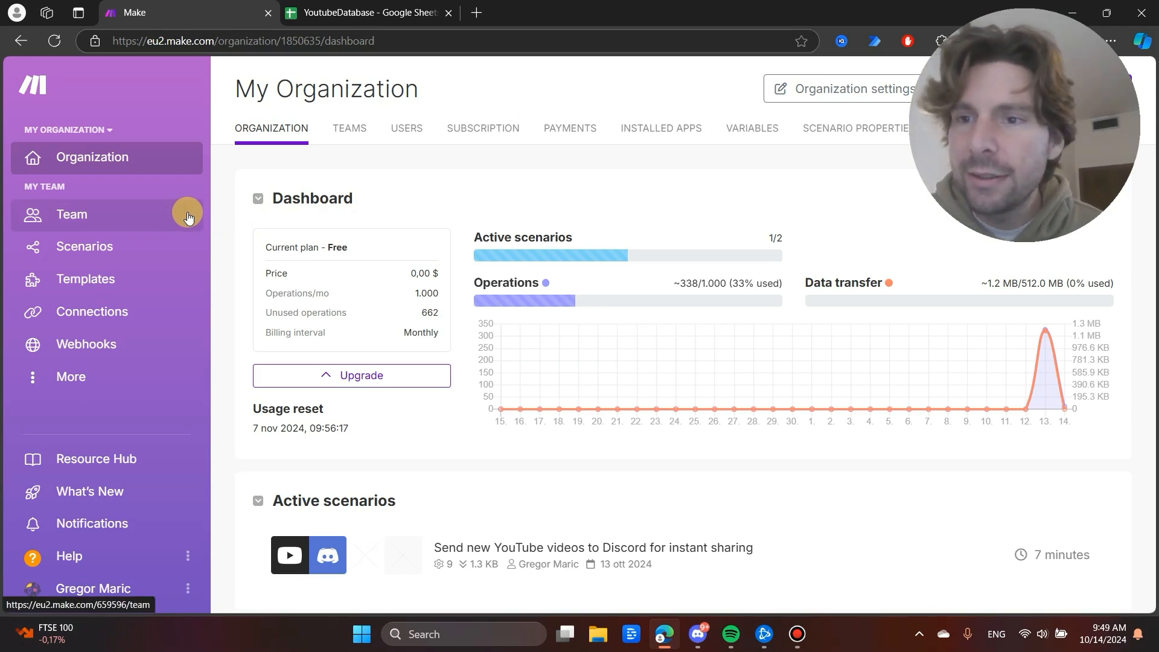
# - Review the existing "Send new YouTube videos to Discord for instant sharing" scenario and return to the scenarios list
pyautogui.click(143, 275)
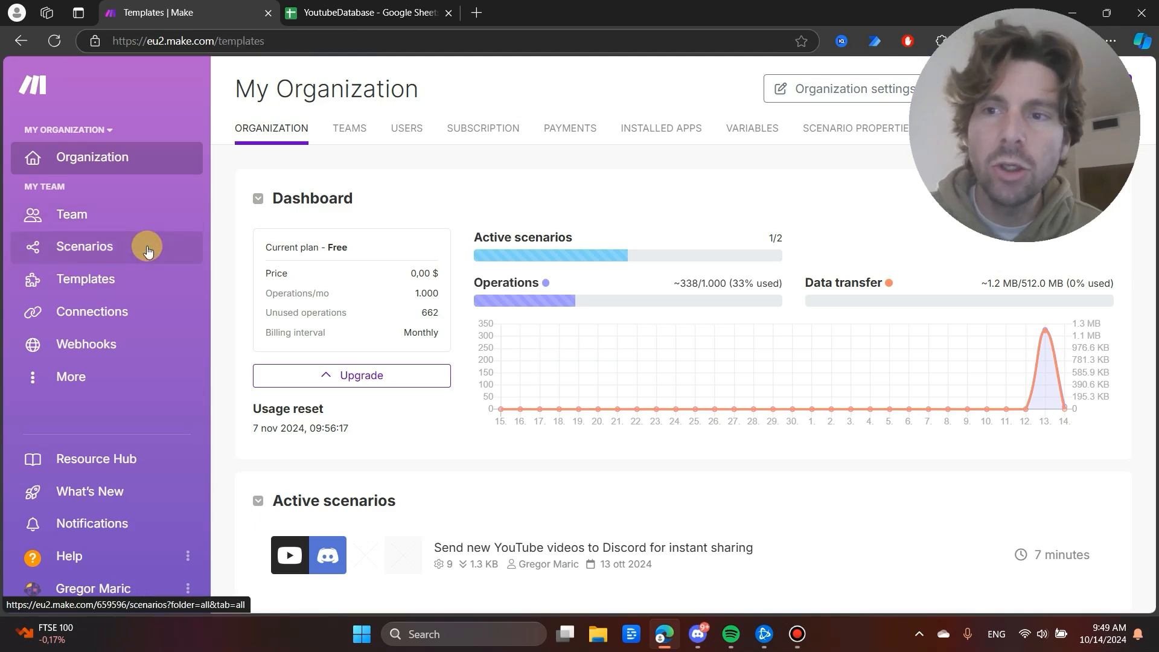
pyautogui.click(92, 249)
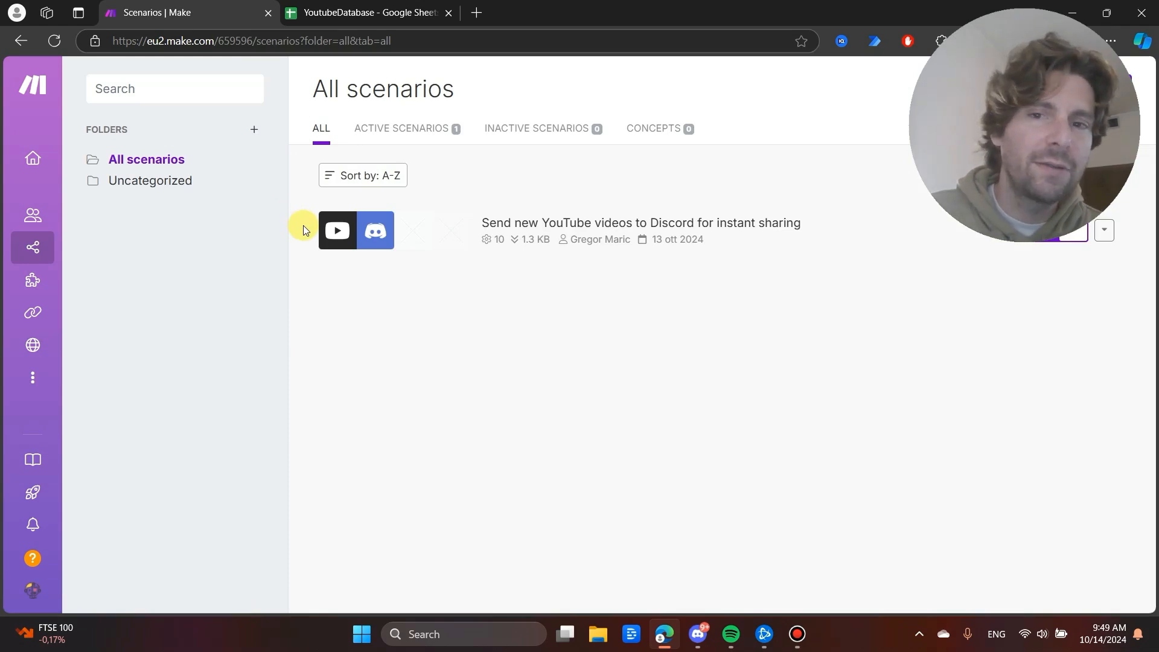
pyautogui.click(730, 229)
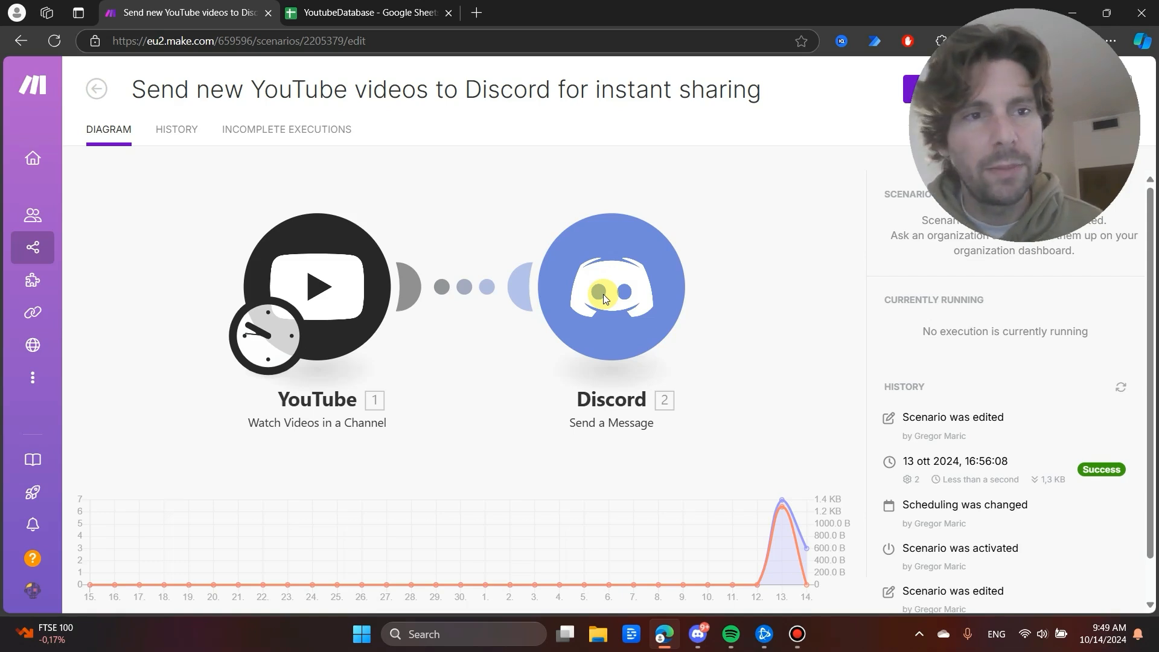
pyautogui.click(33, 157)
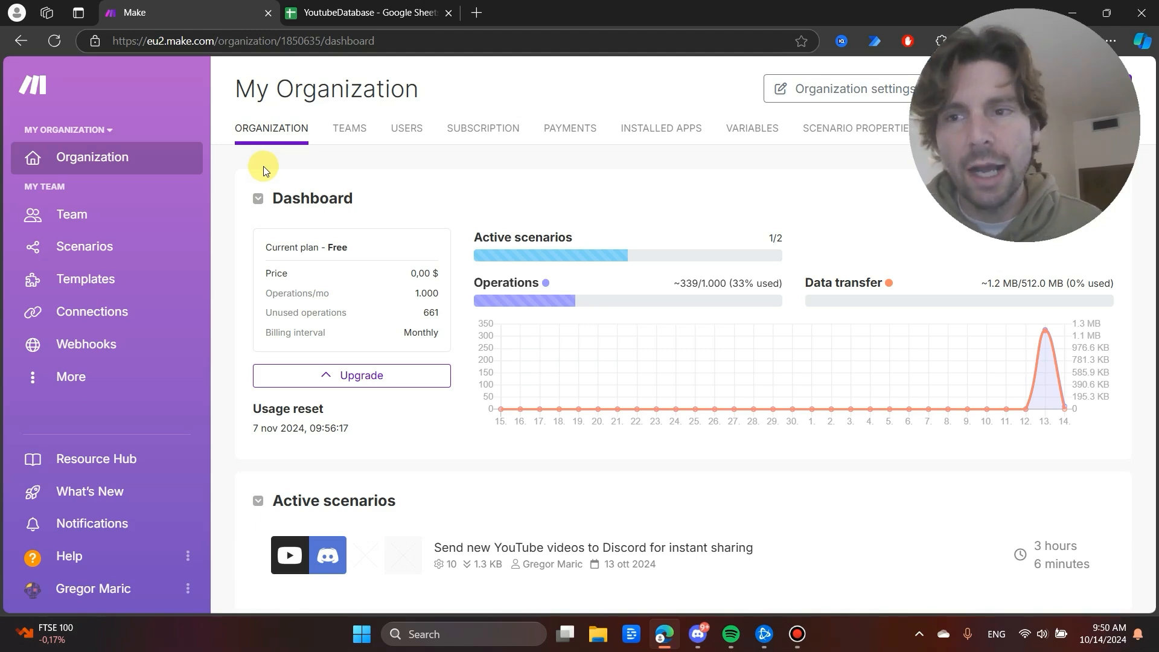
pyautogui.click(118, 257)
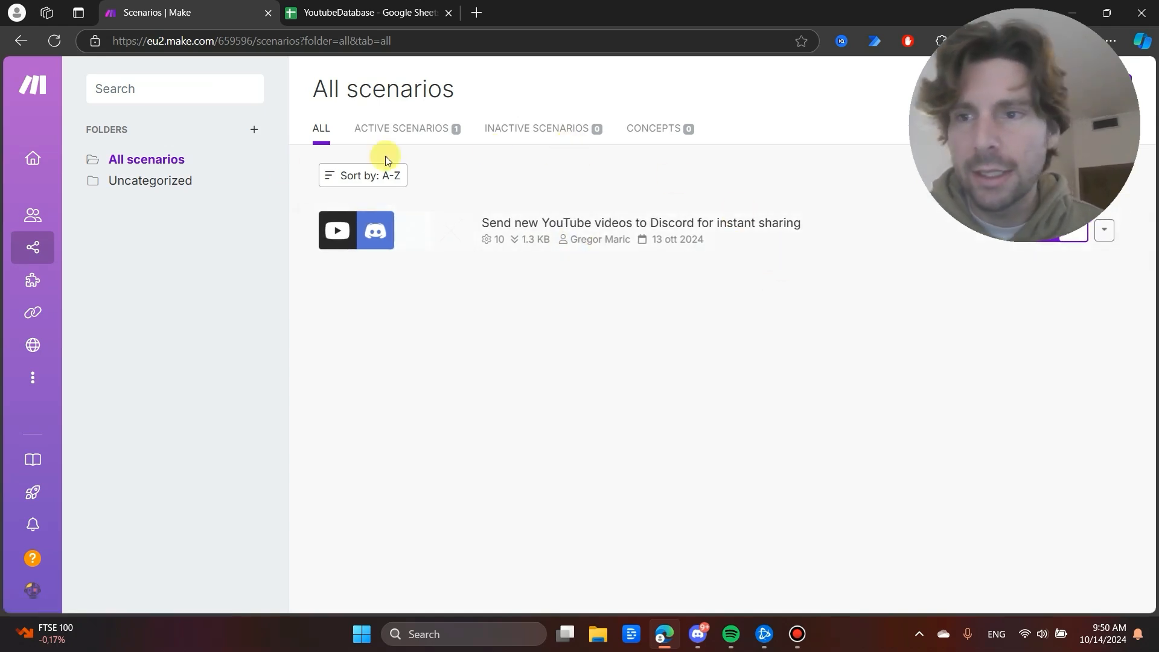
# - Filter the public templates by the YouTube app
pyautogui.moveTo(37, 269)
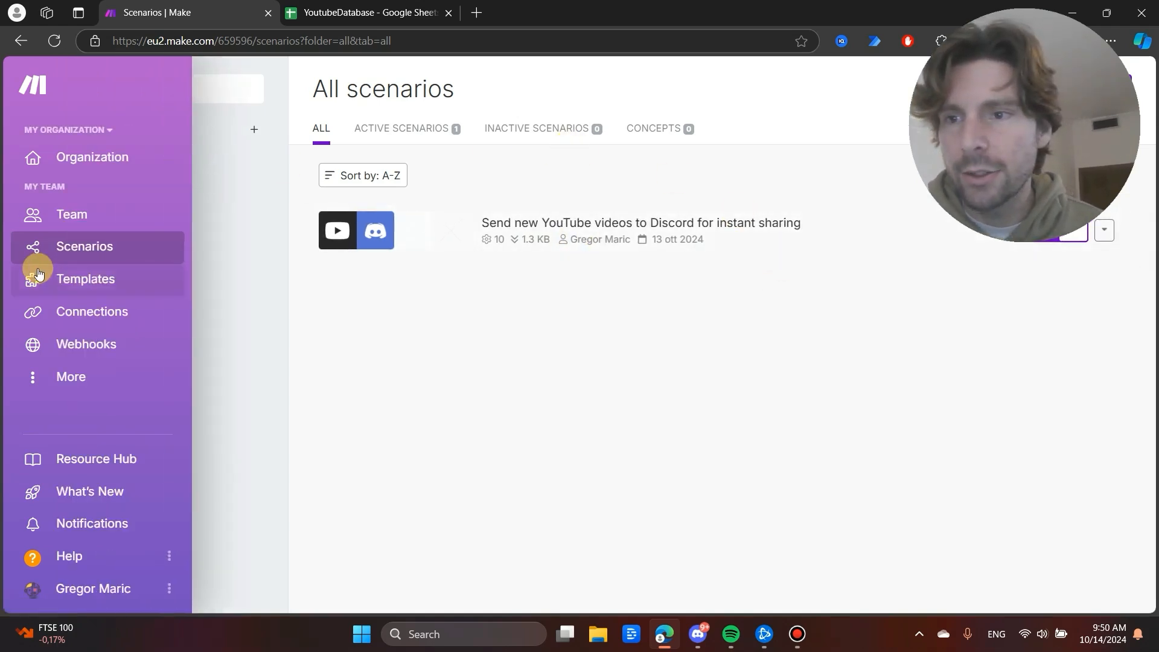
pyautogui.click(85, 278)
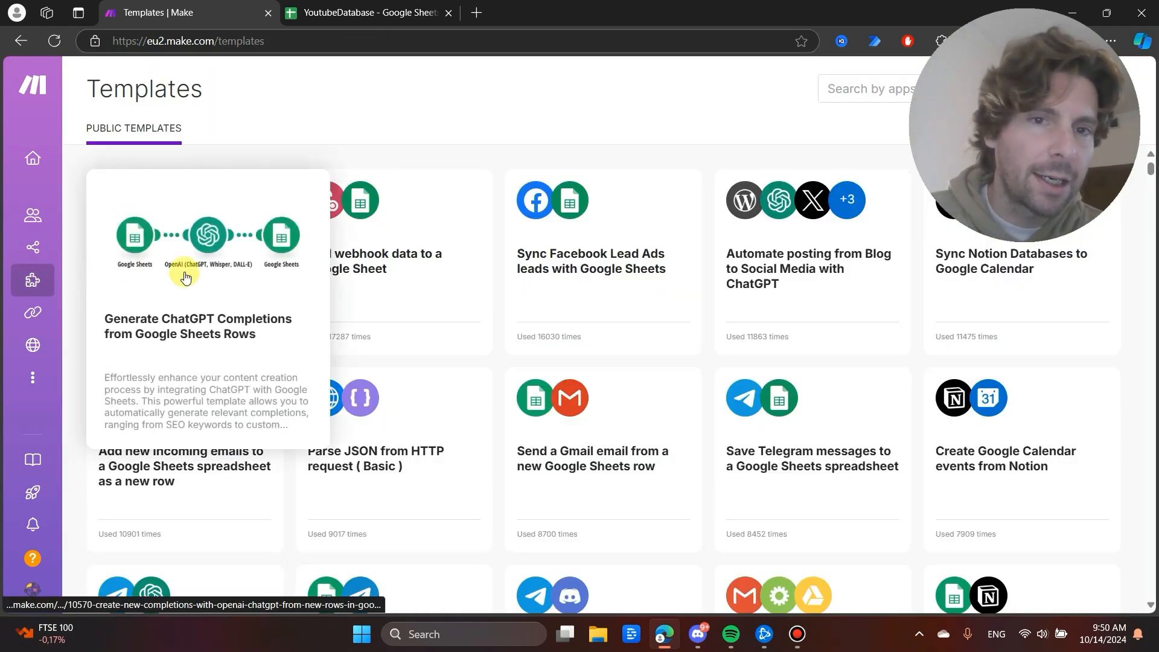
pyautogui.moveTo(420, 369)
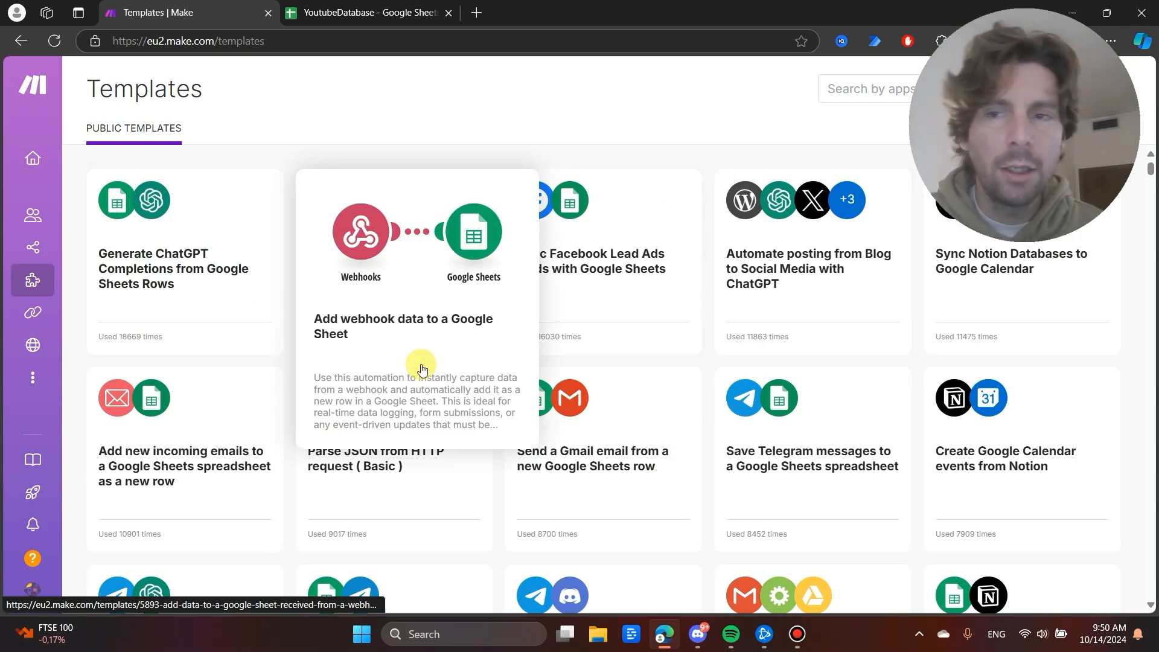
pyautogui.click(844, 91)
pyautogui.write('youtube')
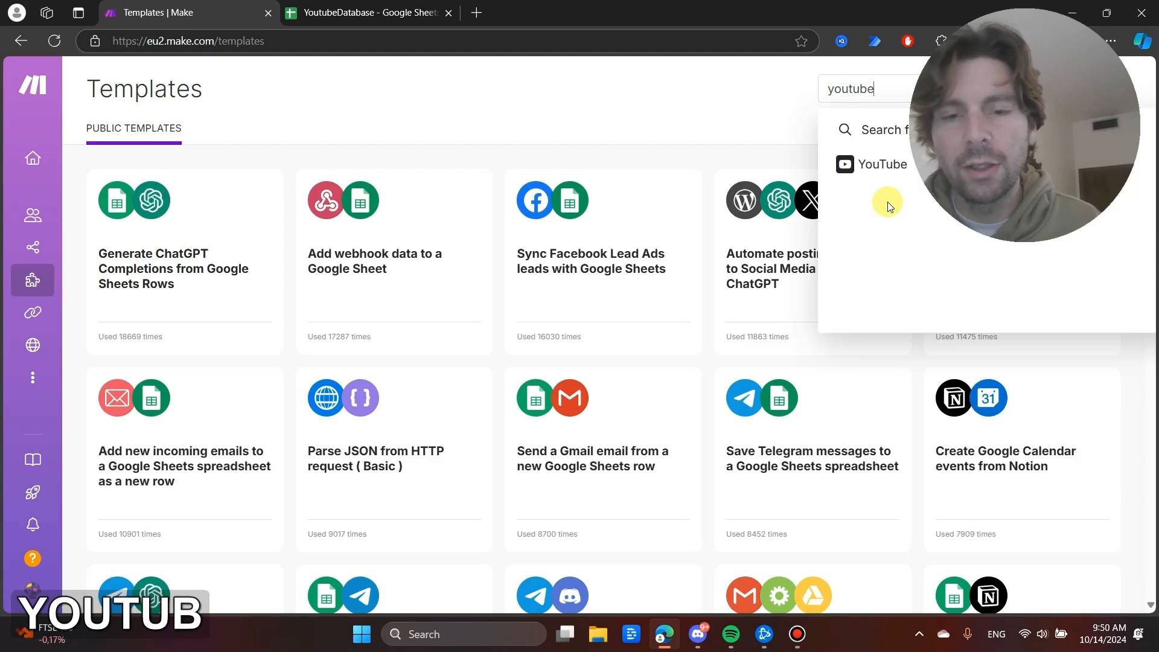
pyautogui.click(887, 159)
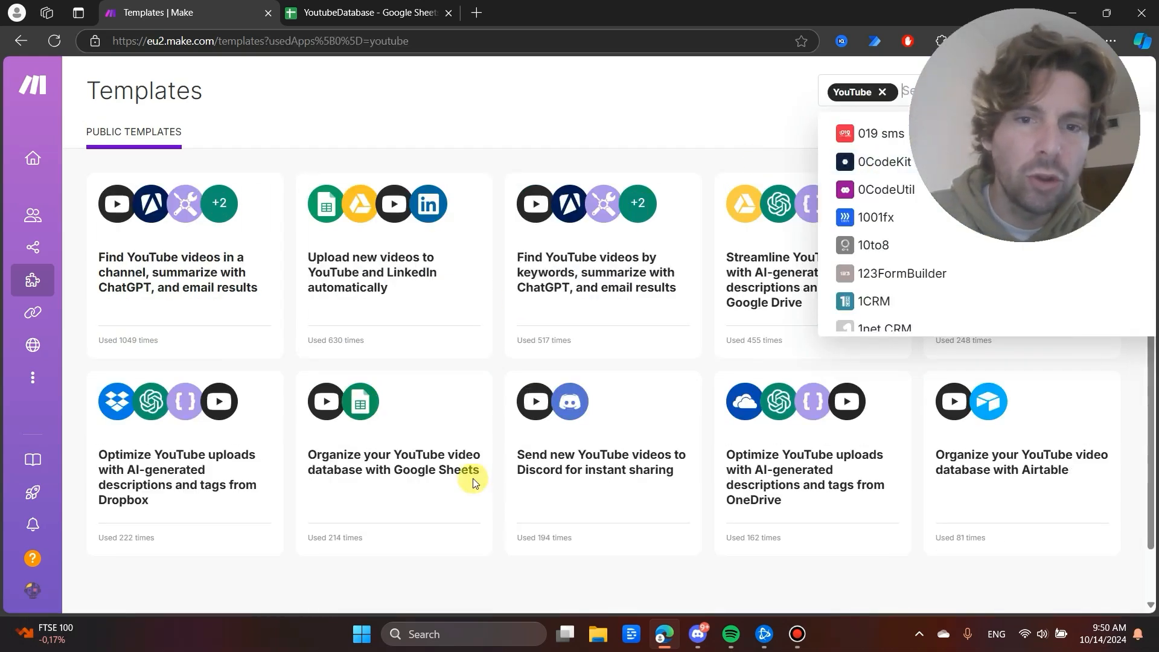
pyautogui.click(926, 506)
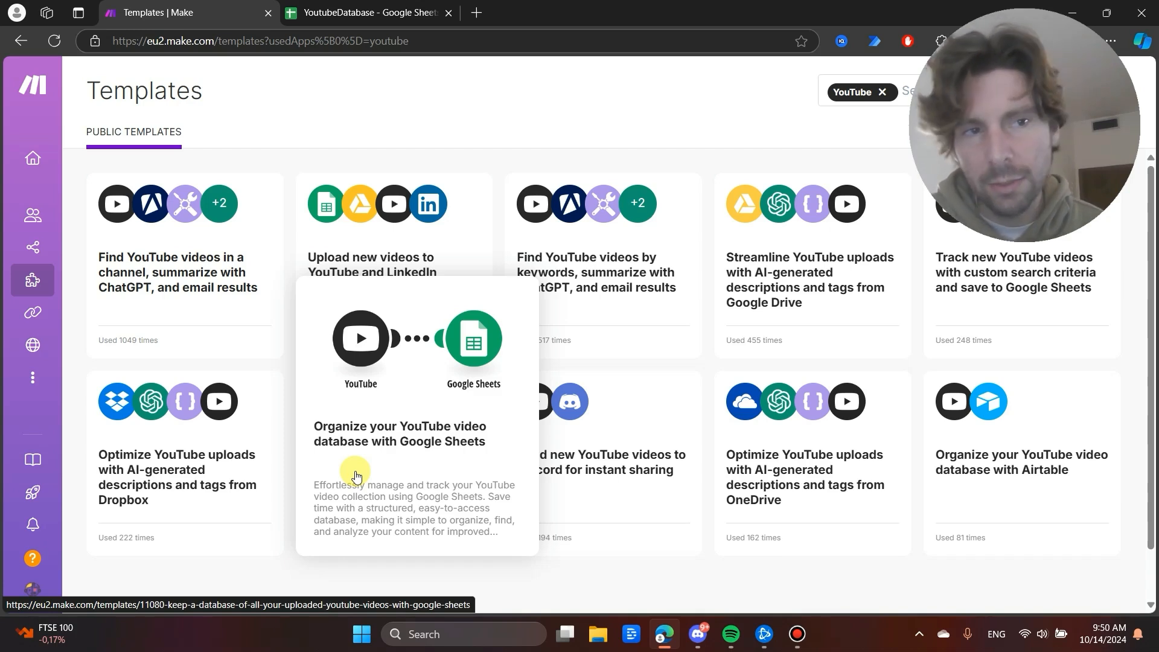
# - Start the guided setup of the "Organize your YouTube video database with Google Sheets" template and select the existing YouTube connection
pyautogui.click(386, 405)
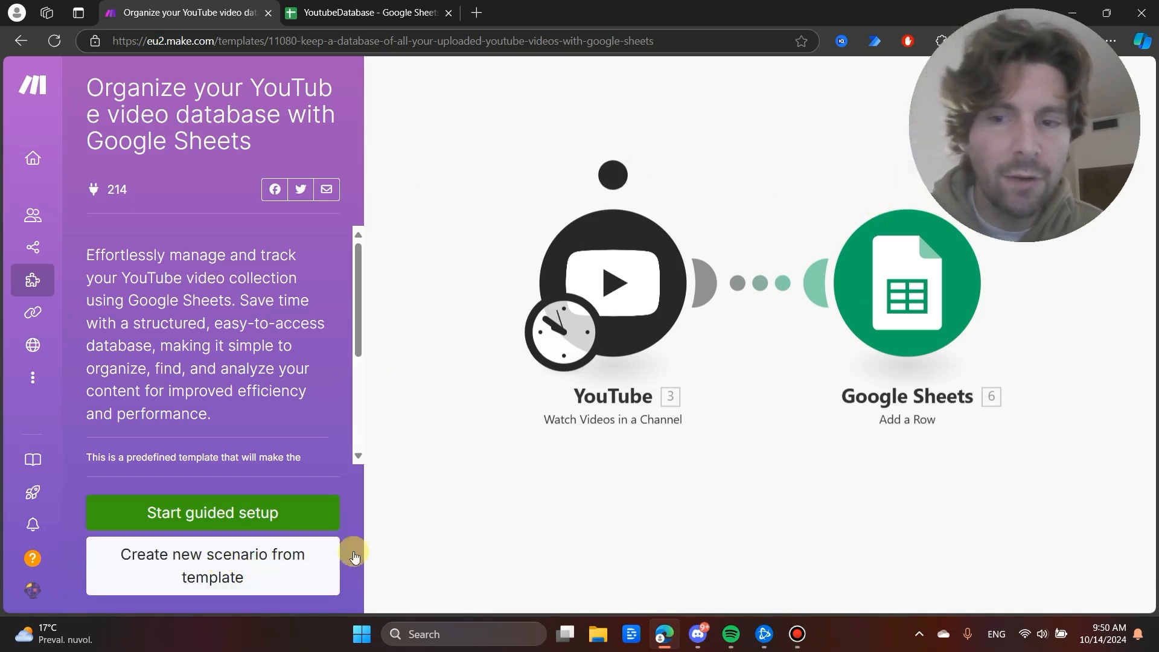
pyautogui.click(295, 509)
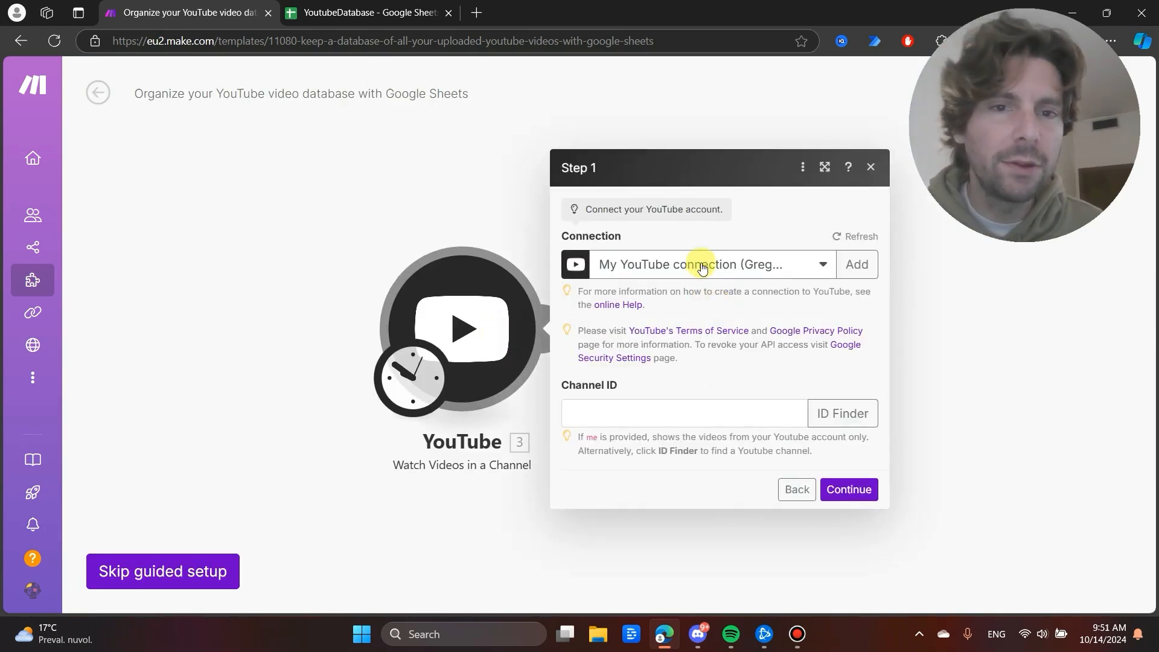
pyautogui.click(706, 266)
pyautogui.click(815, 290)
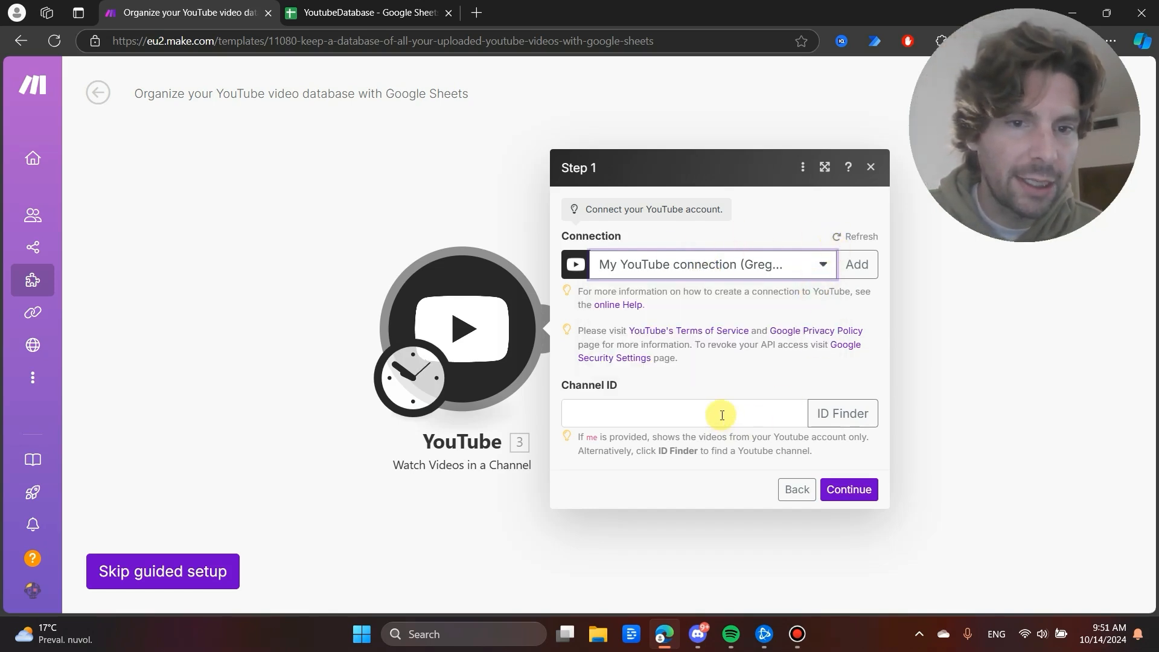
pyautogui.click(843, 416)
pyautogui.click(604, 398)
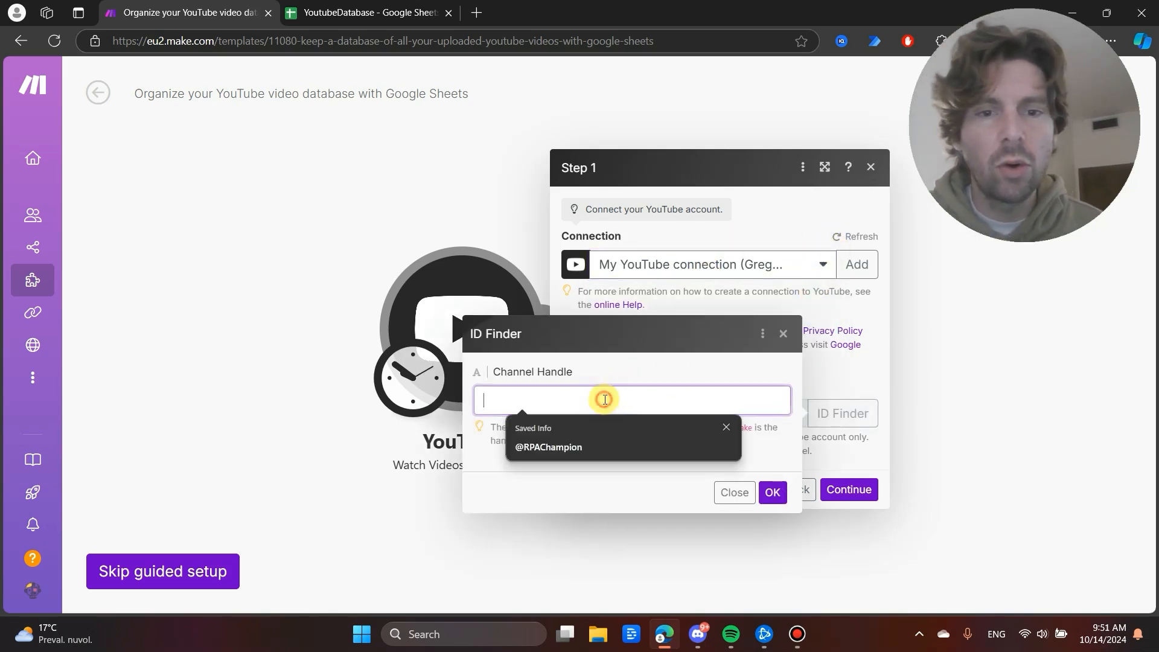
pyautogui.click(617, 448)
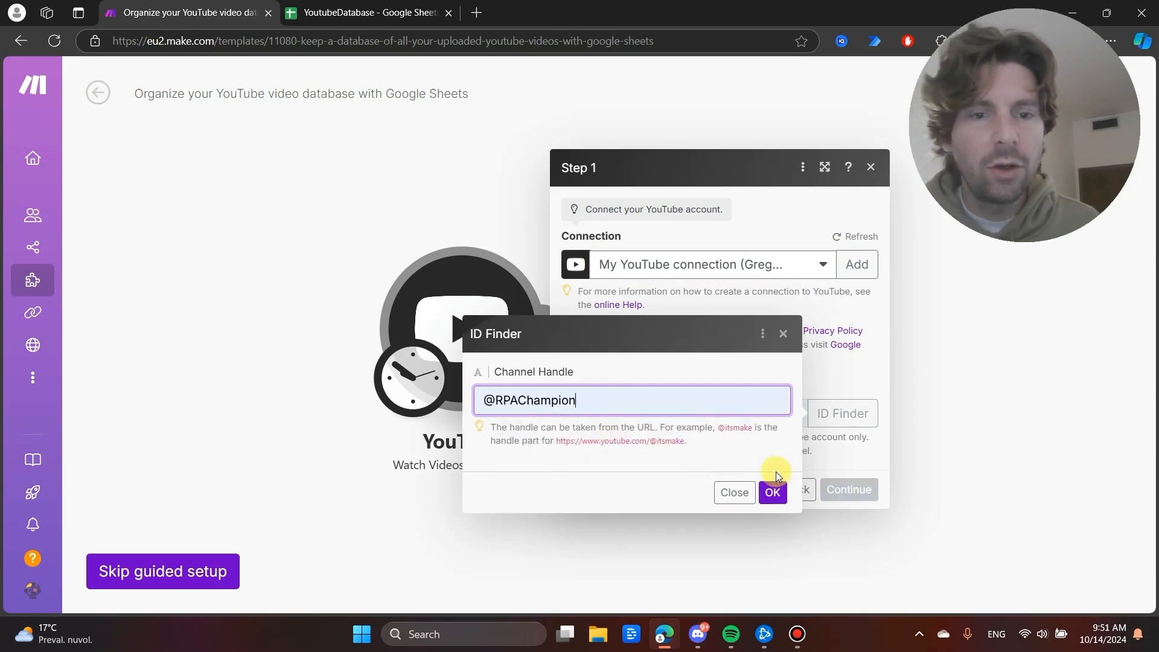
pyautogui.click(772, 492)
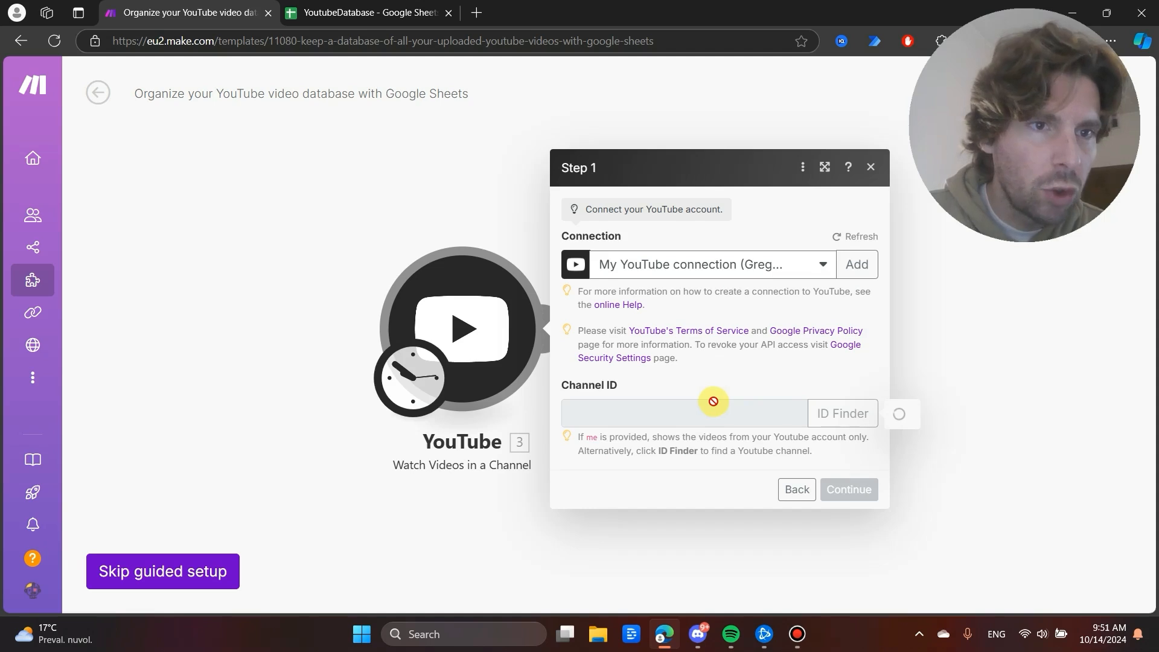
# - Set the YouTube module's Channel ID to "me" and accept All as the starting point for the videos
pyautogui.moveTo(768, 412); pyautogui.dragTo(509, 407)
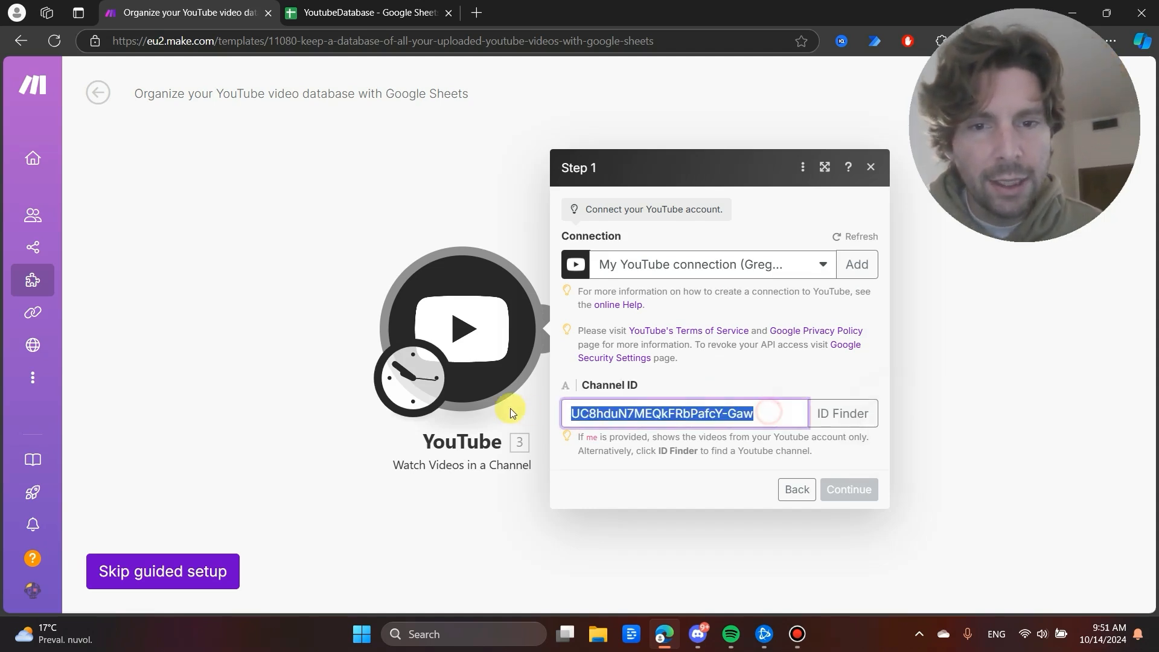
pyautogui.write('me')
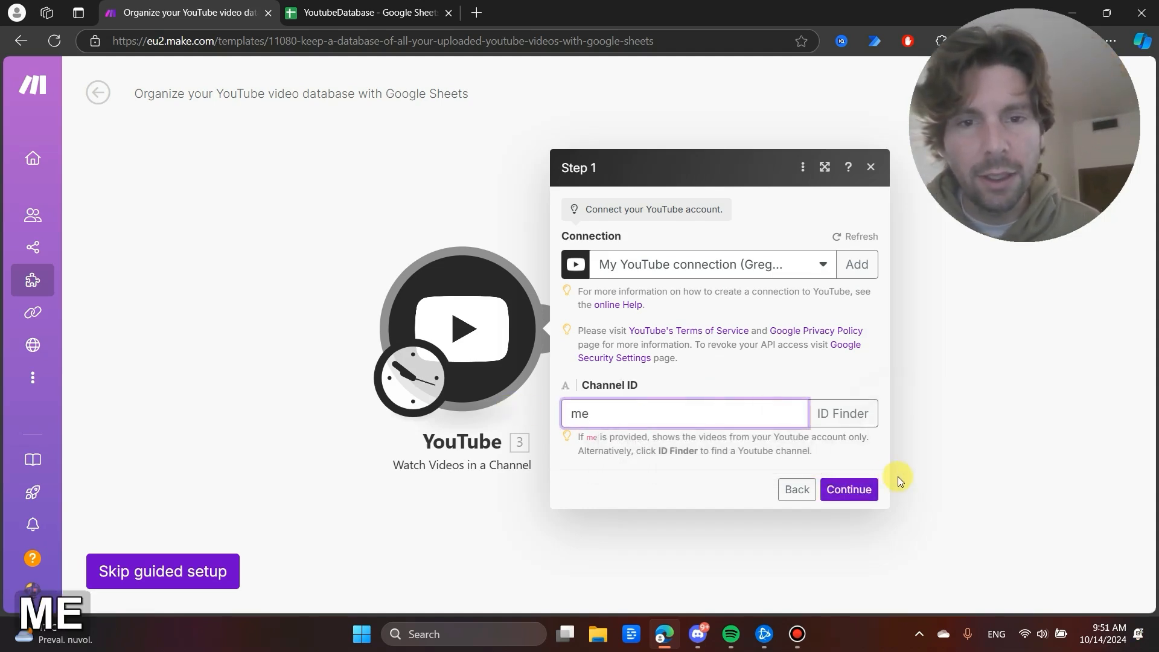
pyautogui.click(834, 498)
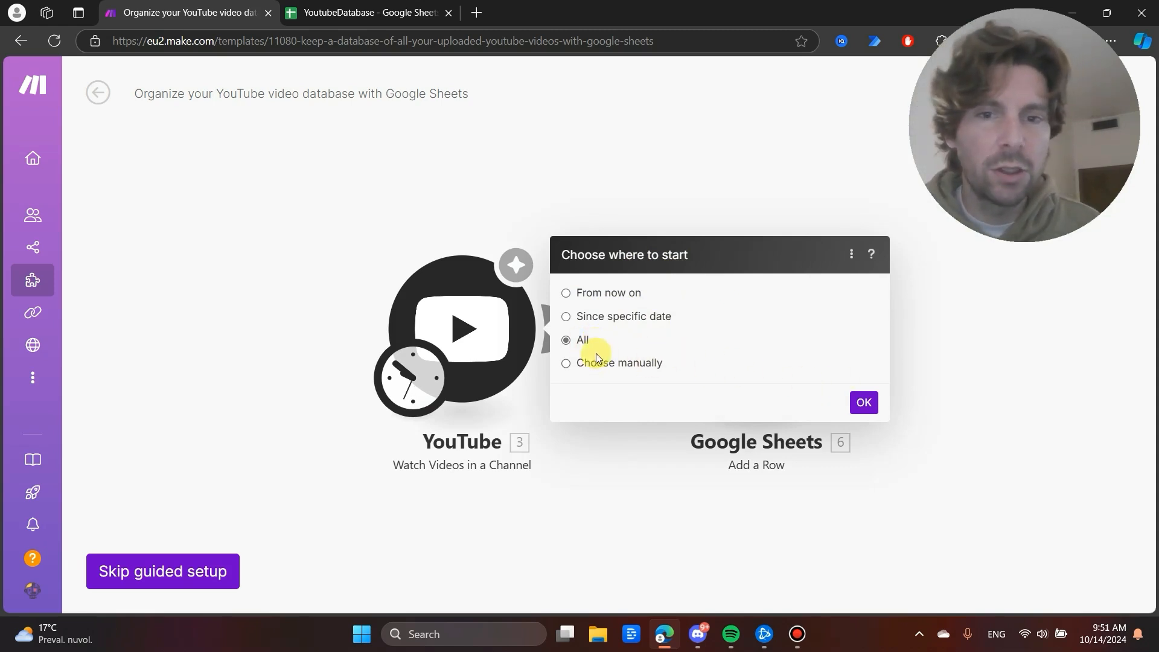
pyautogui.click(864, 402)
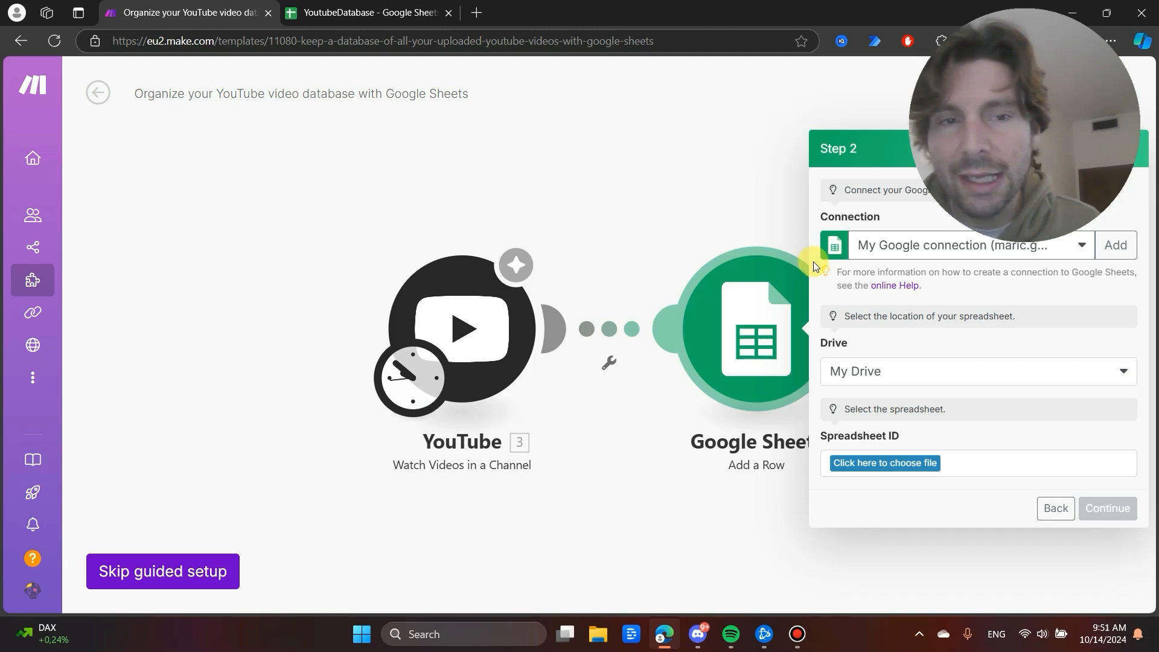
# - Select the existing Google connection for the Google Sheets module and choose the YoutubeDatabase spreadsheet from My Drive
pyautogui.click(925, 247)
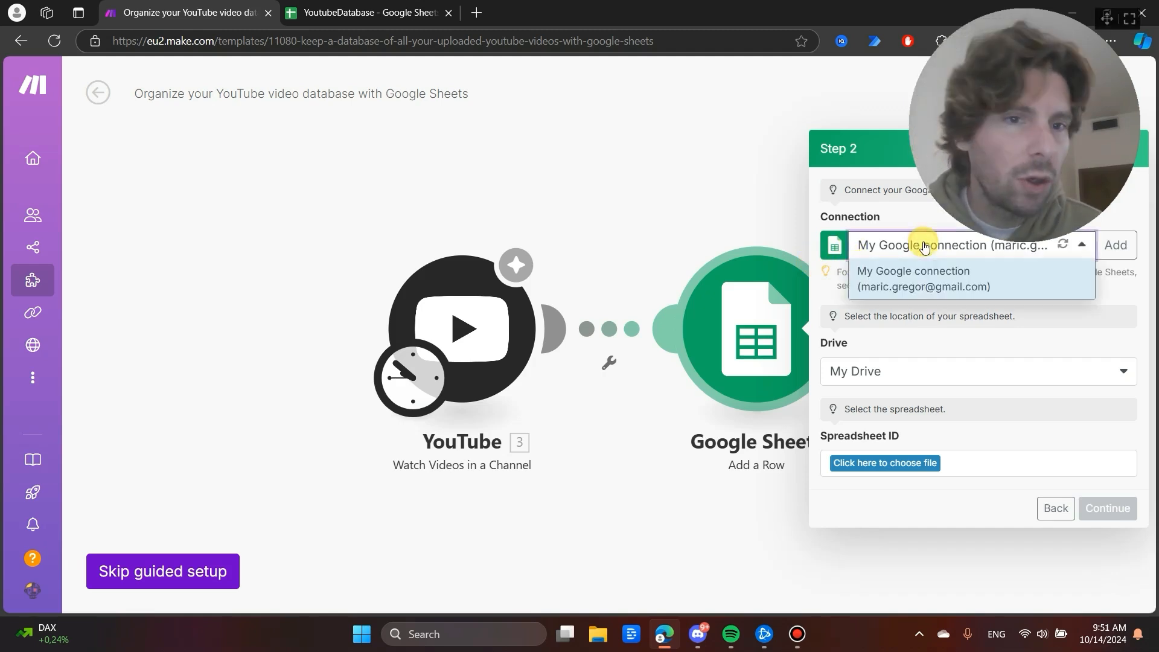
pyautogui.click(922, 275)
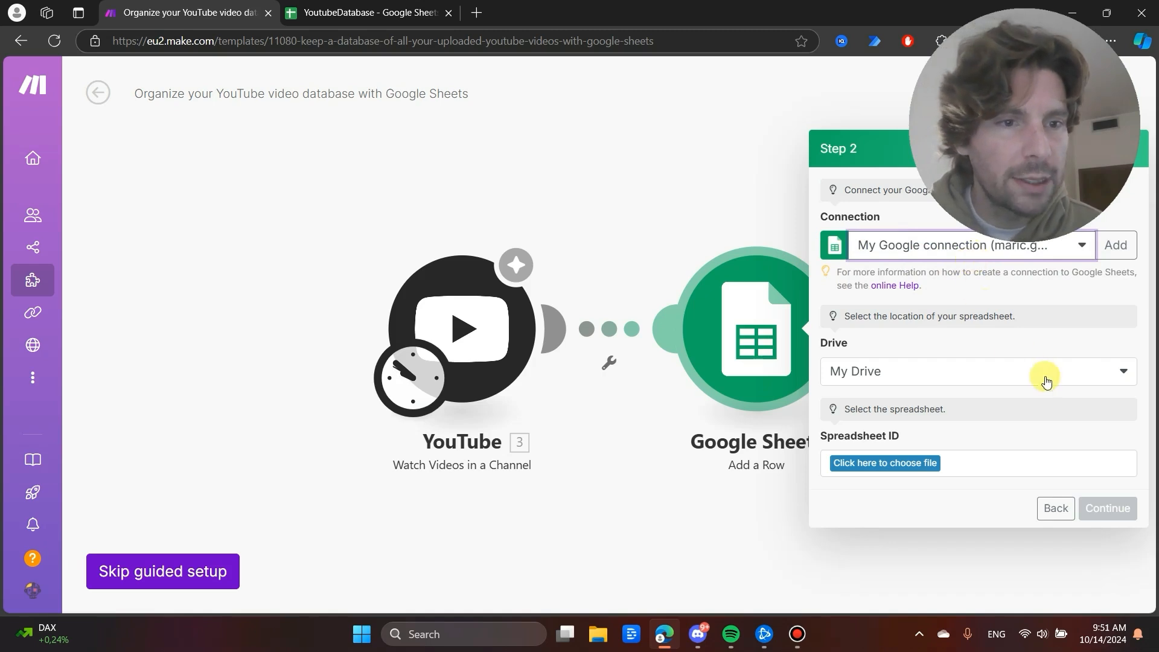
pyautogui.click(905, 463)
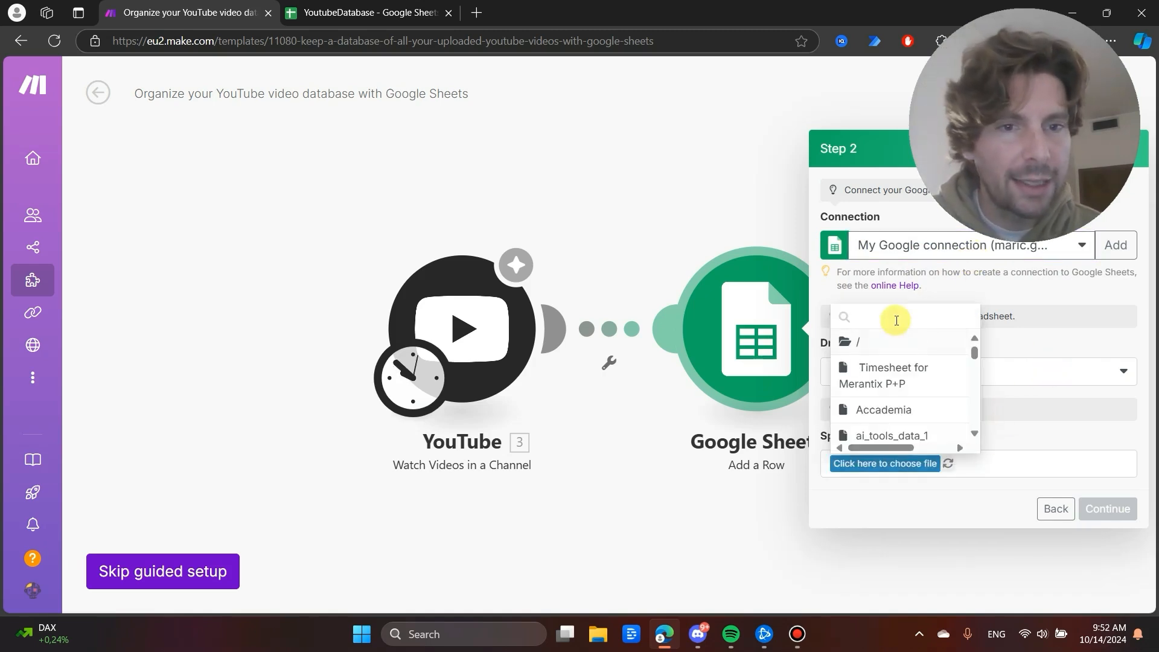
pyautogui.click(895, 317)
pyautogui.write('youtu')
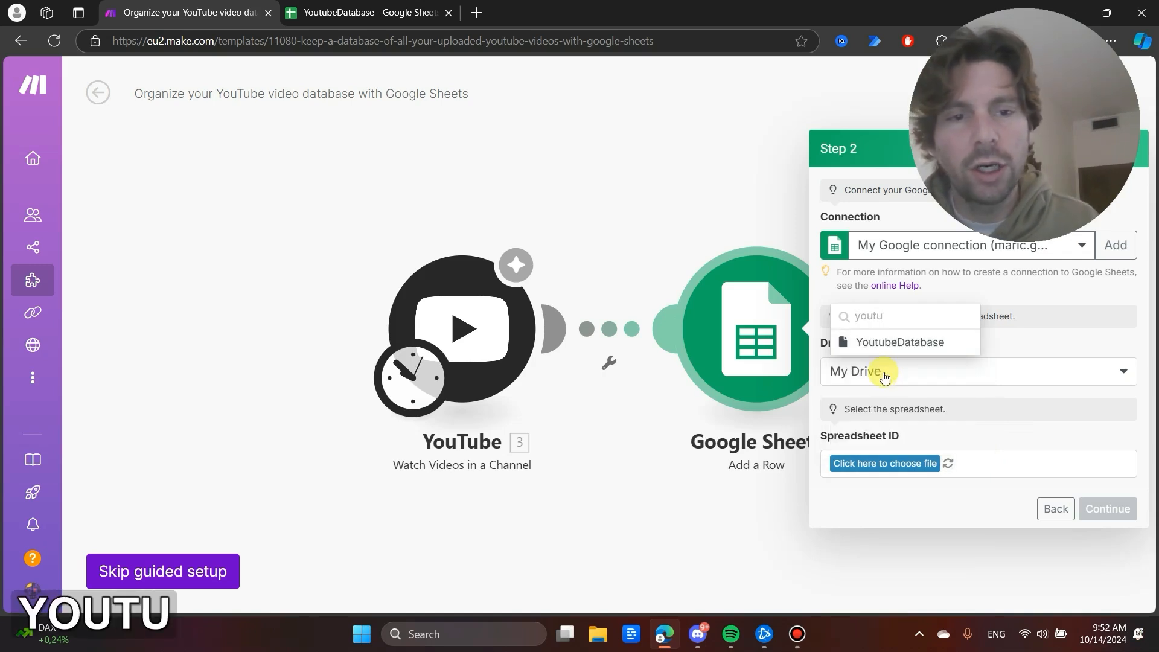
pyautogui.click(899, 341)
# - Check the YoutubeDatabase spreadsheet's column headers and choose Sheet1 as the sheet for the new rows
pyautogui.click(368, 12)
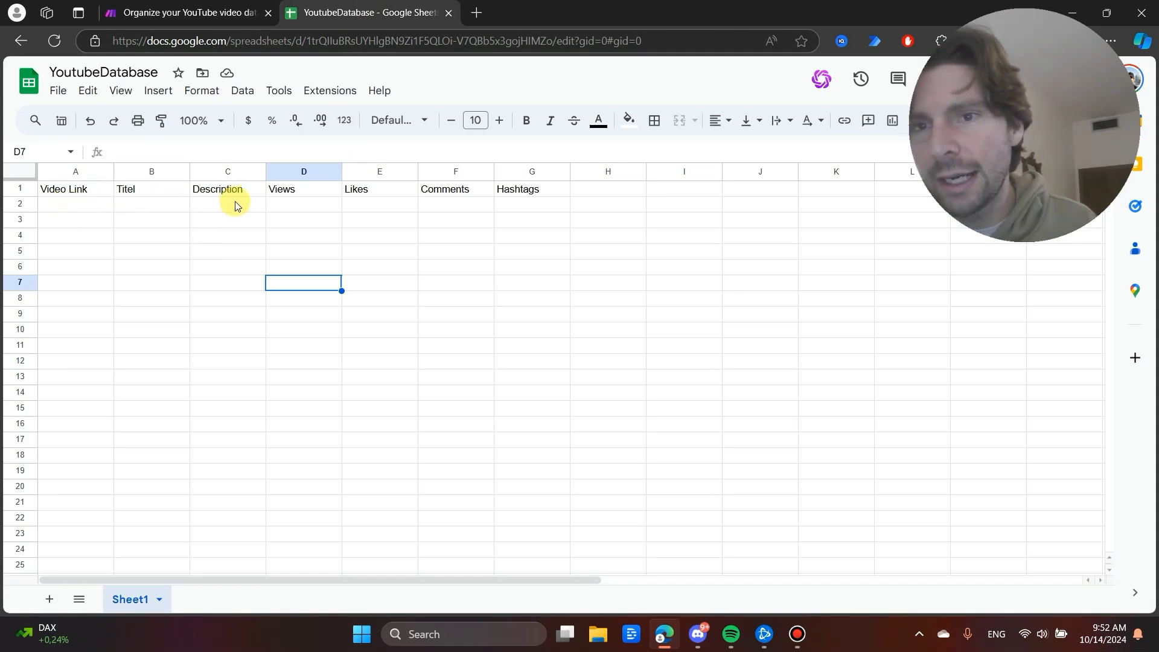
pyautogui.click(214, 10)
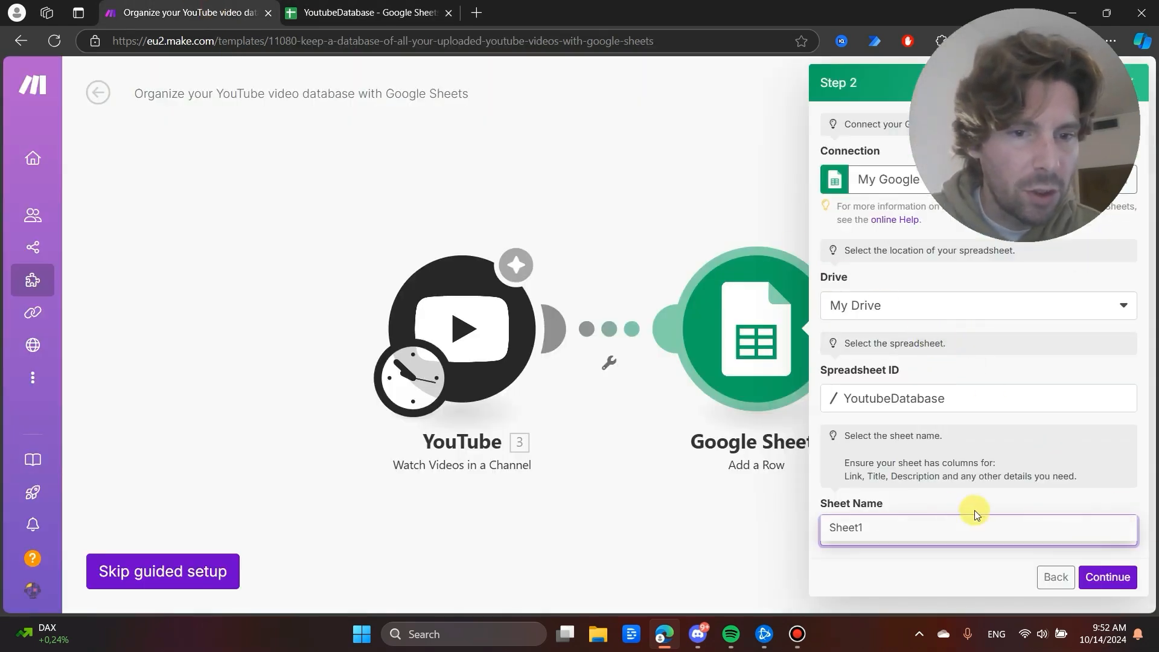
pyautogui.click(858, 526)
pyautogui.scroll(-1, 1004, 383)
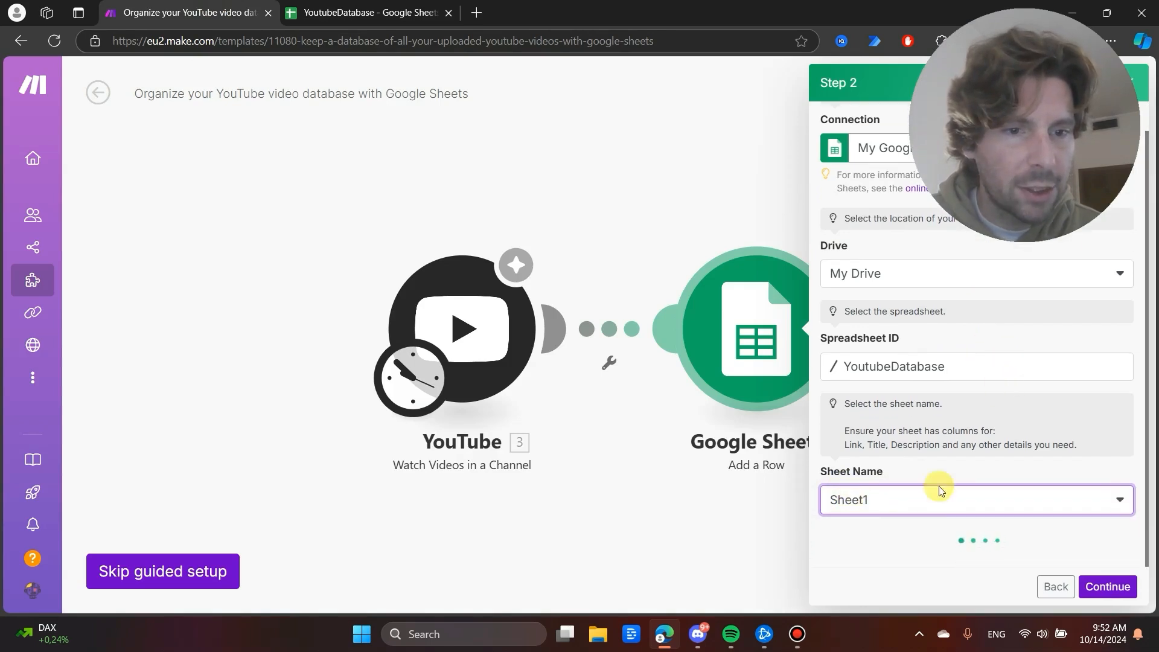
pyautogui.scroll(-2, 929, 460)
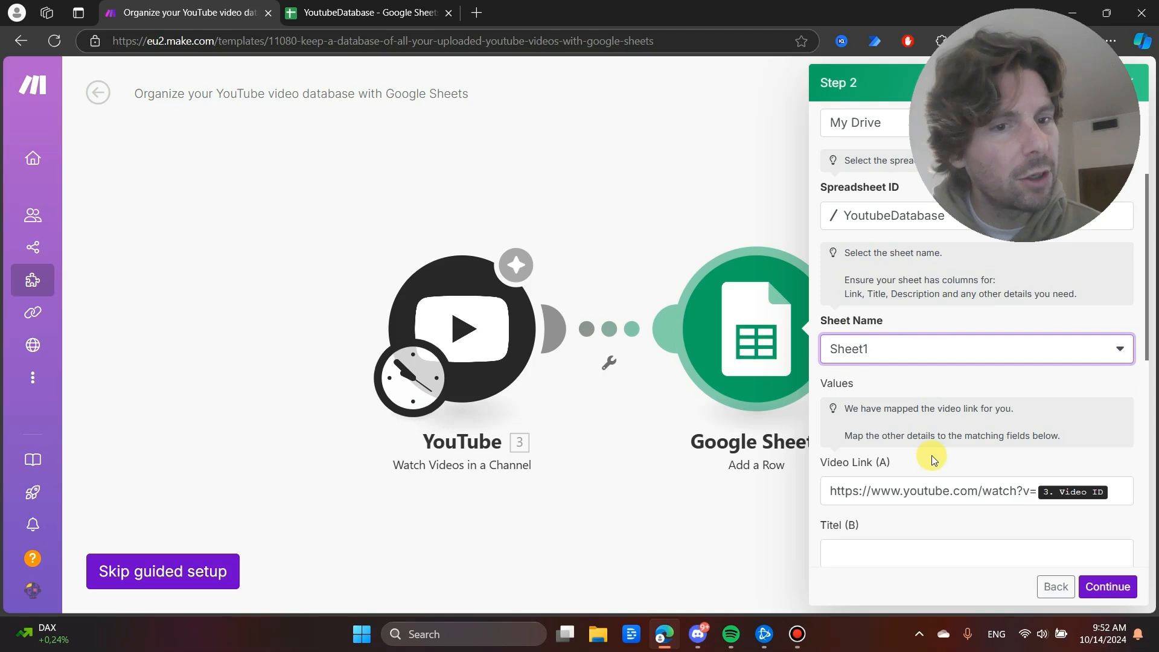
pyautogui.scroll(-2, 935, 453)
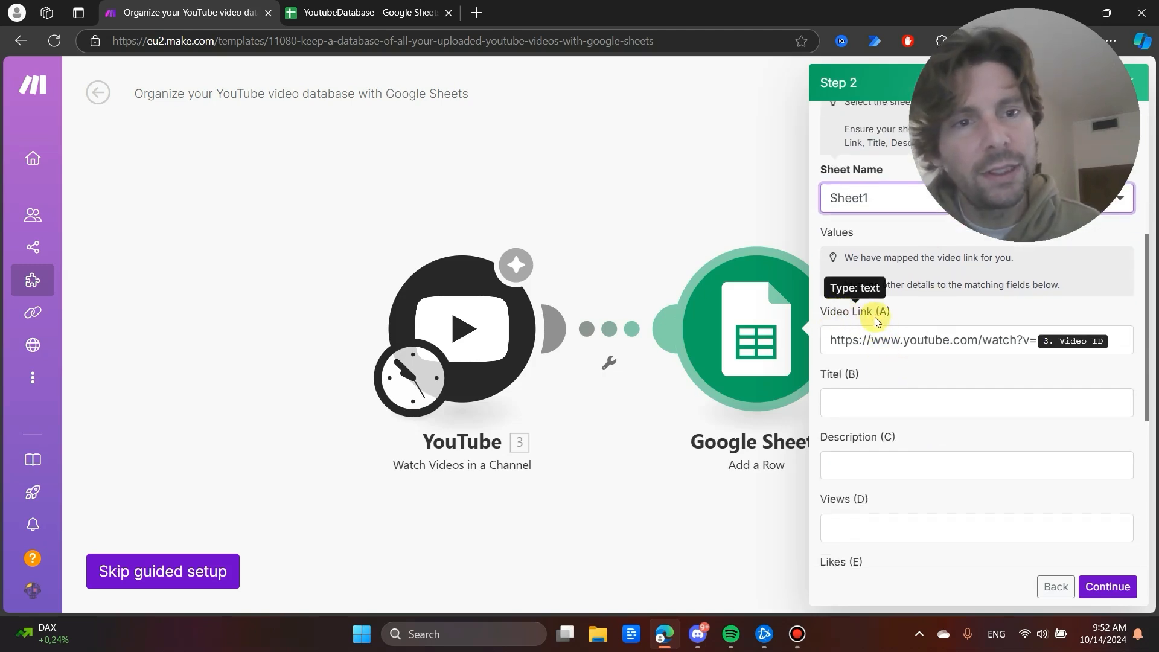
# - Compare the spreadsheet's columns with the module's value fields and examine the prefilled Video Link URL
pyautogui.click(333, 11)
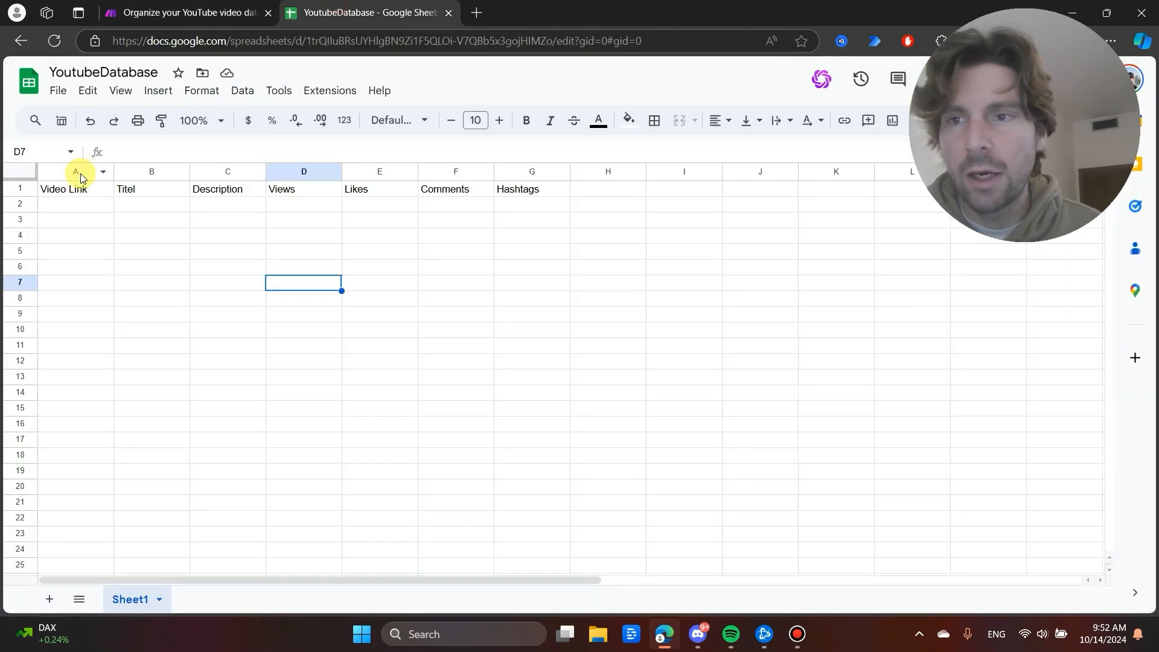
pyautogui.click(254, 6)
pyautogui.moveTo(838, 342); pyautogui.dragTo(992, 340)
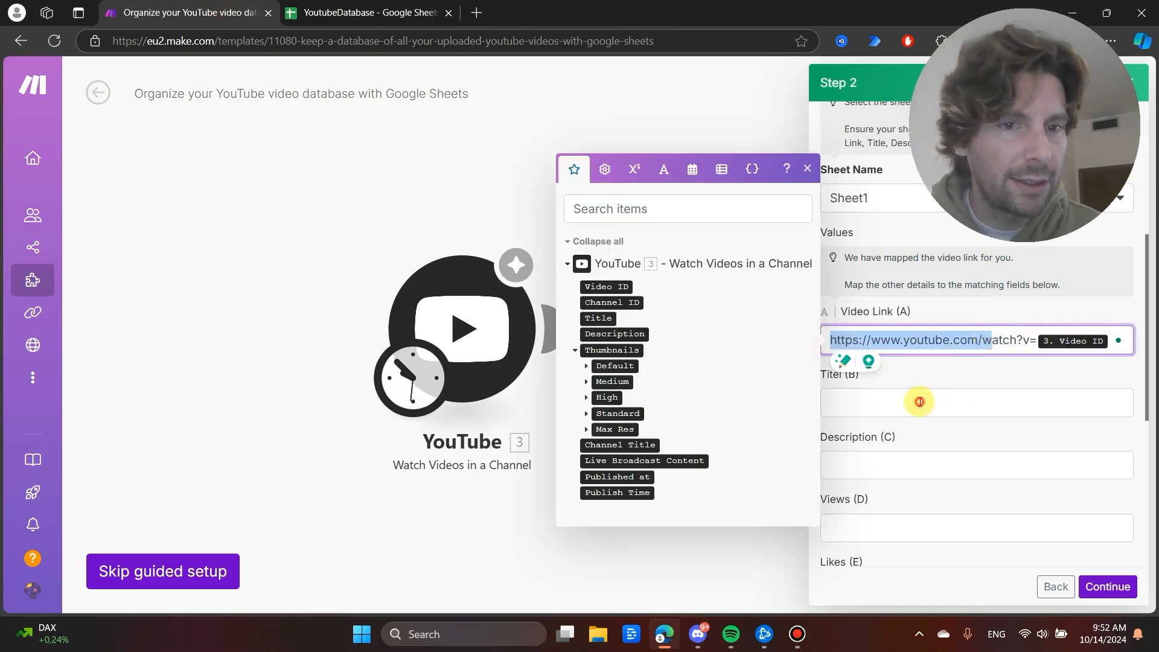
# - Map the YouTube Title to the Titel (B) column and the YouTube Description to the Description (C) column
pyautogui.click(919, 401)
pyautogui.moveTo(596, 381); pyautogui.dragTo(881, 399)
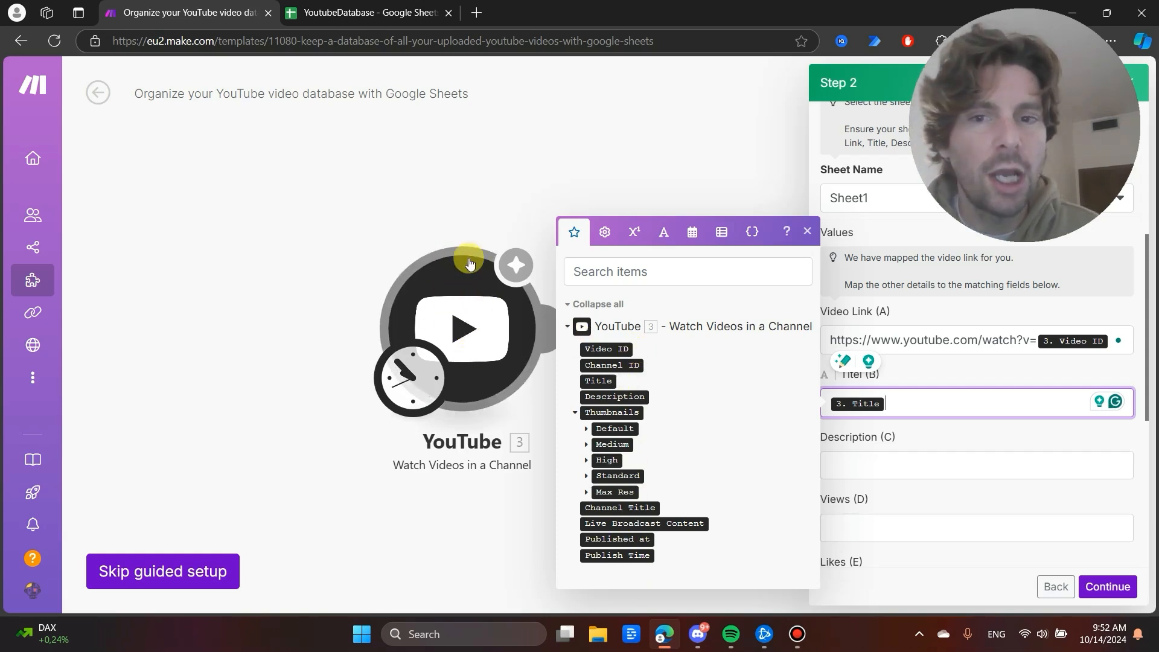
pyautogui.scroll(-1, 872, 396)
pyautogui.click(894, 387)
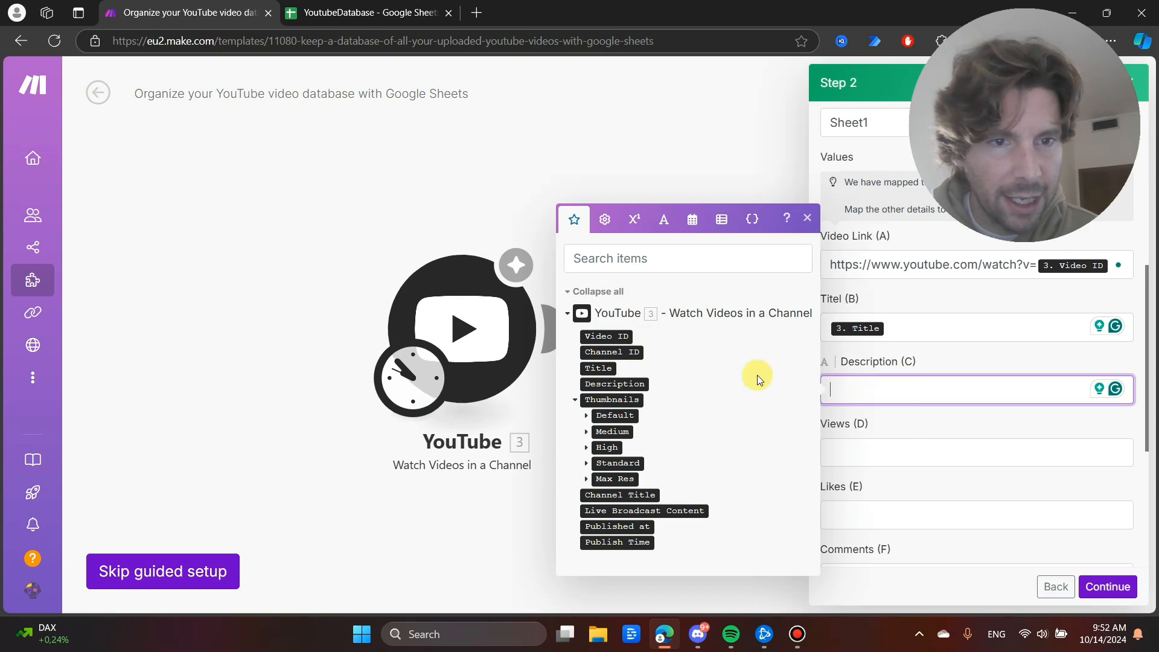
pyautogui.moveTo(631, 387); pyautogui.dragTo(883, 388)
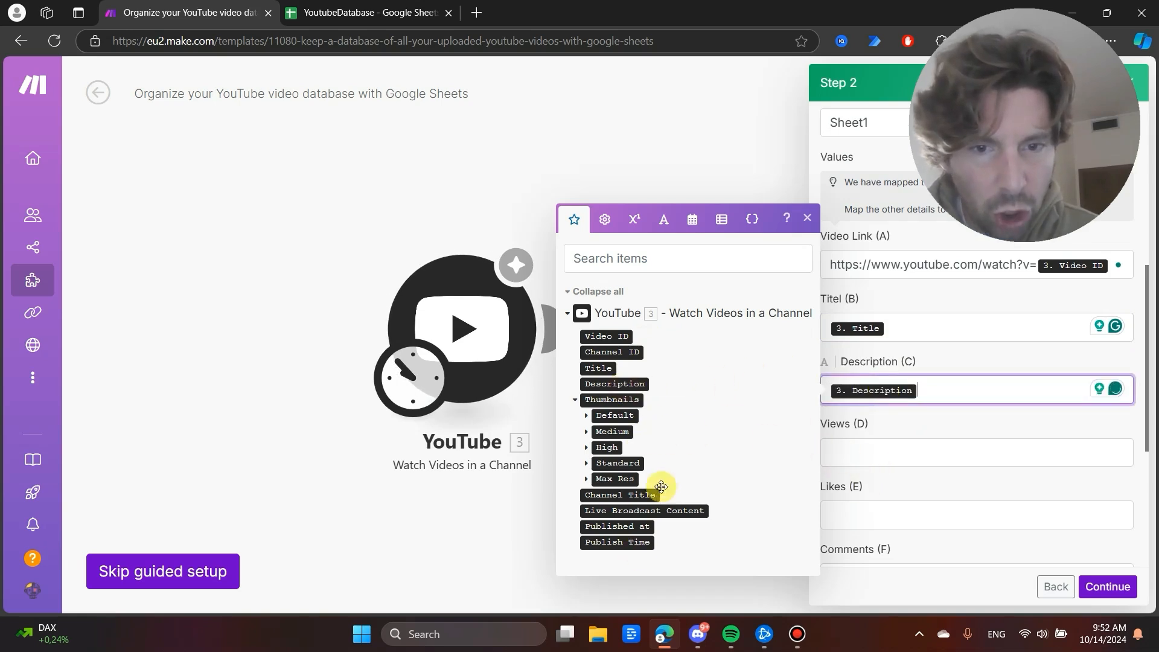
# - Finish the guided setup of the Google Sheets module, leaving the Views, Likes and Comments columns unmapped
pyautogui.click(589, 415)
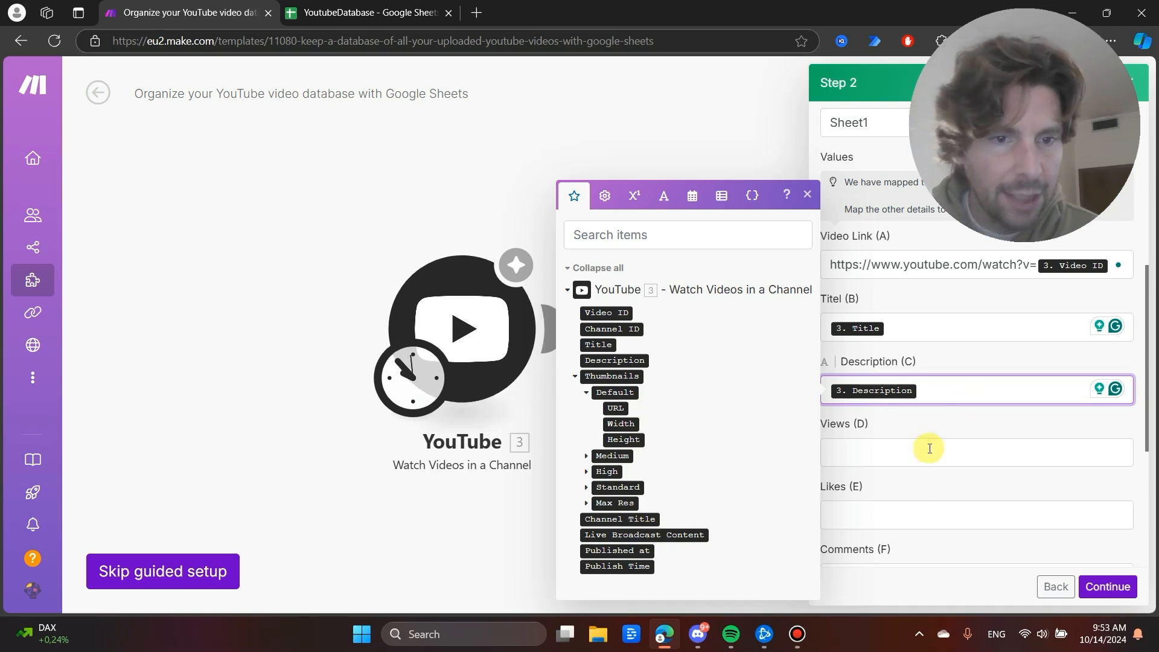
pyautogui.click(960, 427)
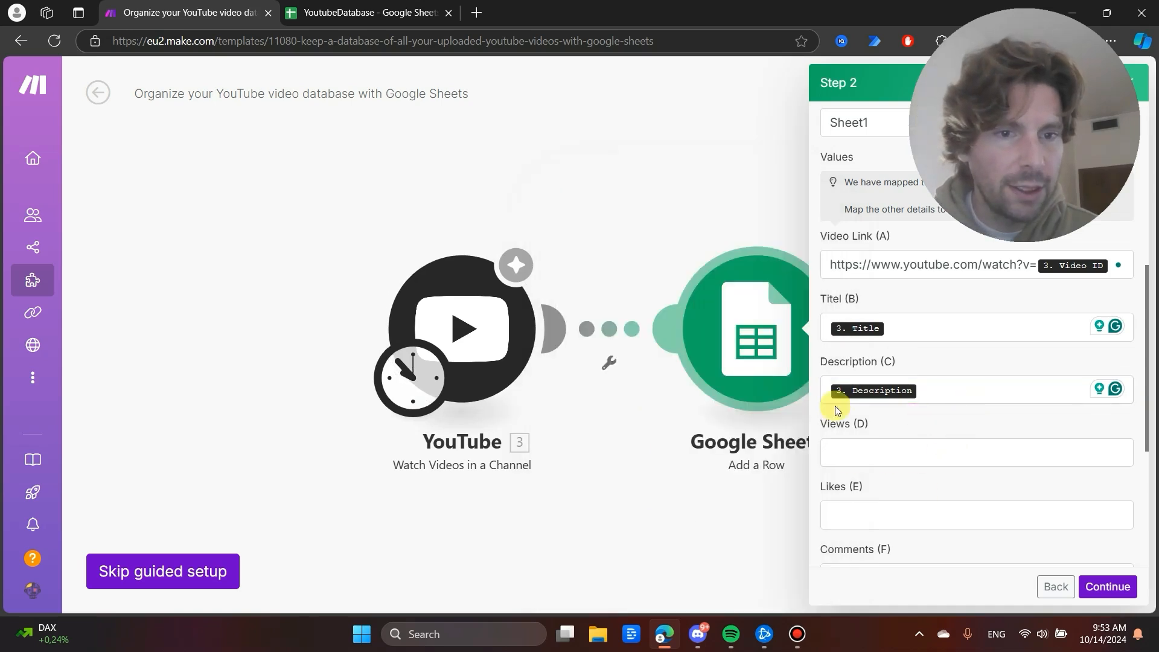
pyautogui.click(1103, 588)
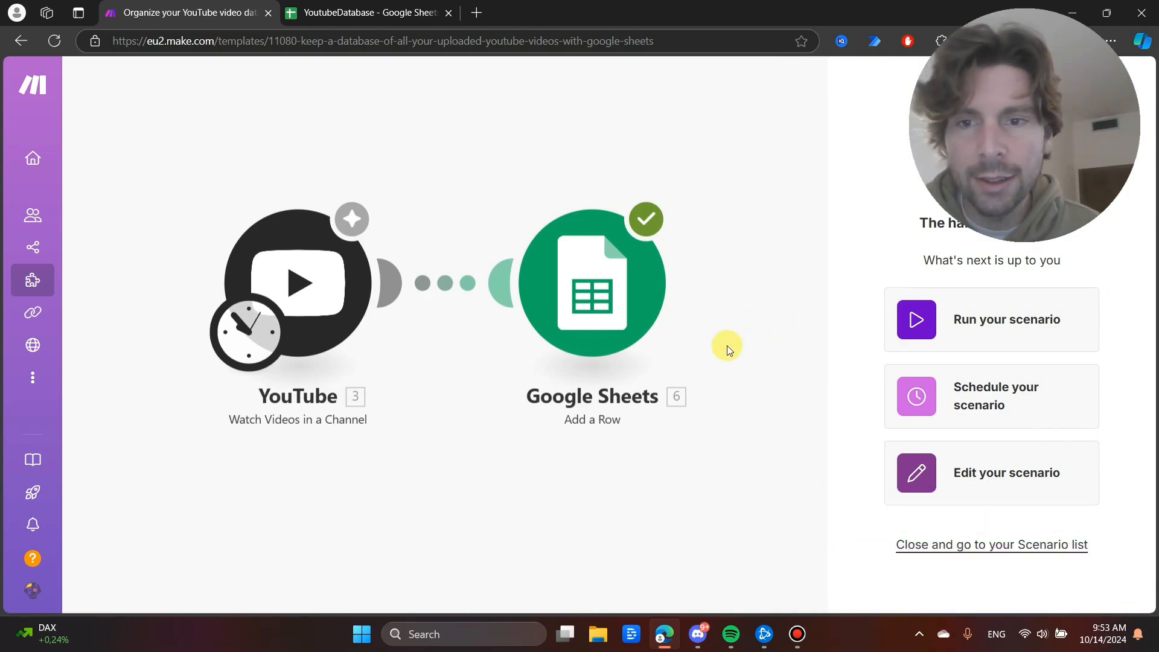
# - Run the scenario and check the rows it adds to the YoutubeDatabase spreadsheet
pyautogui.click(963, 318)
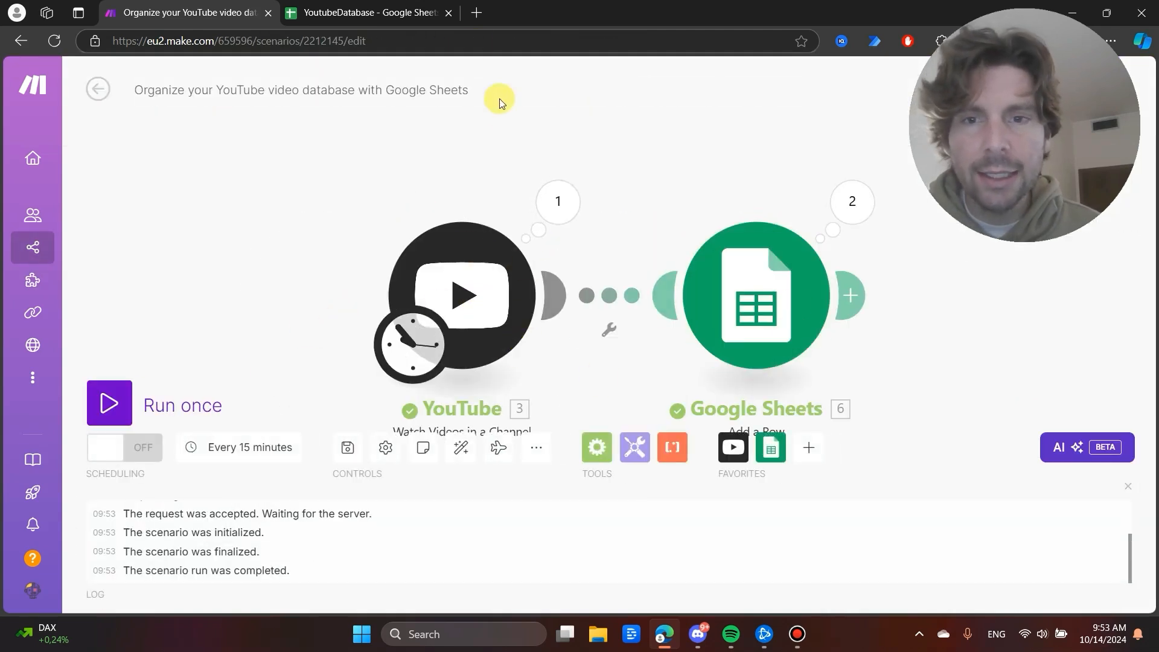
pyautogui.click(379, 16)
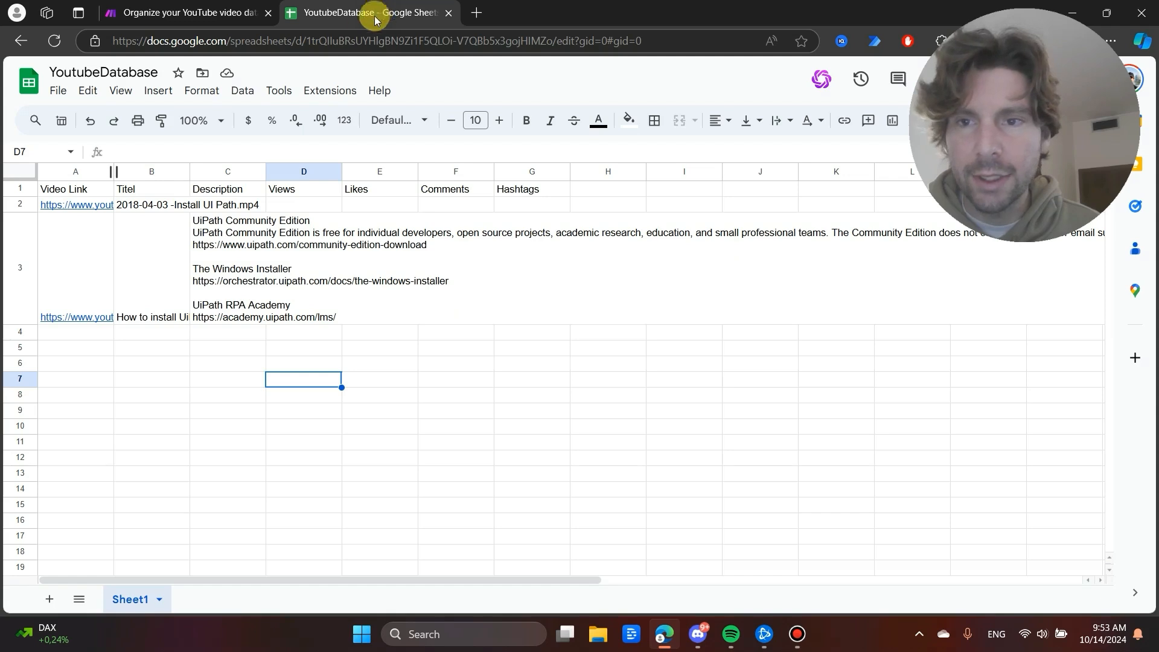
pyautogui.click(220, 346)
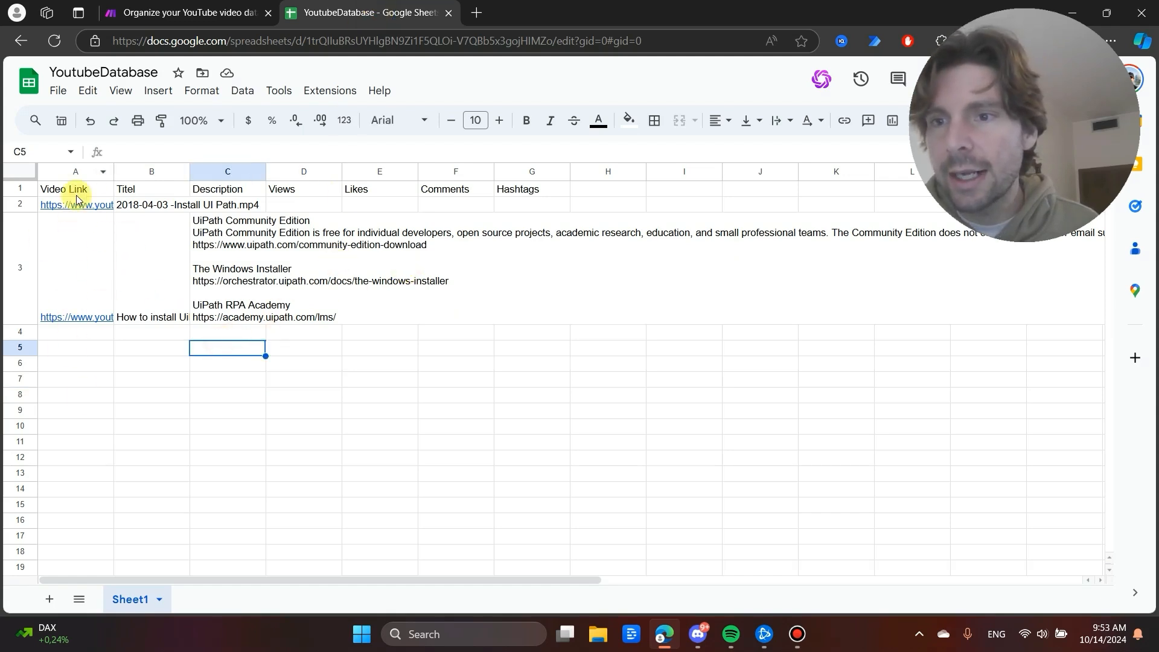
# - Set the Limit of the scenario's YouTube Watch Videos in a Channel module to 300 and save the module settings
pyautogui.click(169, 12)
pyautogui.click(493, 284)
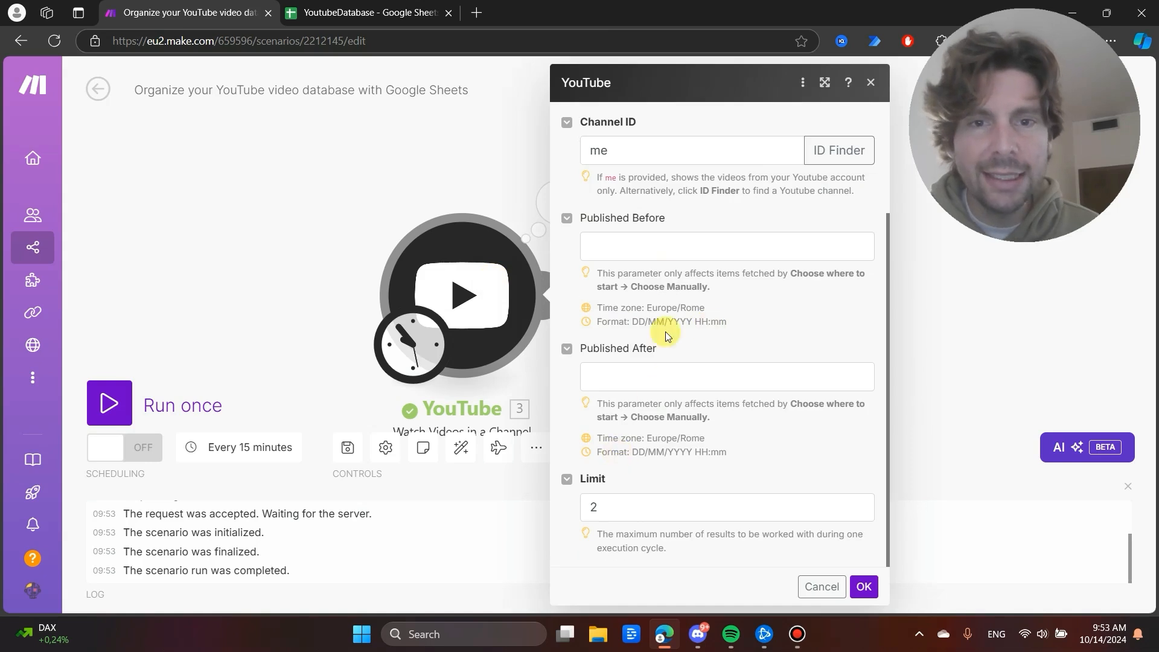
pyautogui.scroll(3, 659, 419)
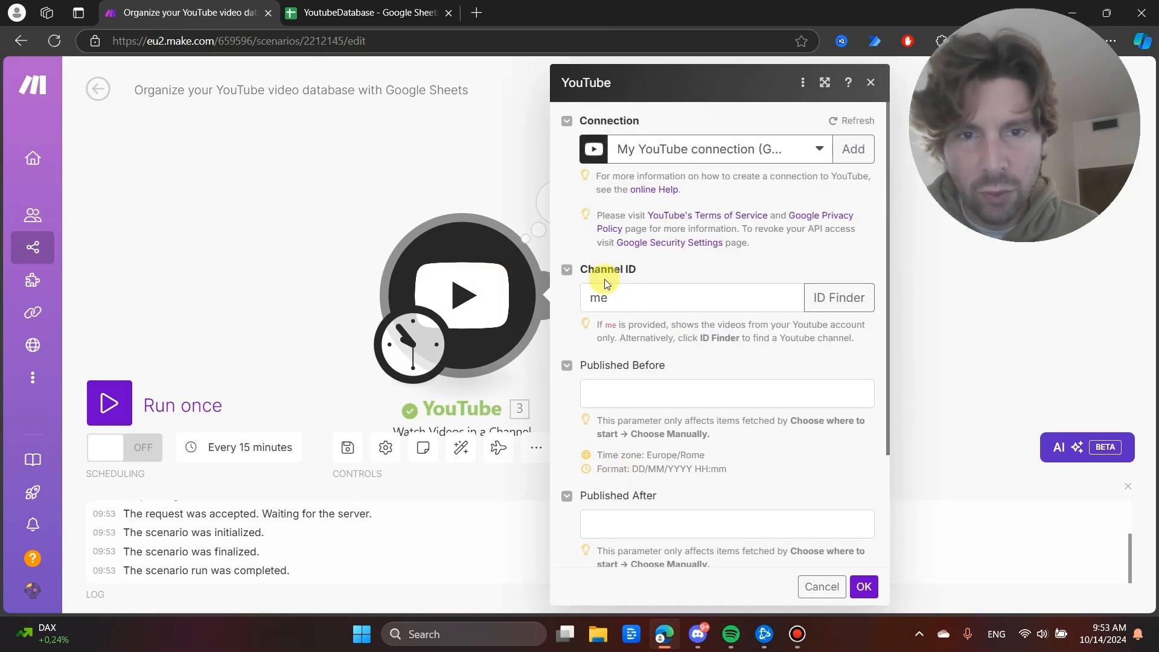
pyautogui.scroll(-2, 625, 266)
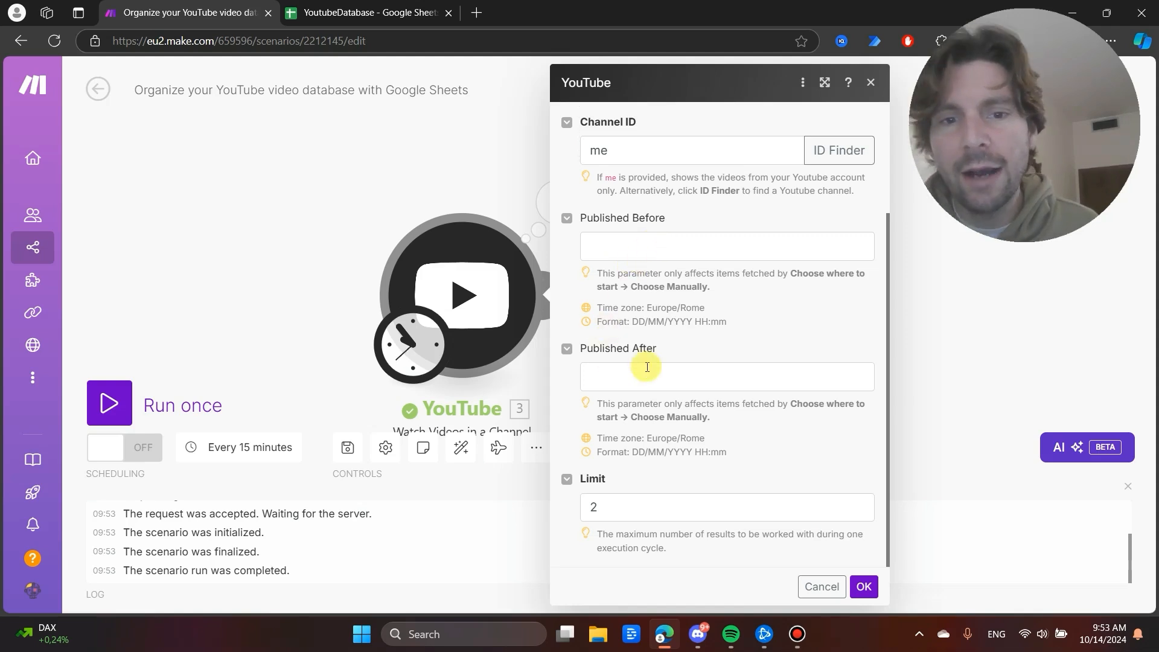
pyautogui.click(612, 504)
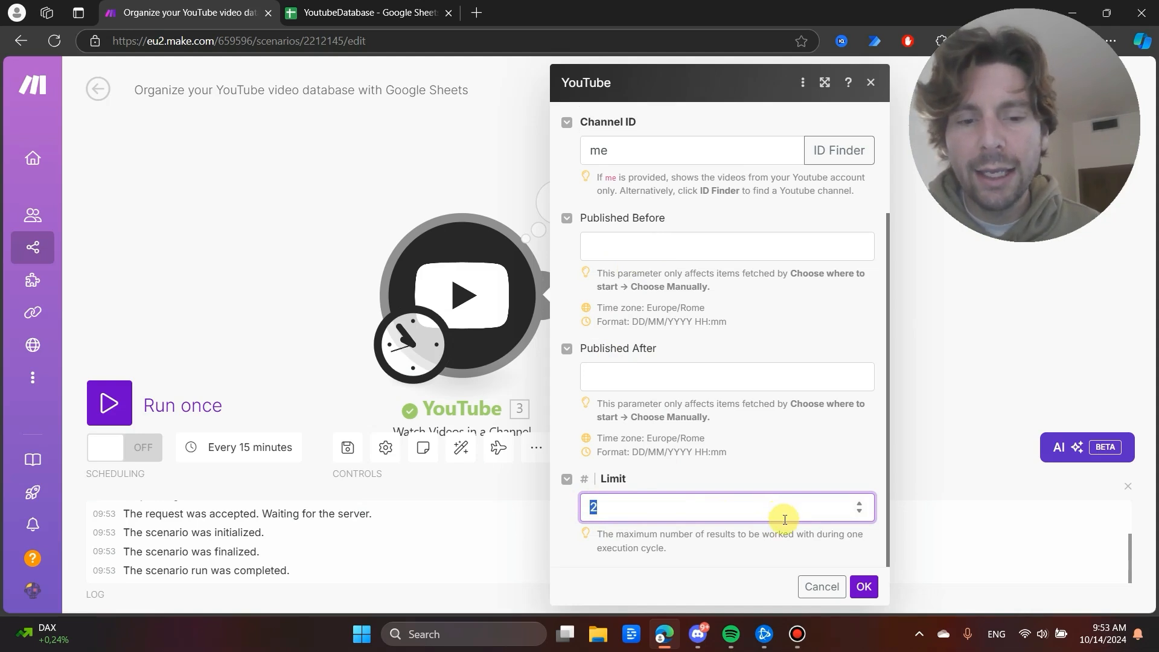
pyautogui.write('300')
pyautogui.click(862, 587)
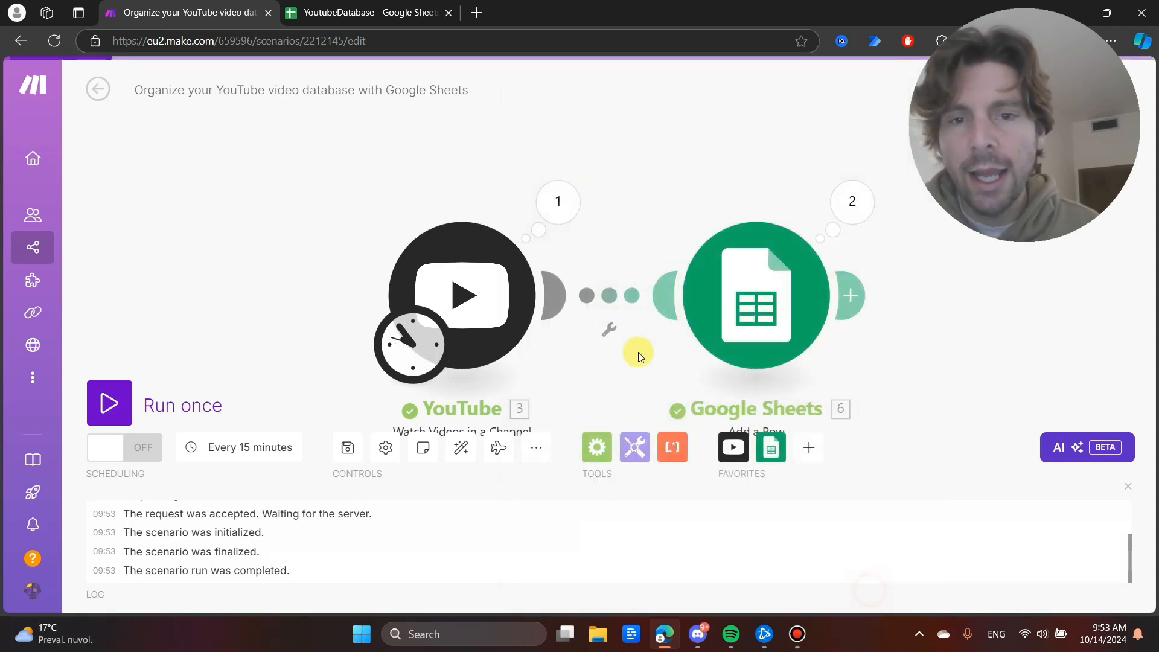
# - Delete rows 2 and 3 from the YoutubeDatabase sheet and run the Make scenario once more
pyautogui.click(370, 12)
pyautogui.moveTo(22, 204); pyautogui.dragTo(16, 267)
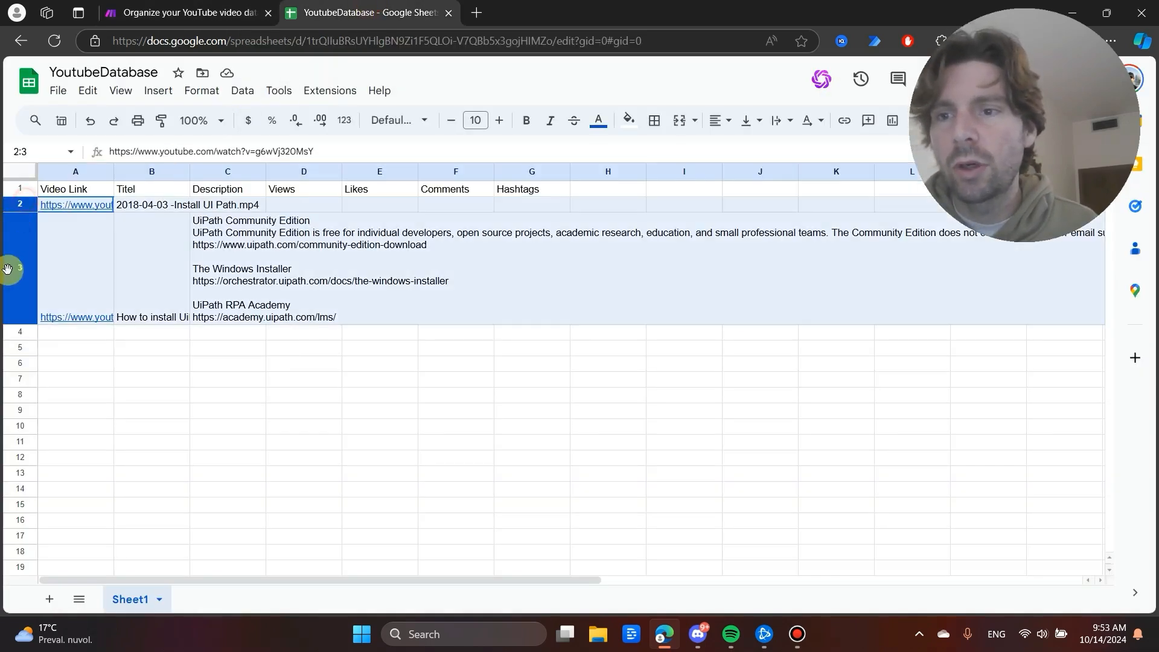
pyautogui.rightClick(30, 264)
pyautogui.click(120, 401)
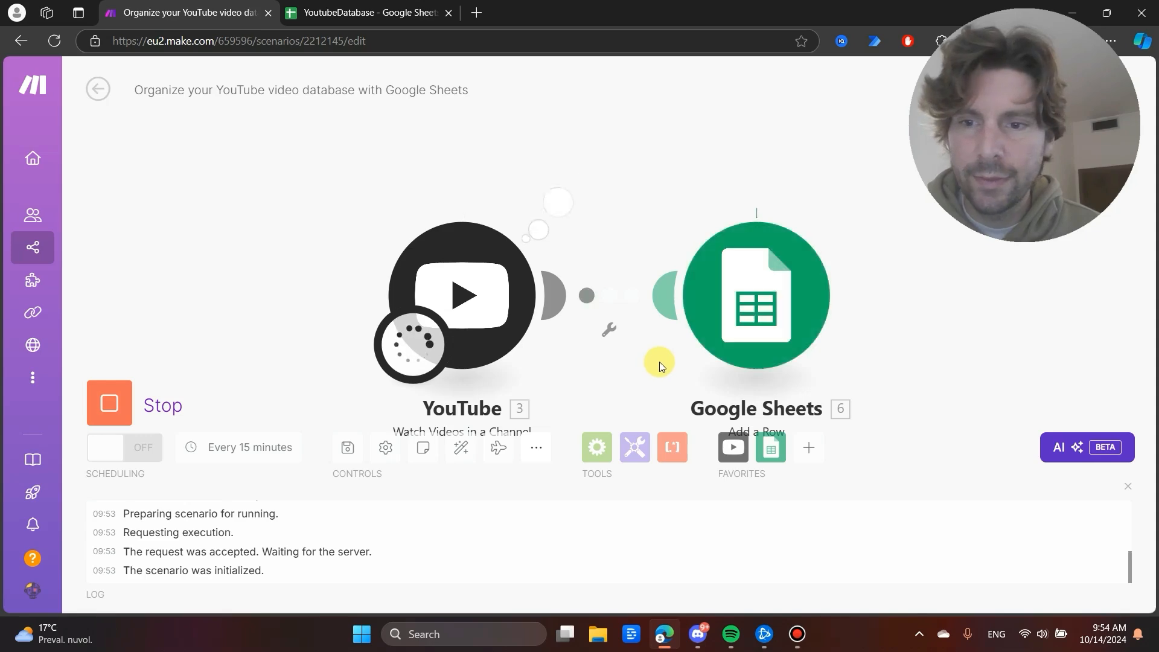
# - Check the video rows arriving in the YoutubeDatabase sheet and read the first video's full title in the Titel column
pyautogui.click(338, 14)
pyautogui.scroll(-5, 139, 250)
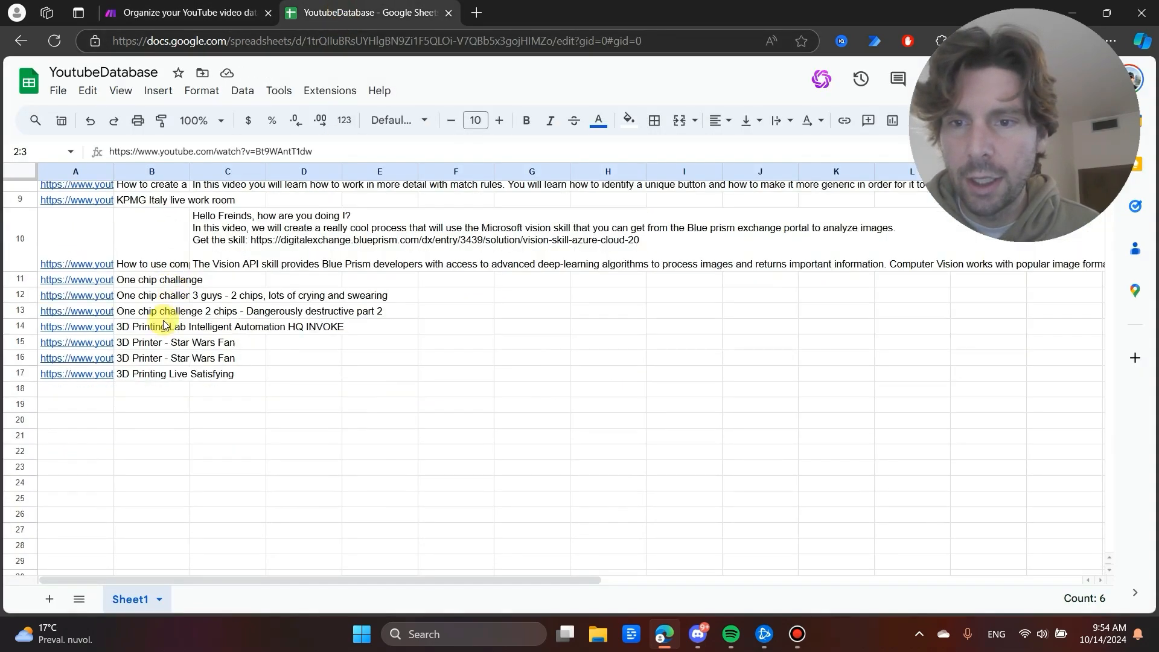
pyautogui.scroll(-3, 151, 362)
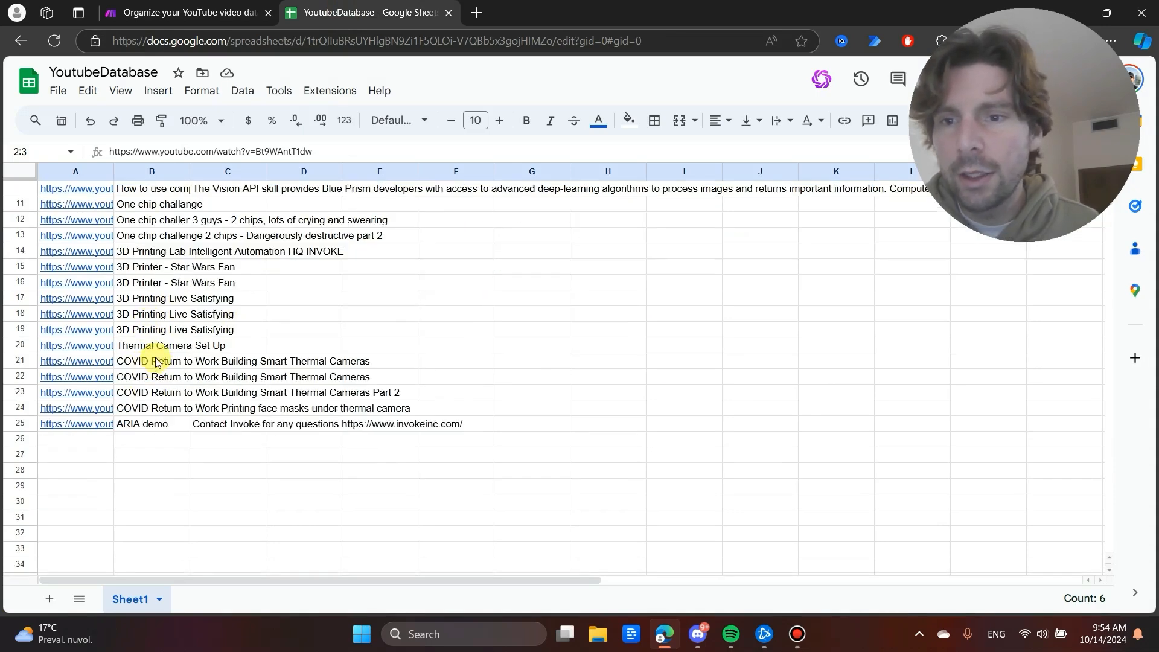
pyautogui.scroll(-5, 156, 362)
pyautogui.scroll(10, 163, 326)
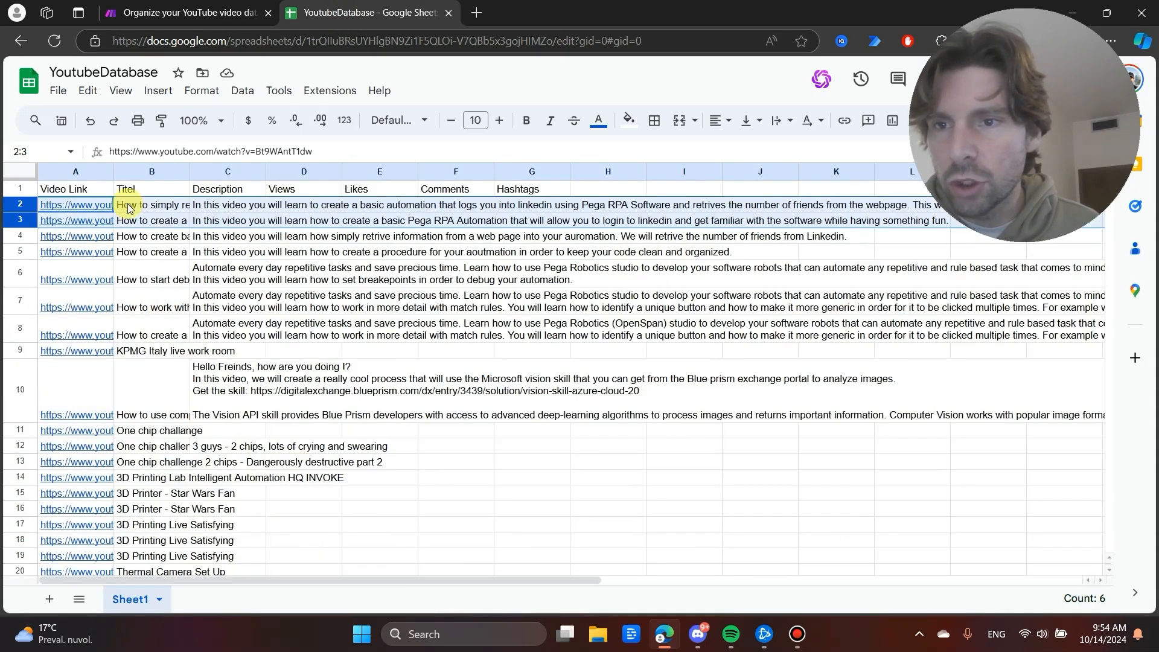
pyautogui.click(162, 209)
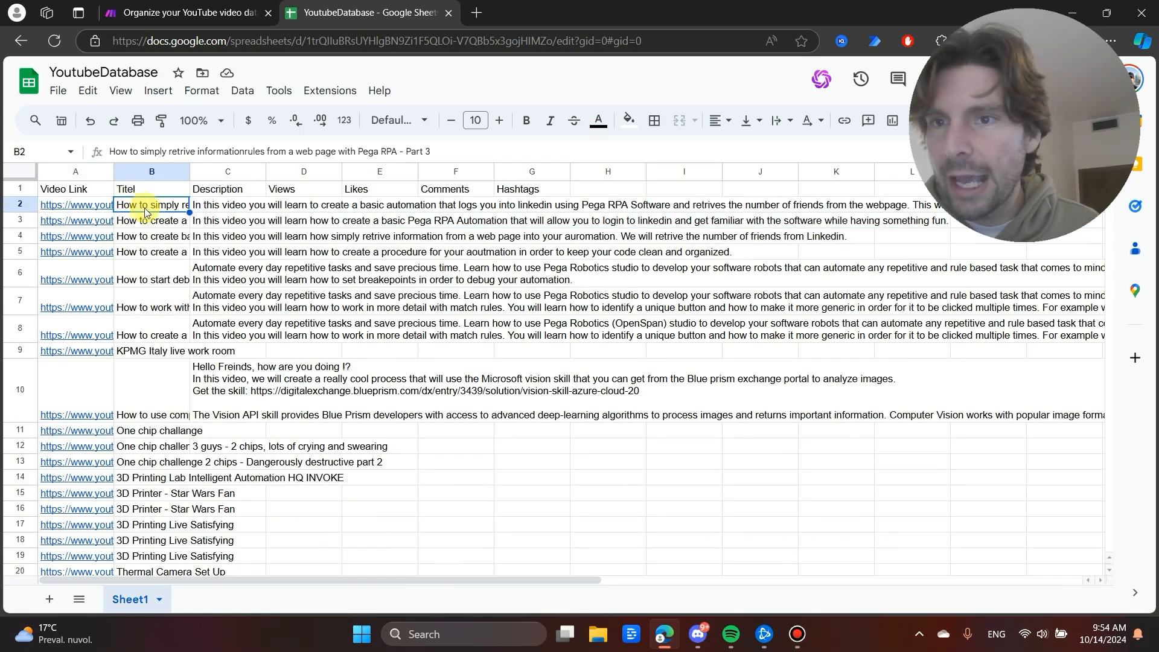
# - Skim the imported video titles, links and descriptions all the way down the sheet's newly added rows
pyautogui.scroll(-15, 142, 208)
pyautogui.scroll(-12, 165, 236)
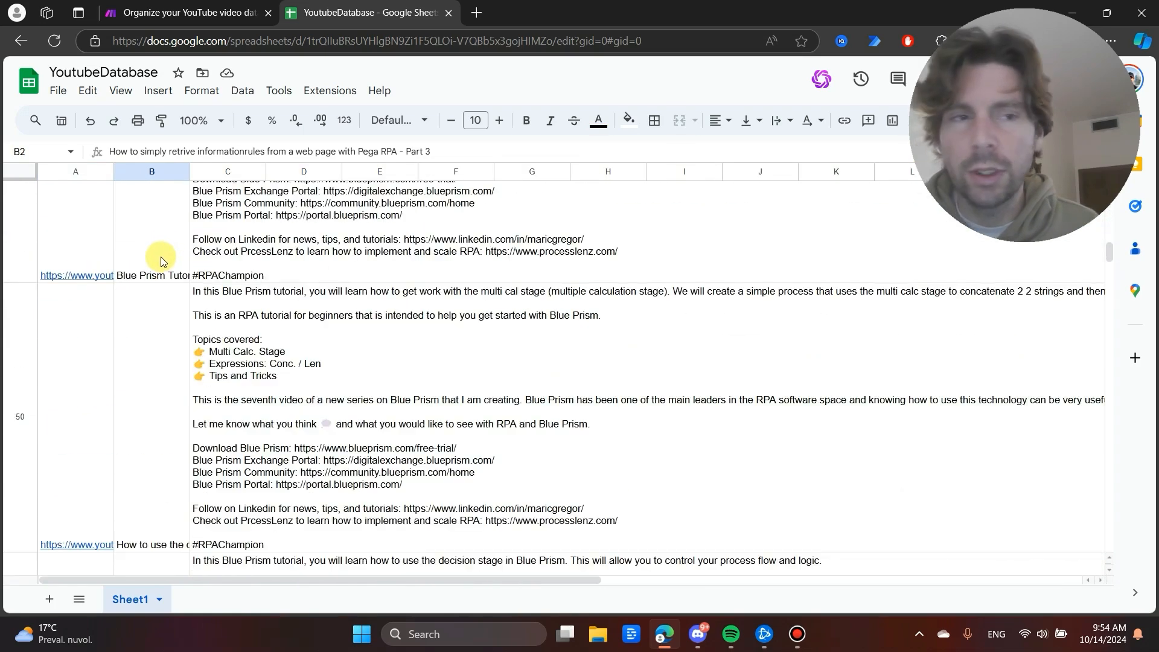
pyautogui.scroll(-12, 161, 259)
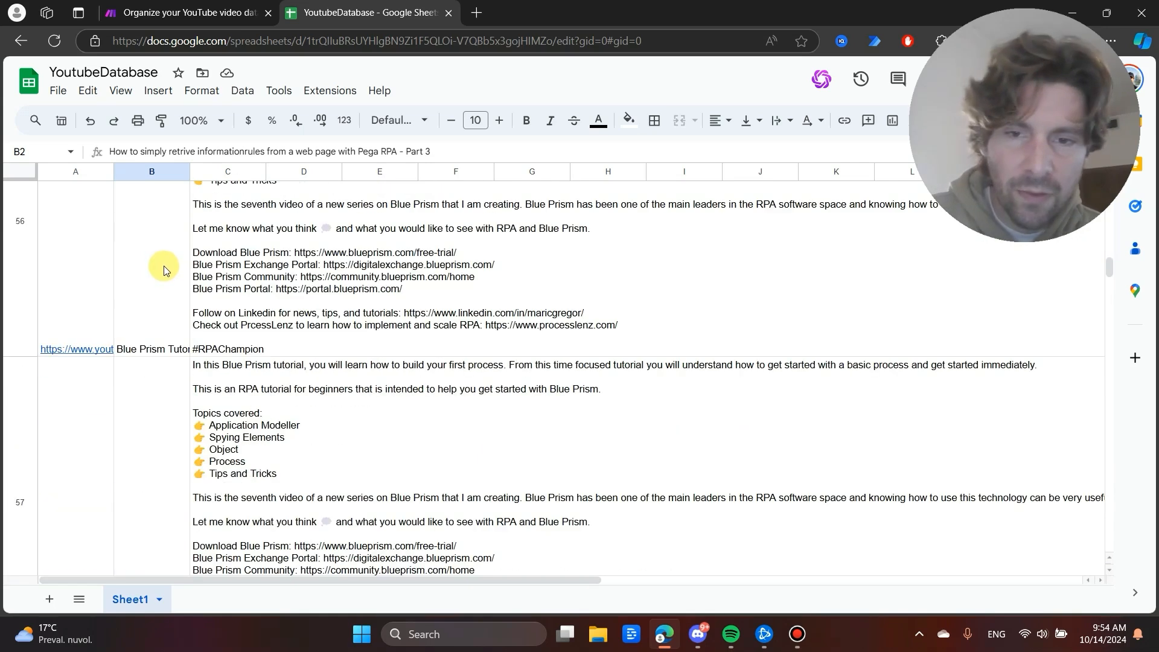
pyautogui.scroll(-5, 302, 398)
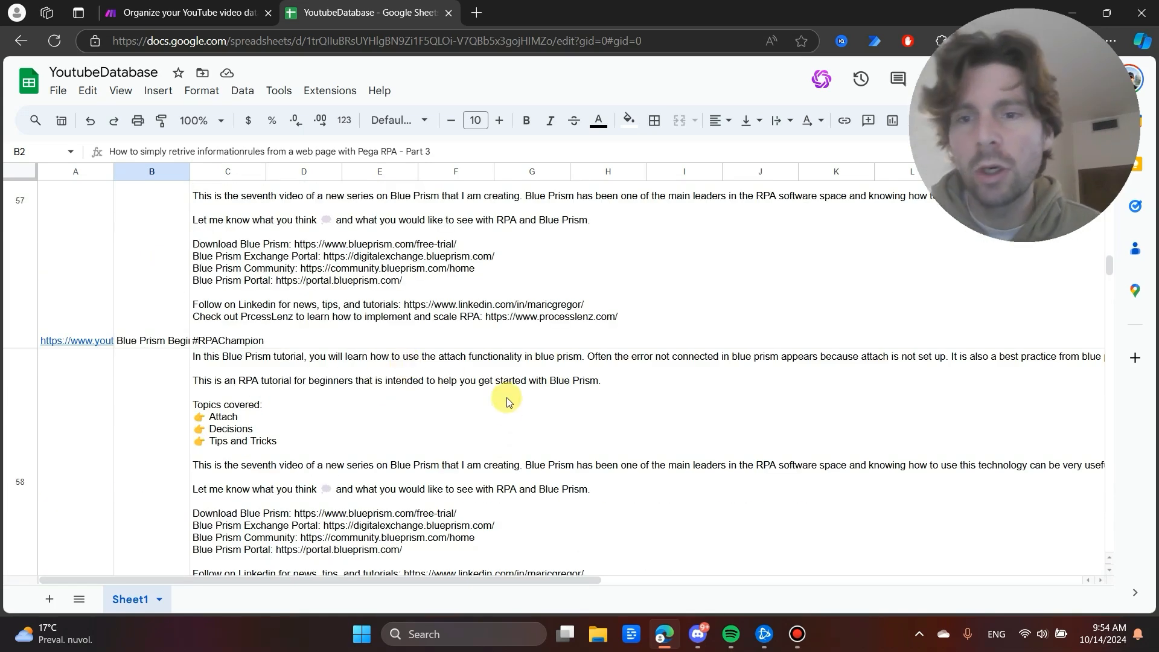
pyautogui.scroll(-3, 504, 395)
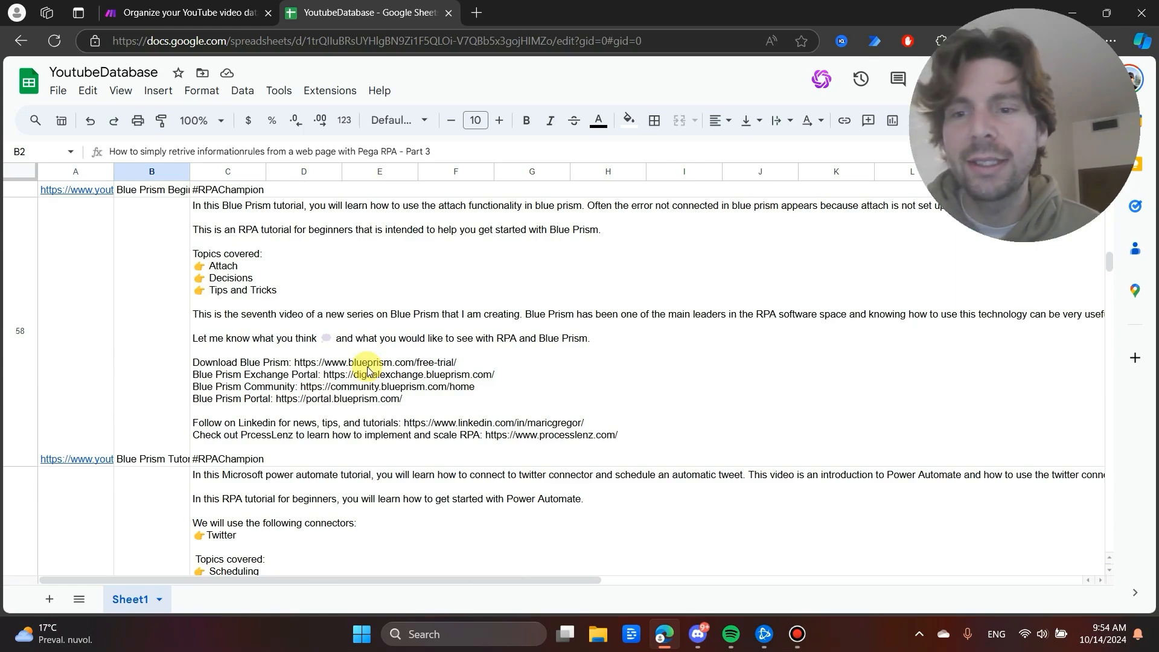
pyautogui.scroll(-20, 368, 369)
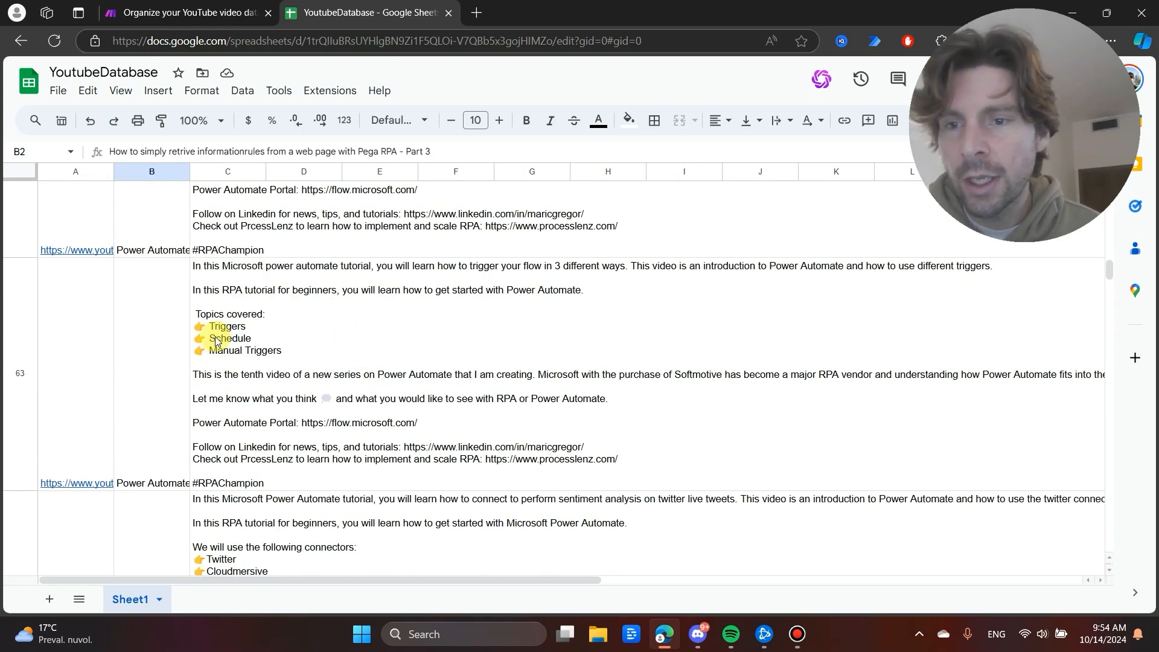
pyautogui.scroll(-4, 421, 360)
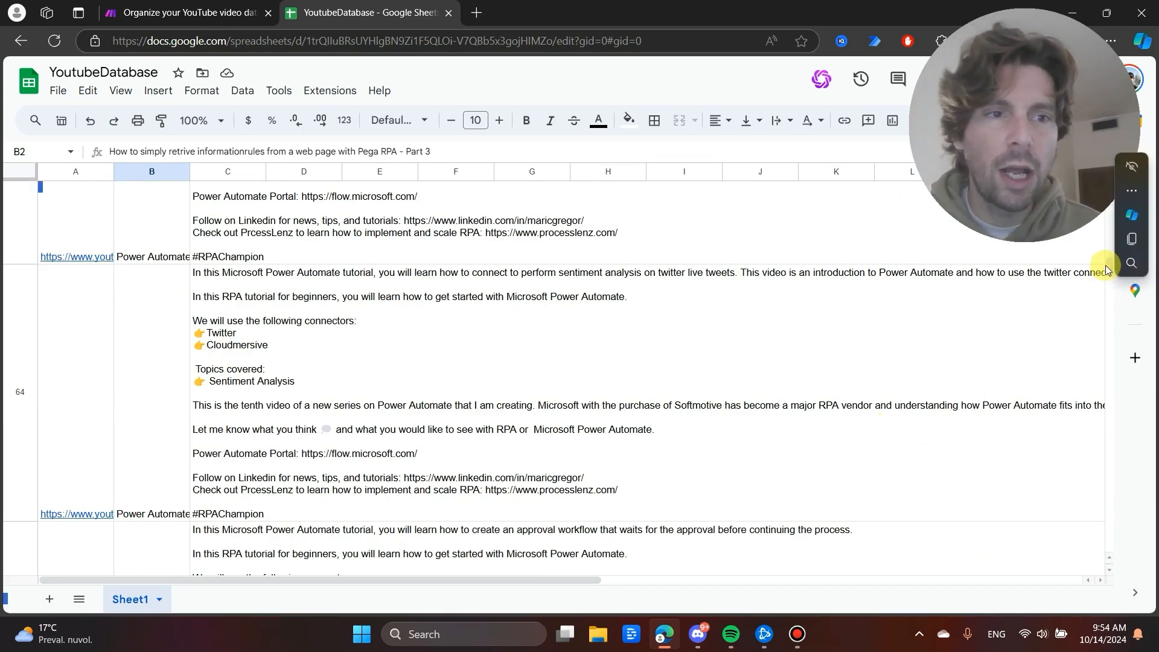
pyautogui.scroll(-2, 1108, 271)
pyautogui.moveTo(1109, 270); pyautogui.dragTo(1108, 339)
pyautogui.scroll(8, 263, 335)
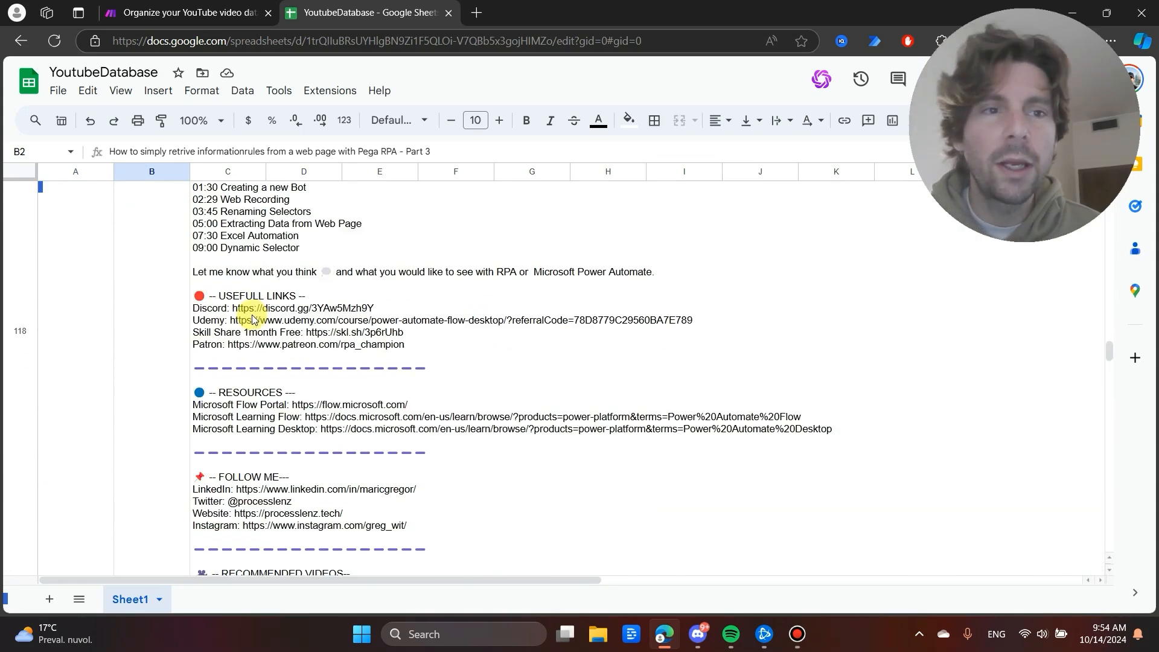
pyautogui.scroll(-20, 252, 311)
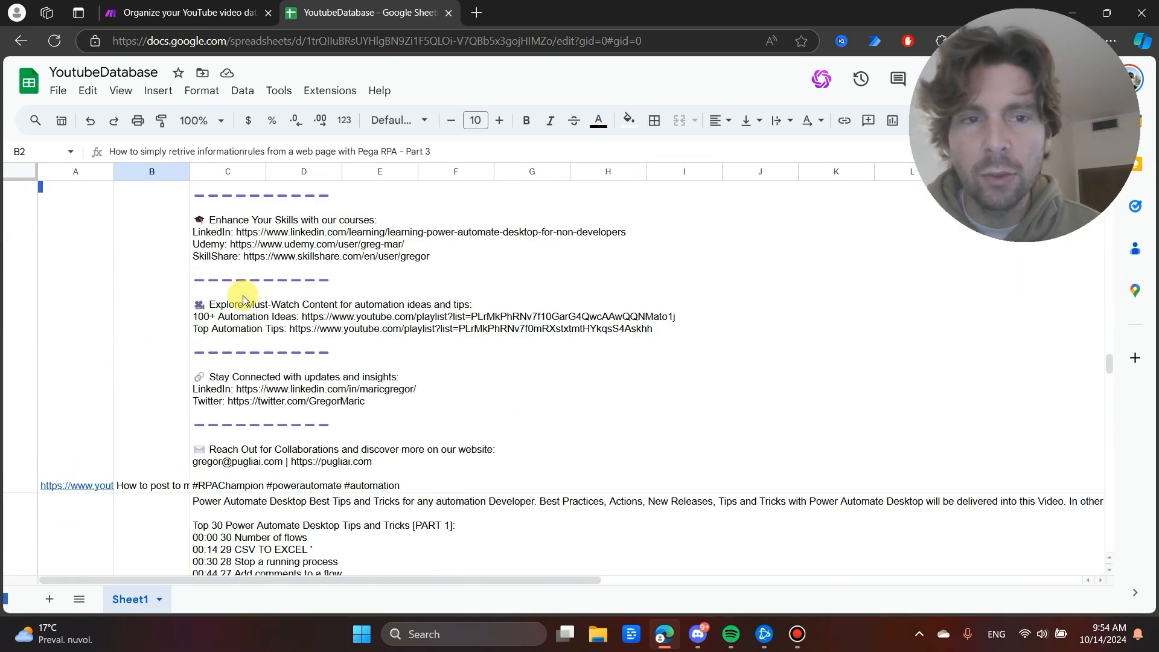
pyautogui.scroll(-15, 243, 296)
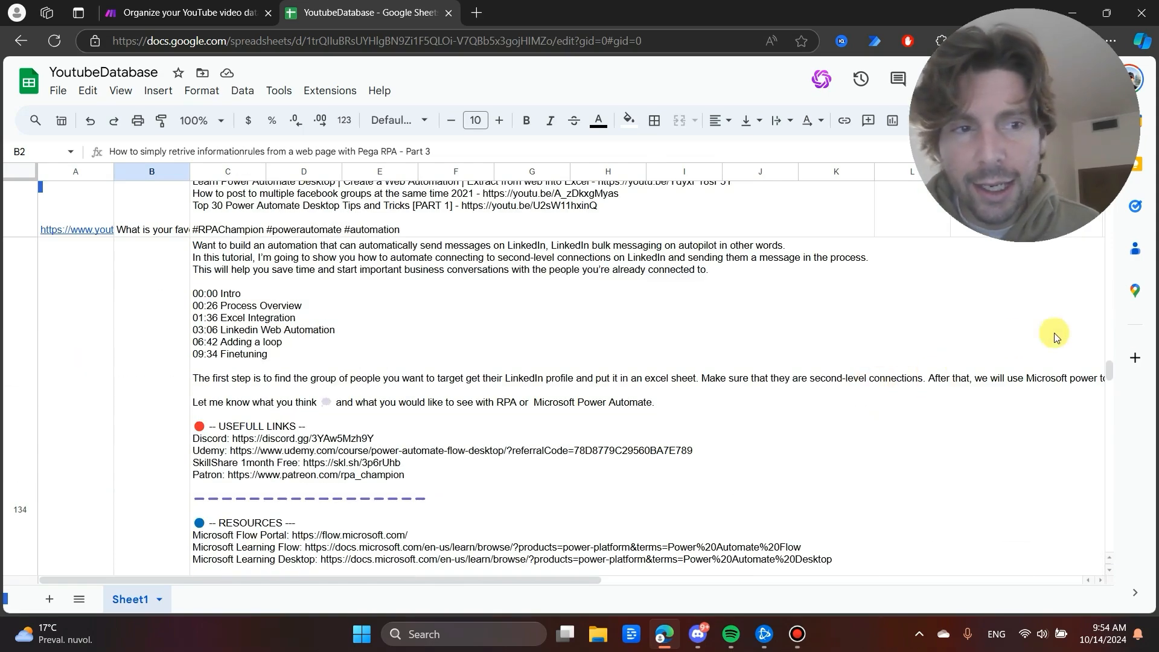
pyautogui.moveTo(1109, 378); pyautogui.dragTo(1097, 416)
pyautogui.scroll(-20, 197, 355)
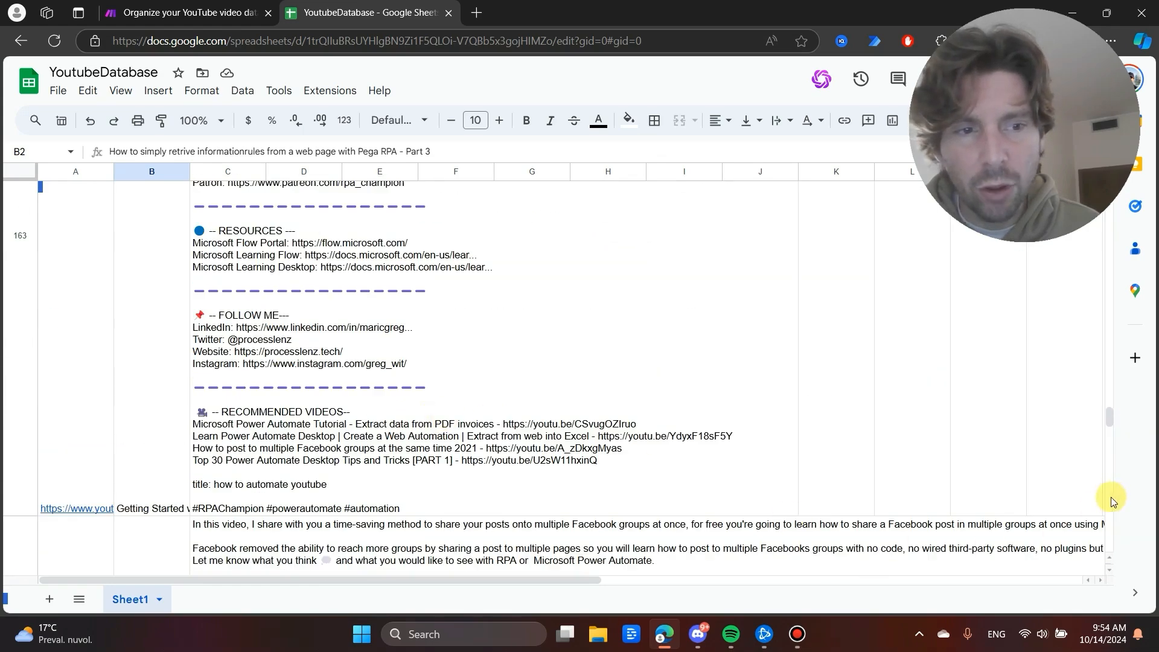
pyautogui.scroll(-20, 1113, 502)
pyautogui.scroll(-6, 236, 342)
# - Examine the Google Sheets module's run operations in Make, including the input and output bundles of Operation 64
pyautogui.click(218, 15)
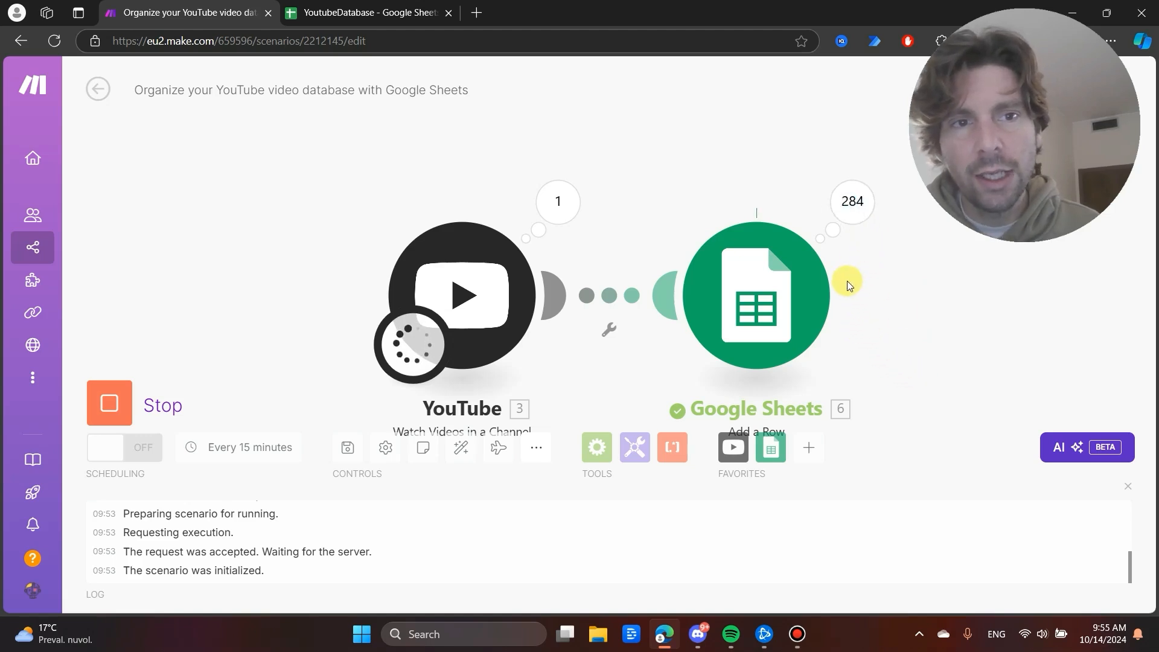
pyautogui.click(851, 204)
pyautogui.scroll(-20, 602, 177)
pyautogui.click(574, 296)
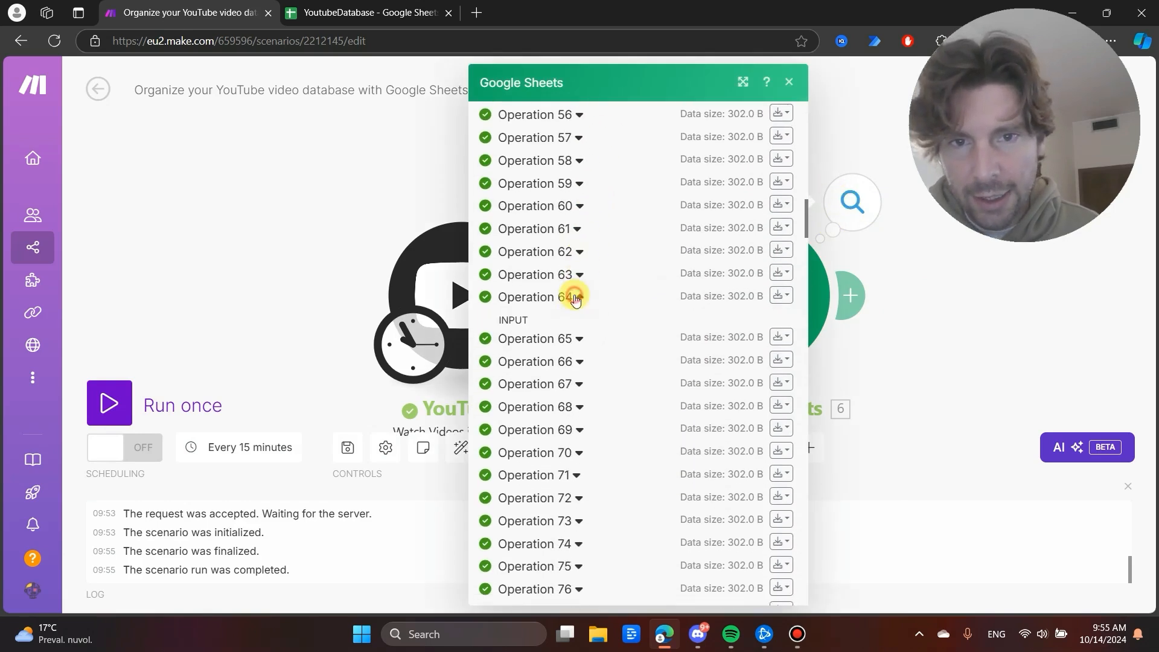
pyautogui.scroll(-5, 603, 356)
pyautogui.scroll(4, 622, 282)
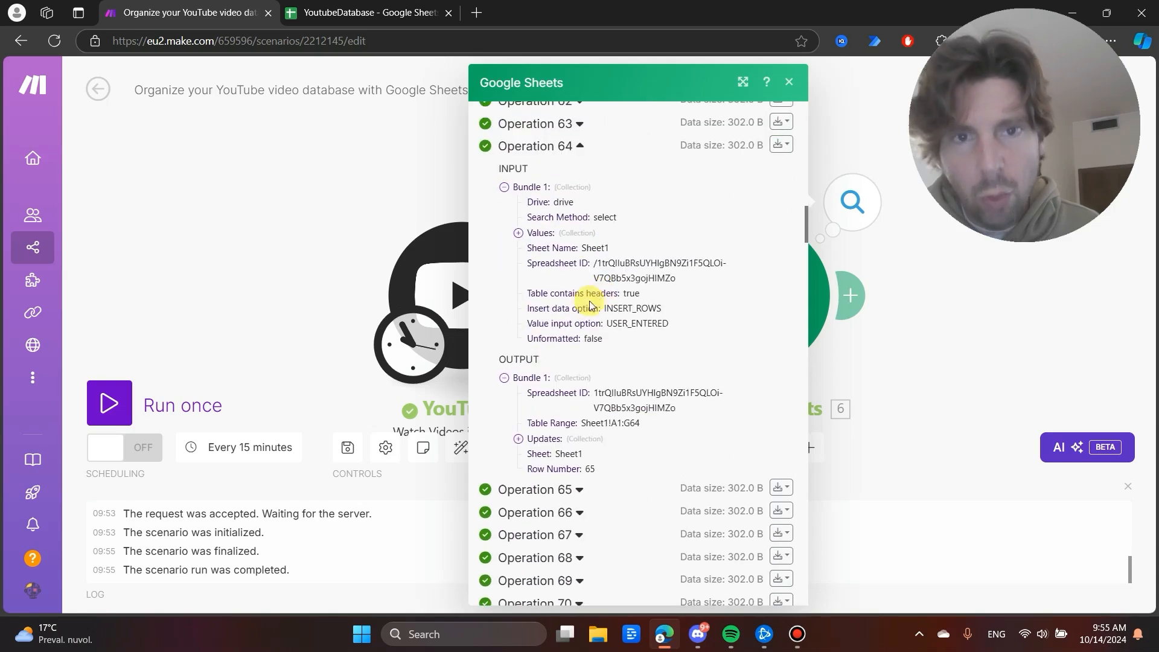
pyautogui.scroll(-2, 604, 320)
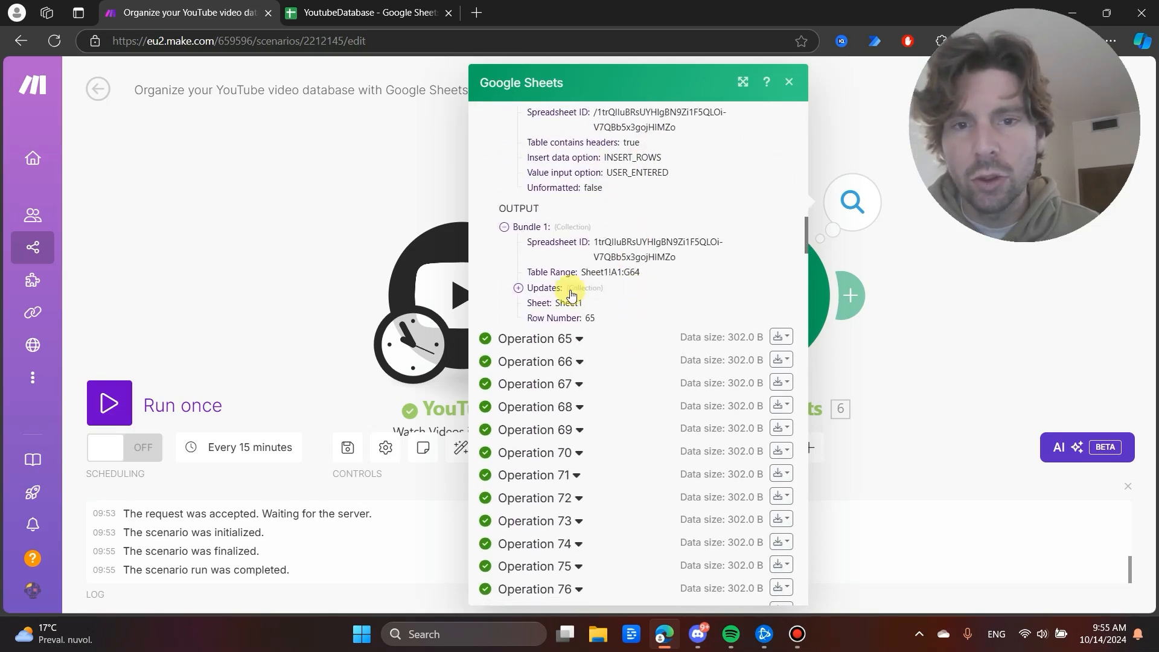
pyautogui.scroll(-9, 539, 240)
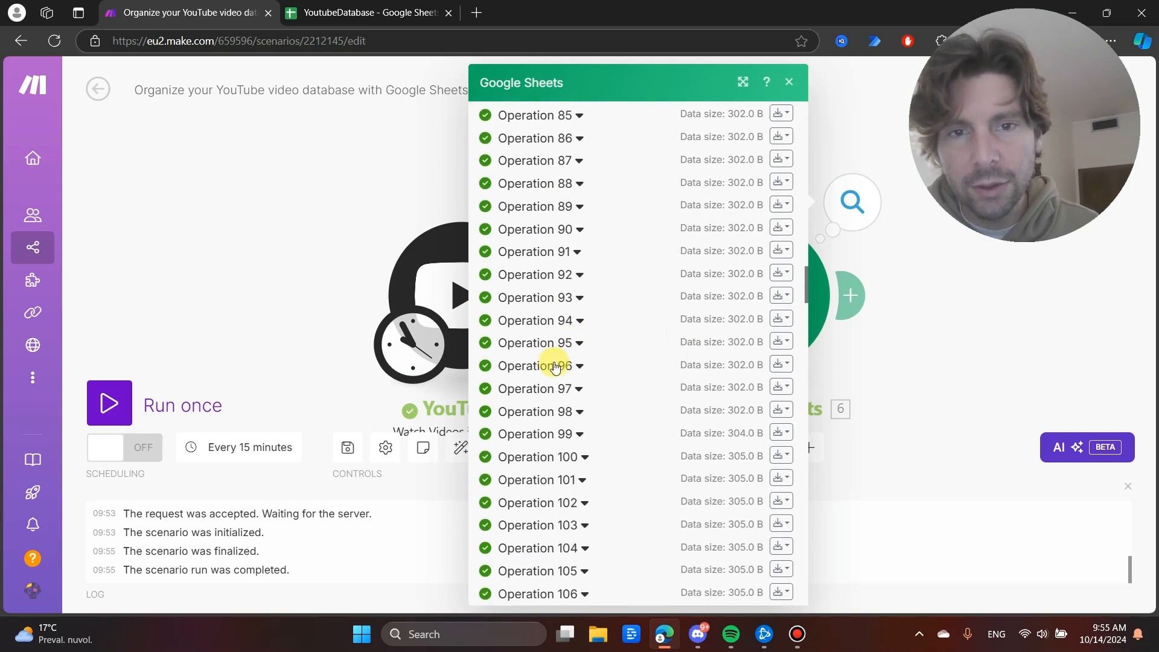
pyautogui.click(572, 344)
pyautogui.scroll(-15, 597, 338)
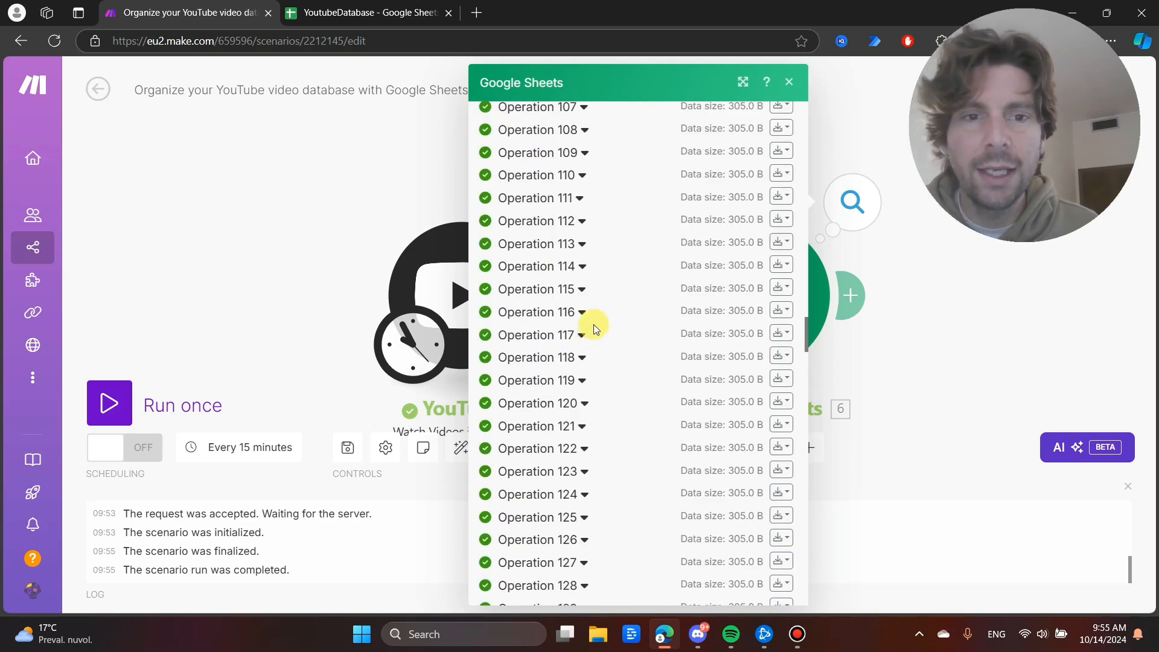
pyautogui.scroll(-5, 544, 310)
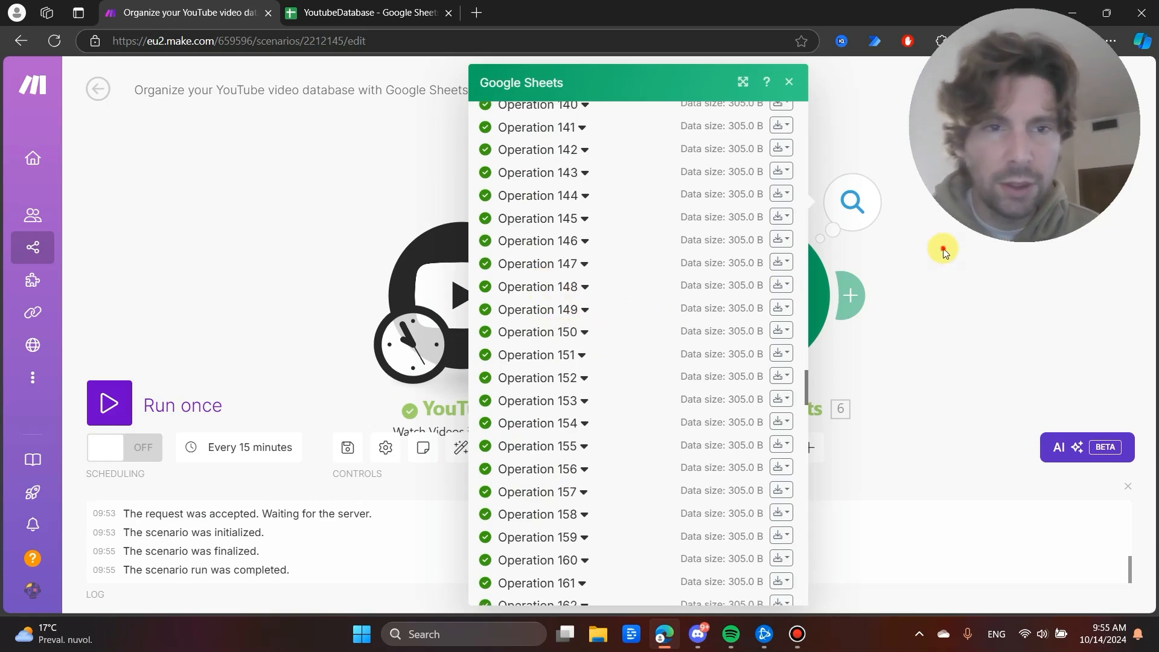
# - Close the Google Sheets run details and inspect the video bundles output by the YouTube module
pyautogui.click(943, 249)
pyautogui.click(556, 202)
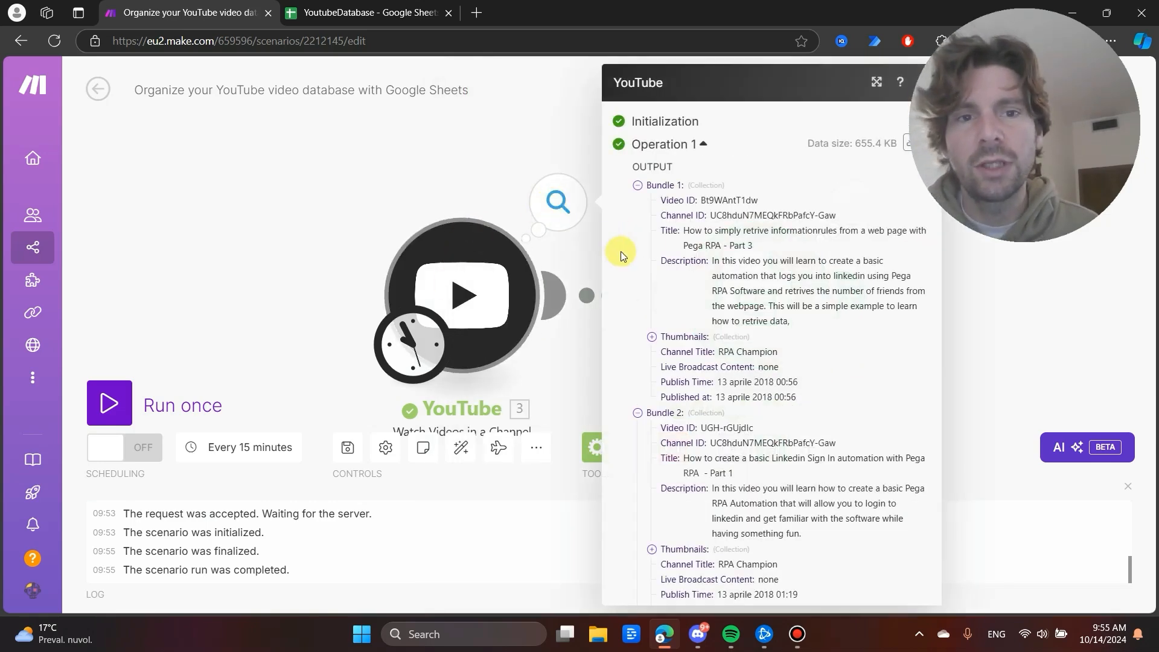
# - Go through the YouTube module's output bundles and expand Bundle 271 to inspect its video details
pyautogui.scroll(-6, 724, 257)
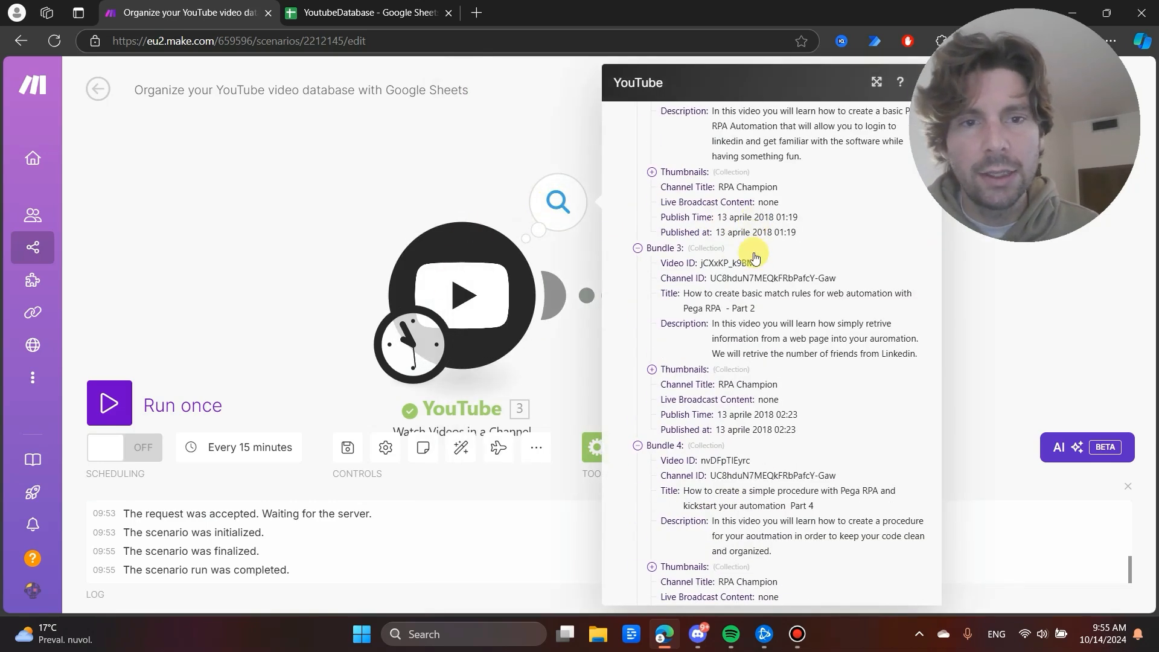
pyautogui.scroll(-20, 754, 258)
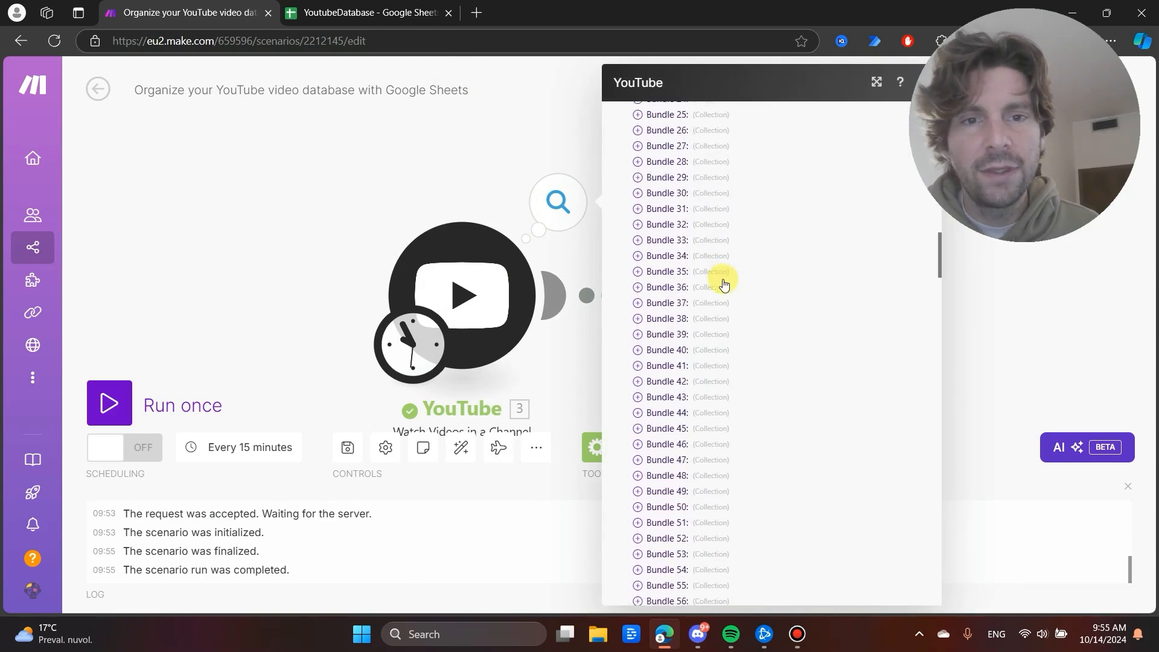
pyautogui.click(664, 322)
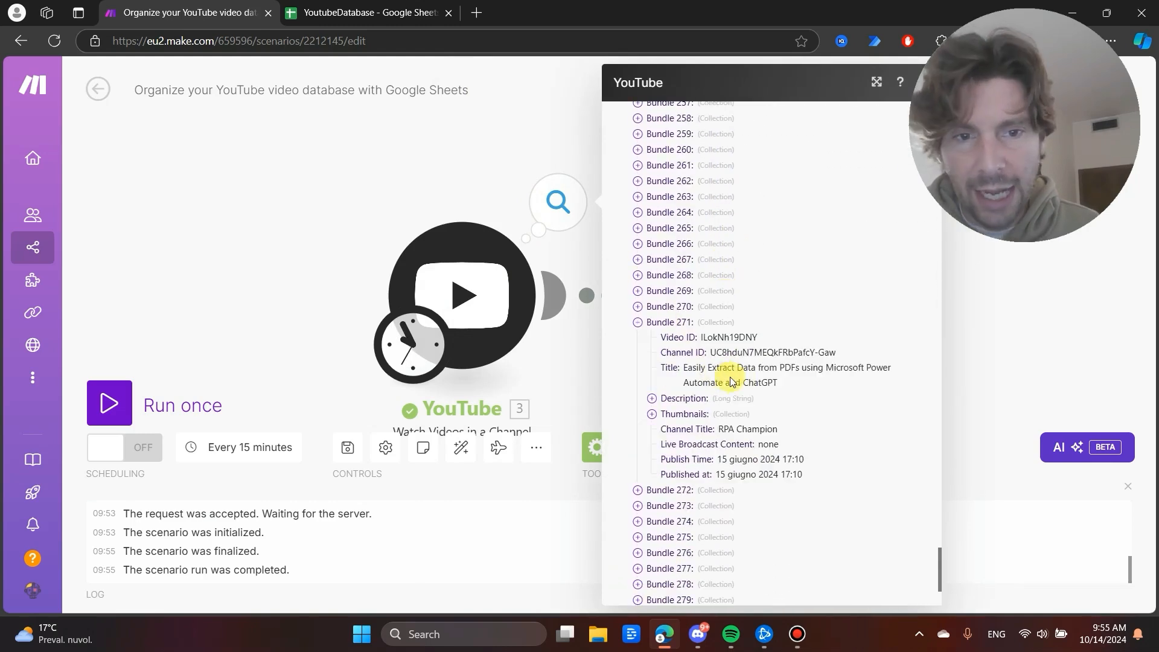
# - Close the YouTube run details and leave the scenario editor, saving the scenario's changes
pyautogui.click(1004, 330)
pyautogui.click(98, 89)
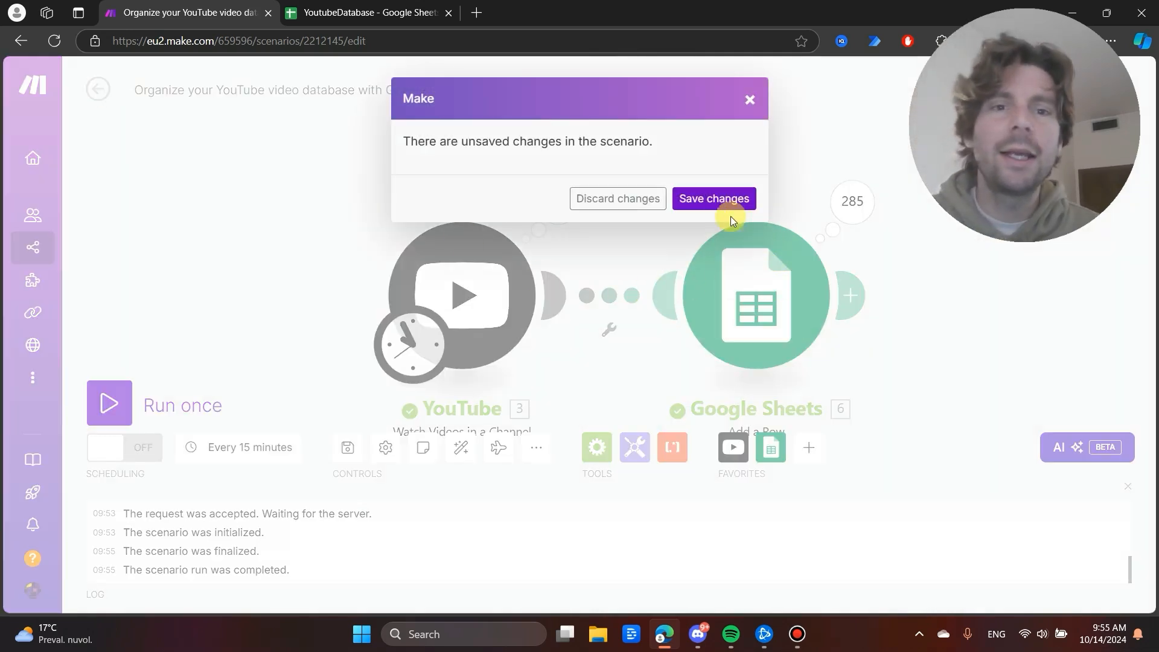
pyautogui.click(717, 197)
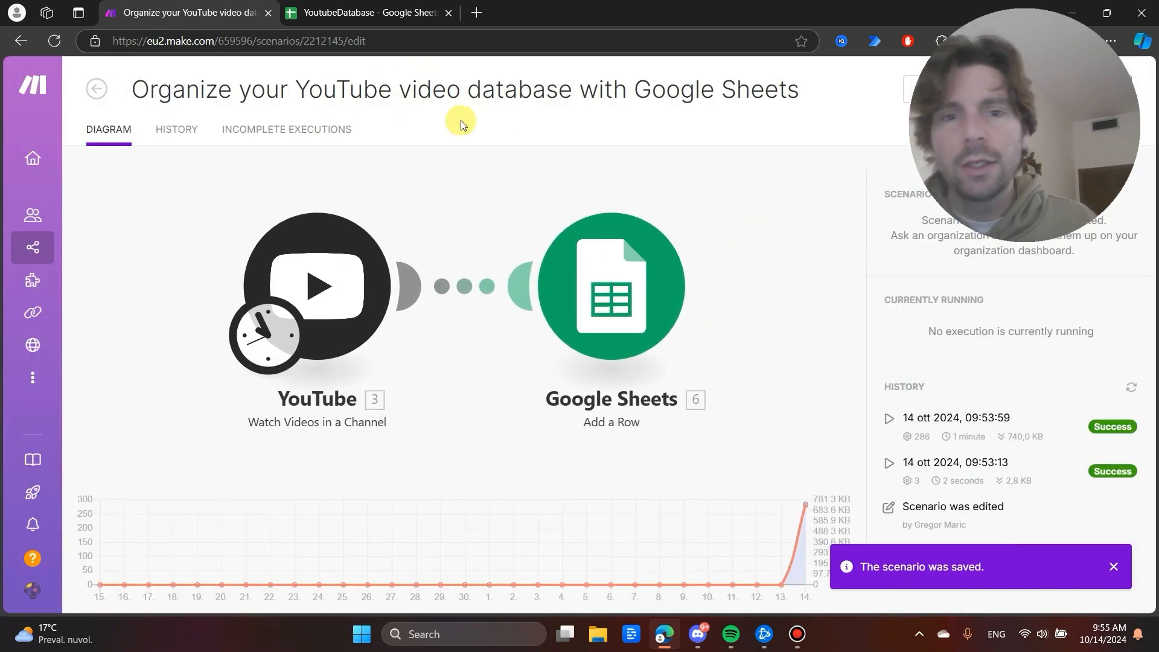
# - Review the first video's title and description in the YoutubeDatabase sheet along with its AI Post cell F2
pyautogui.click(350, 12)
pyautogui.scroll(-3, 326, 308)
pyautogui.scroll(-5, 313, 320)
pyautogui.moveTo(1108, 356); pyautogui.dragTo(1114, 158)
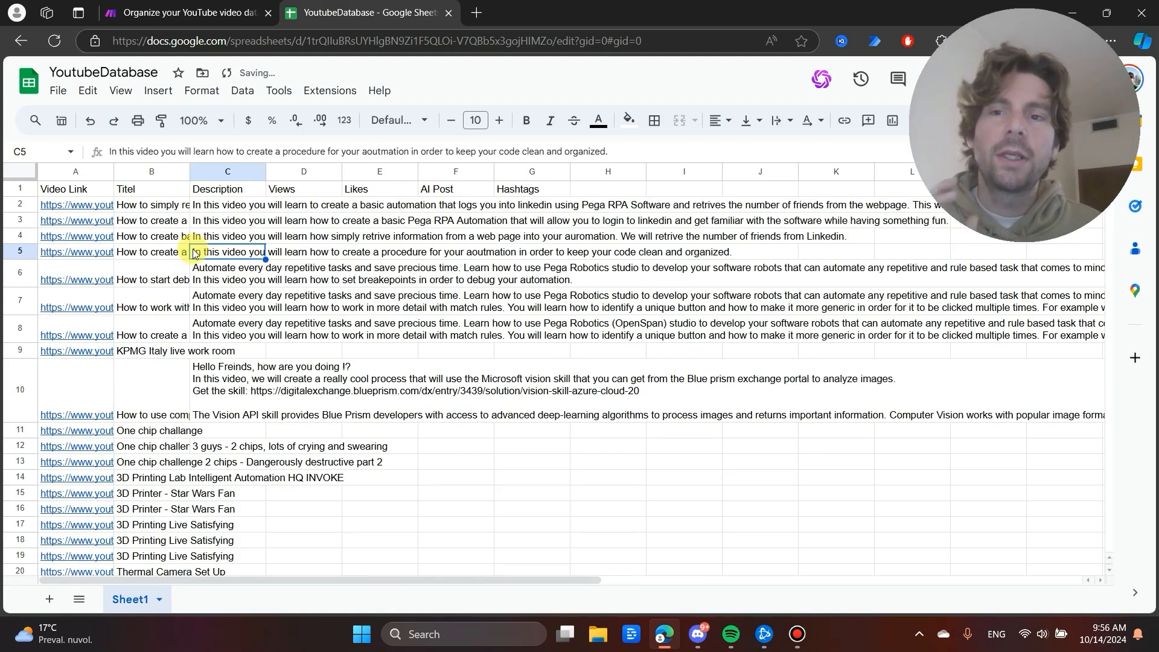
pyautogui.click(154, 205)
pyautogui.click(439, 207)
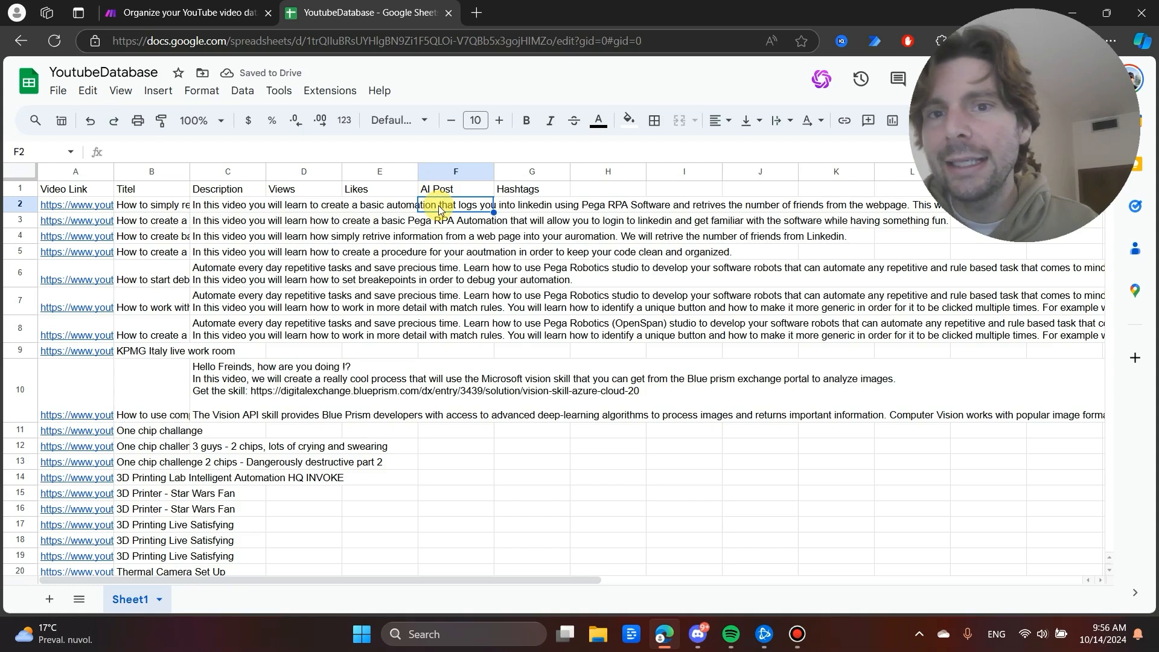
pyautogui.click(142, 206)
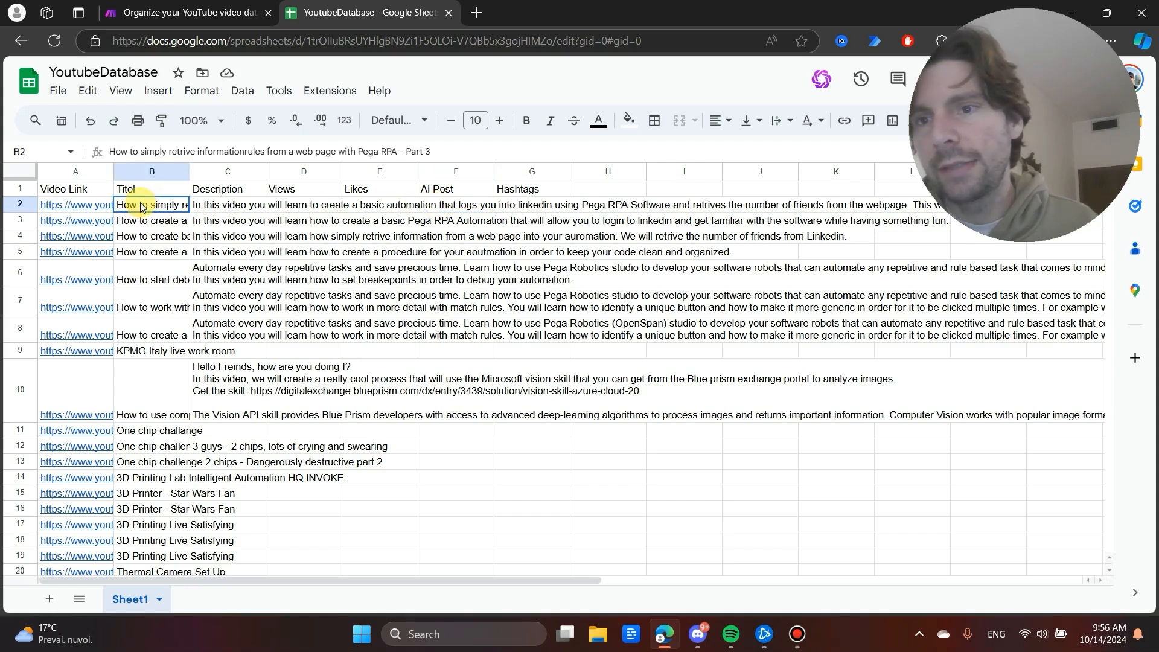
pyautogui.moveTo(184, 205); pyautogui.dragTo(229, 206)
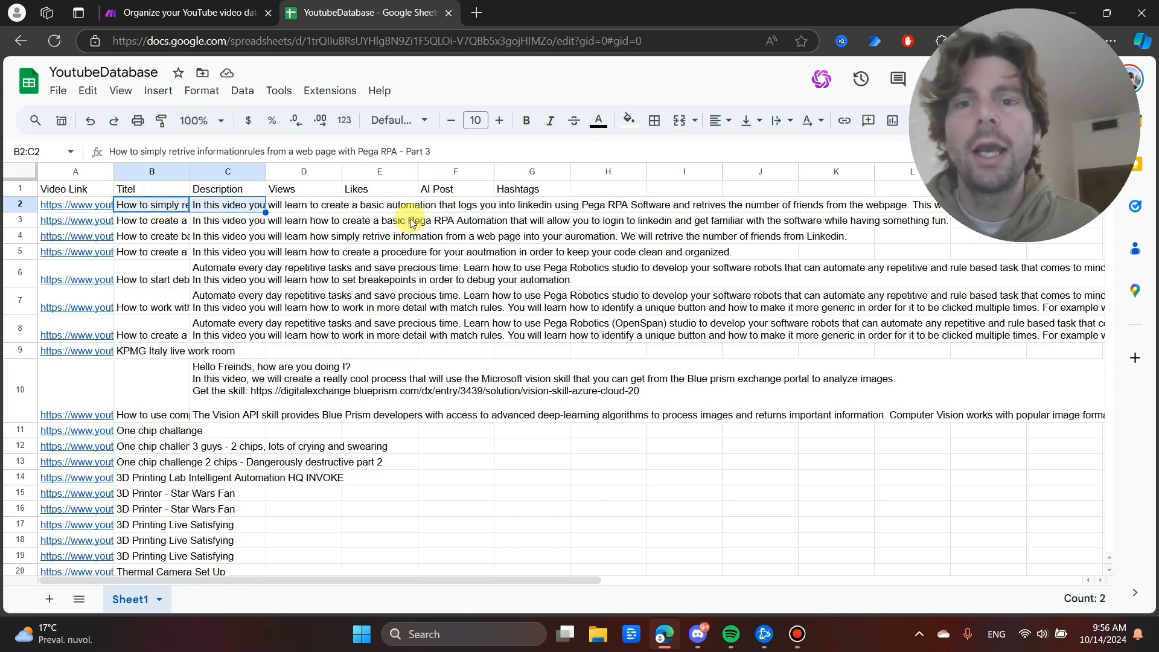
pyautogui.click(451, 206)
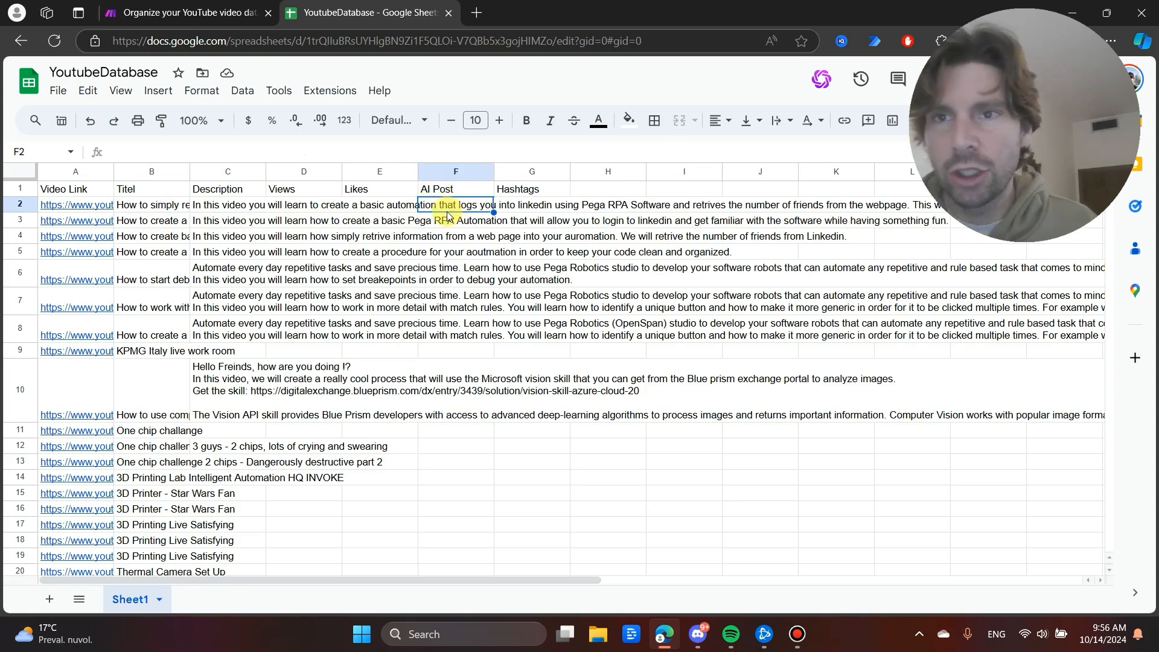
# - Browse Make's OpenAI templates, open "Generate ChatGPT Completions from Google Sheets Rows" and start its guided setup
pyautogui.click(166, 17)
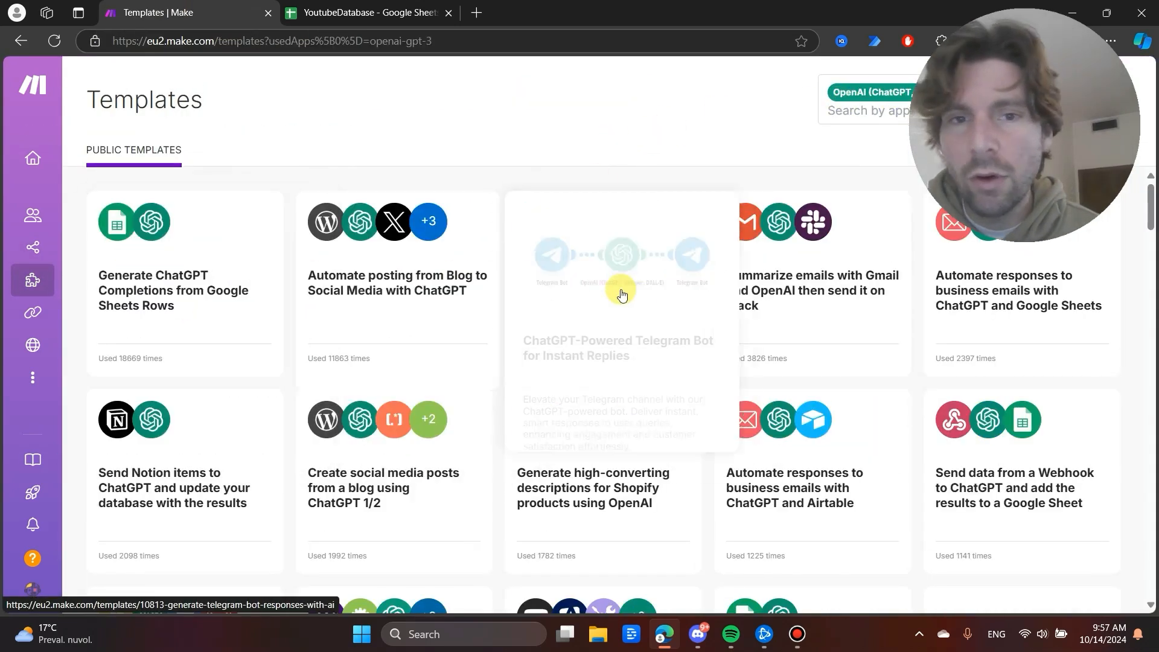
pyautogui.scroll(-8, 685, 315)
pyautogui.scroll(-4, 396, 321)
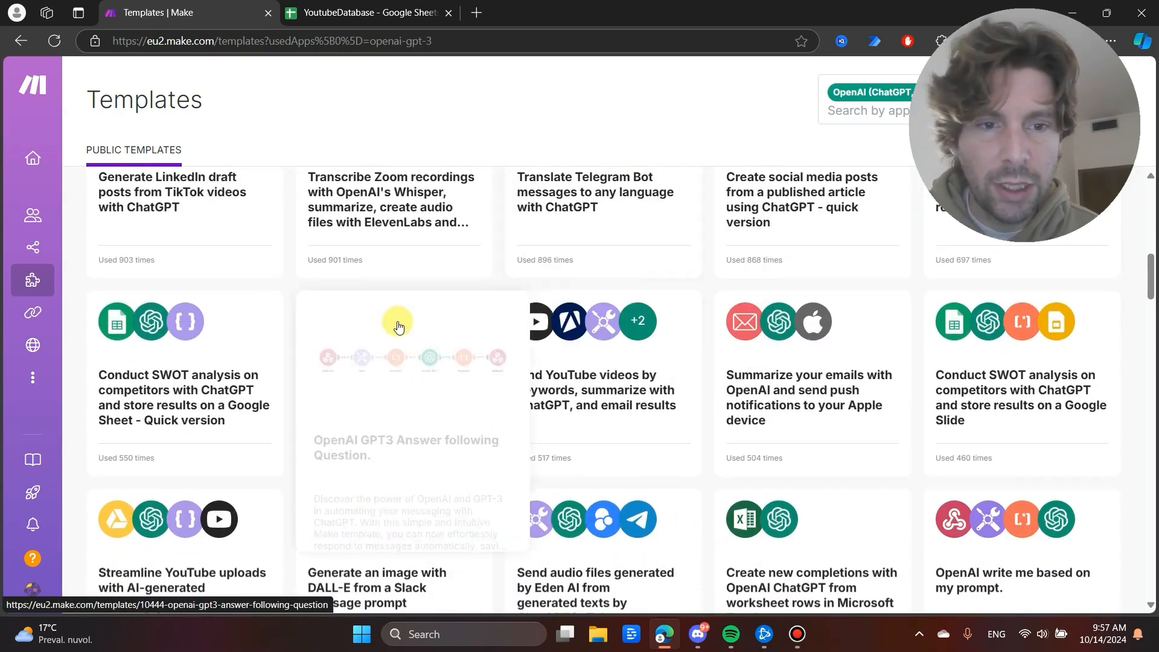
pyautogui.scroll(-8, 965, 417)
pyautogui.scroll(-6, 1100, 417)
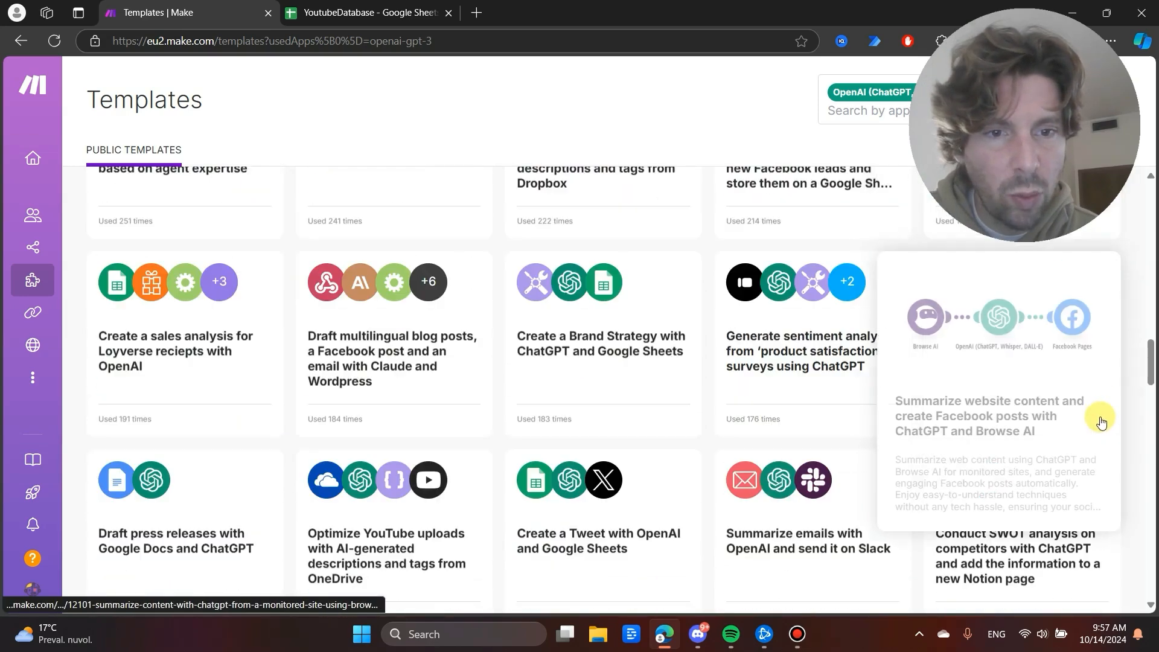
pyautogui.scroll(-4, 1128, 551)
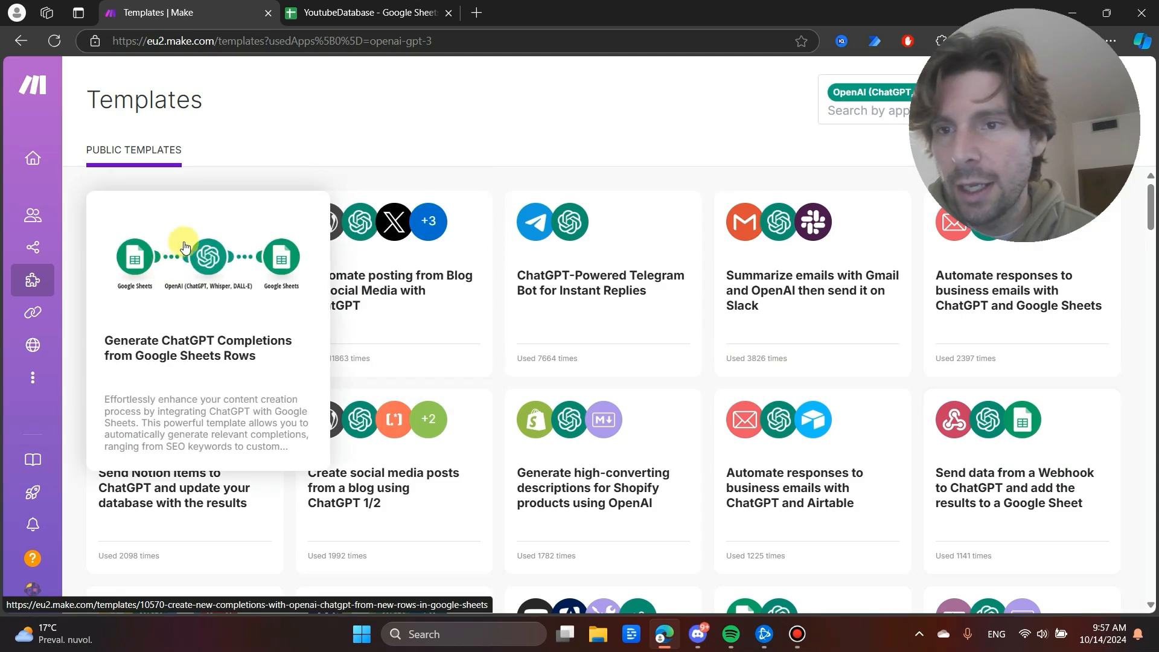
pyautogui.click(208, 261)
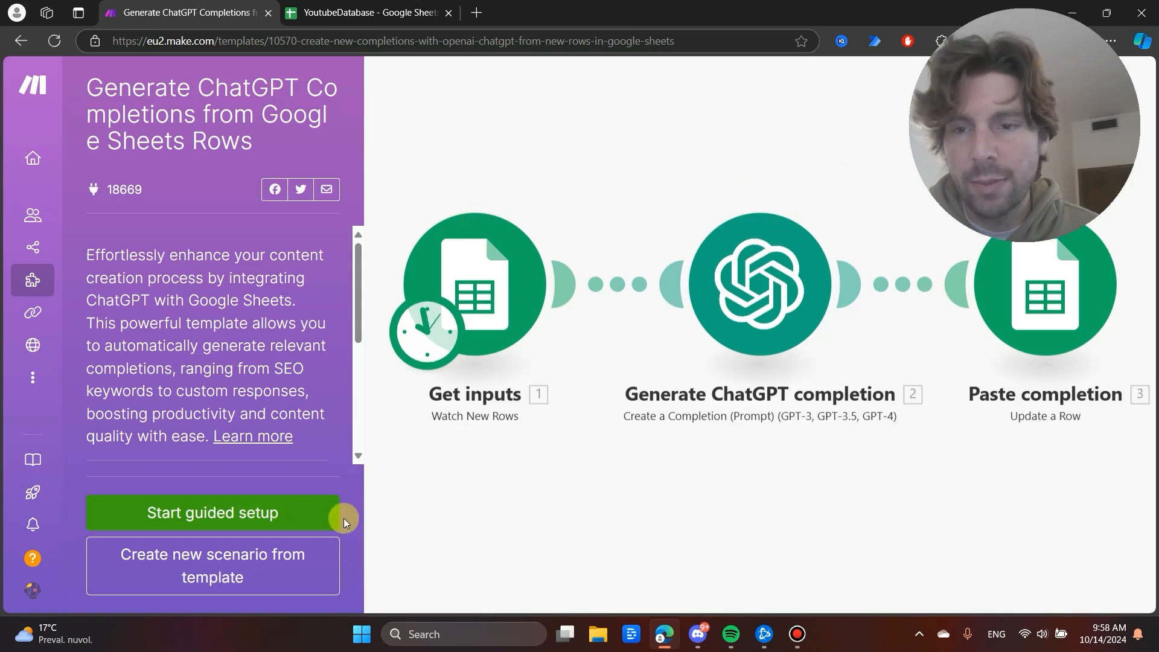
pyautogui.click(228, 511)
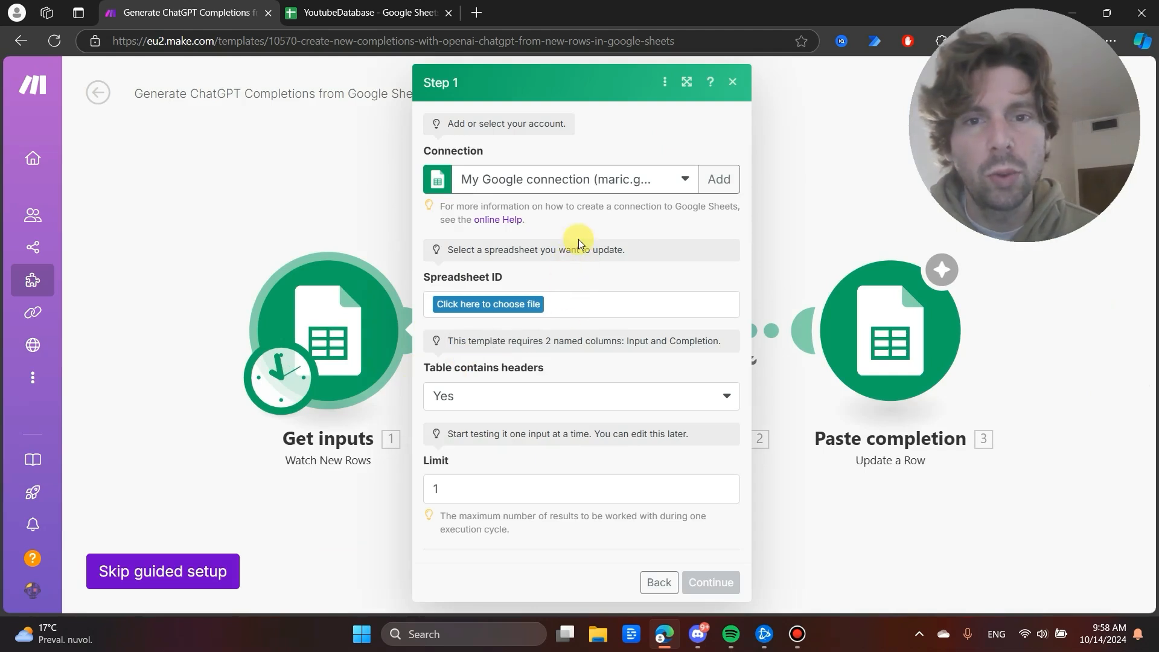
# - Choose the YoutubeDatabase spreadsheet and its Sheet1 as the source for the Get inputs module
pyautogui.click(505, 308)
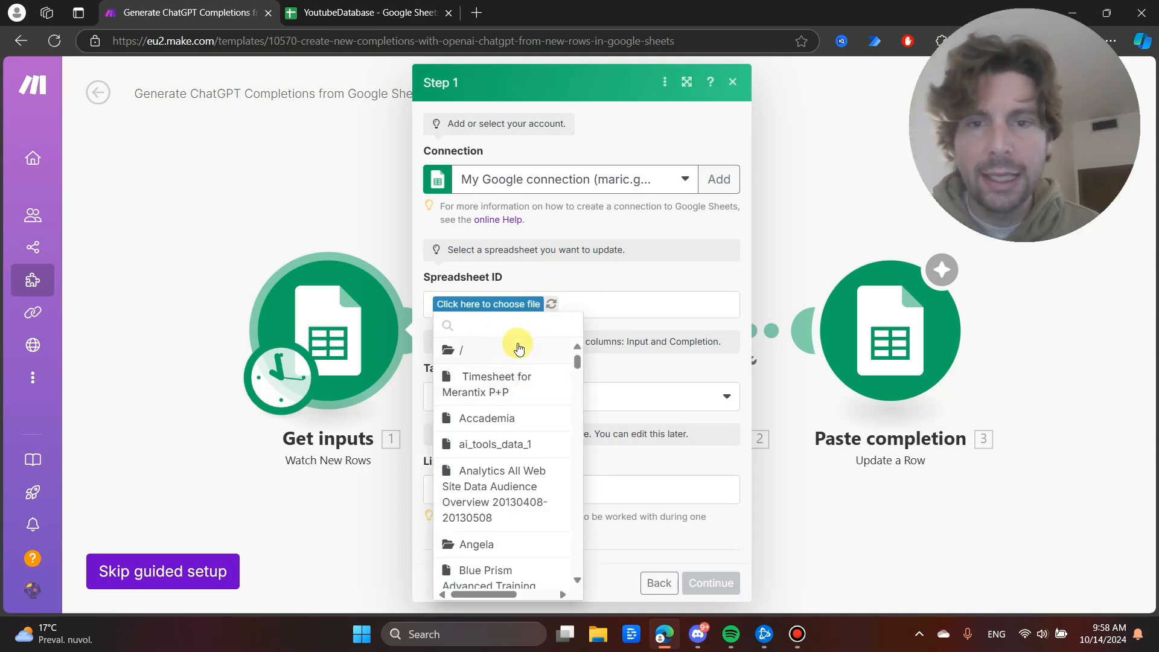
pyautogui.write('youtu')
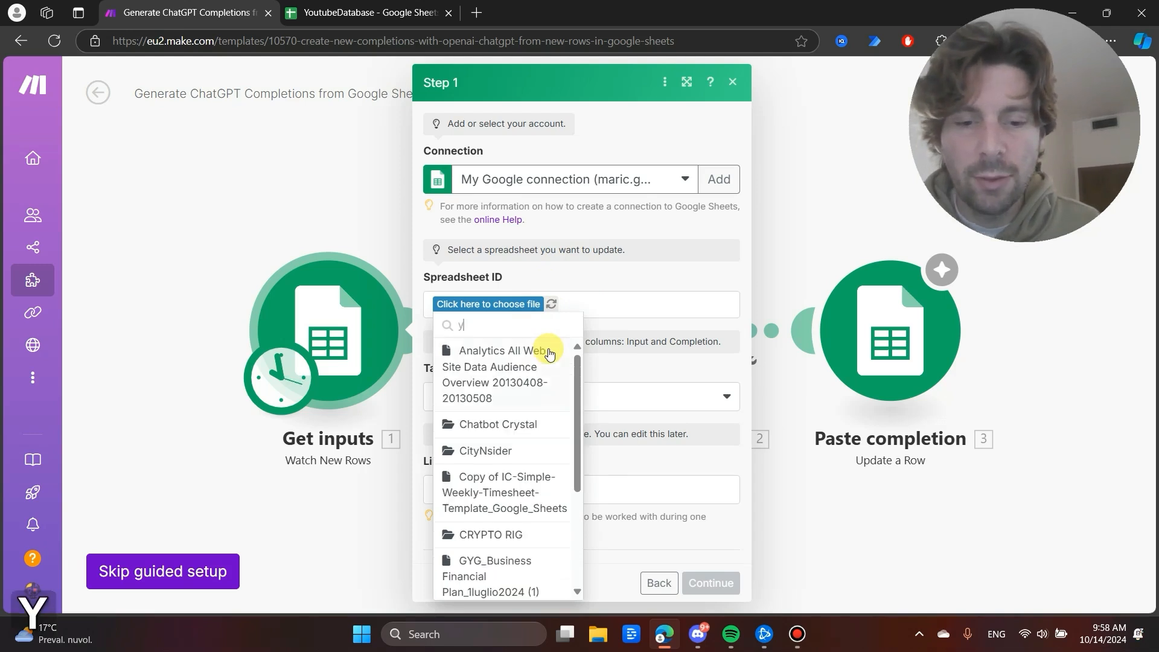
pyautogui.click(549, 351)
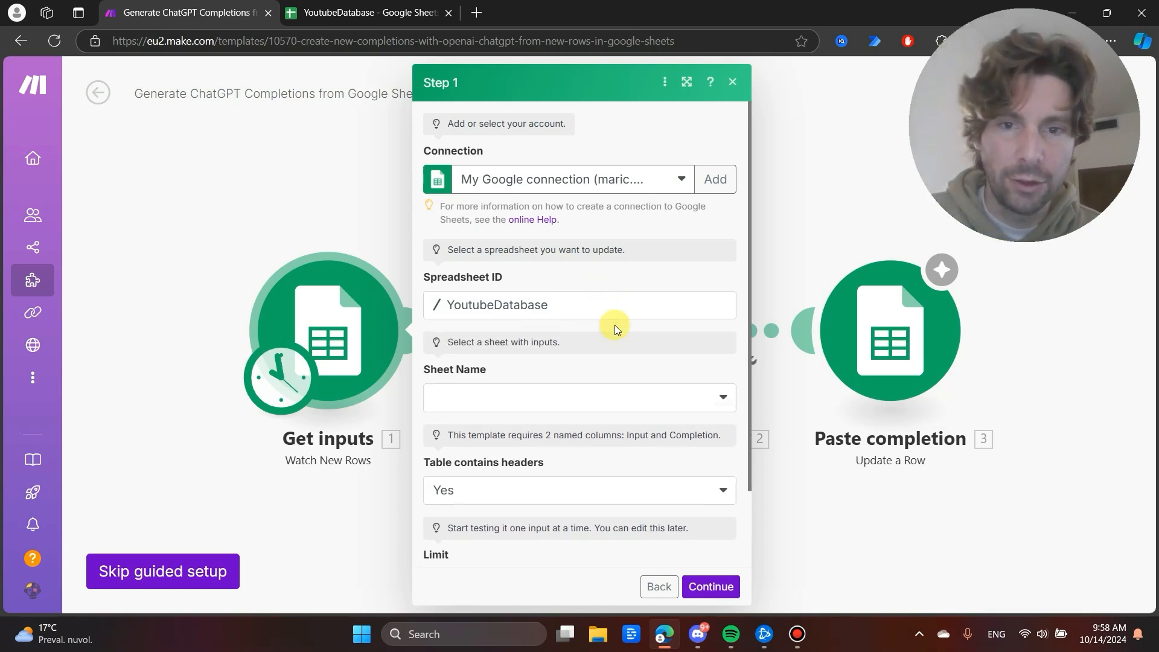
pyautogui.scroll(-2, 578, 374)
pyautogui.click(669, 320)
pyautogui.click(561, 349)
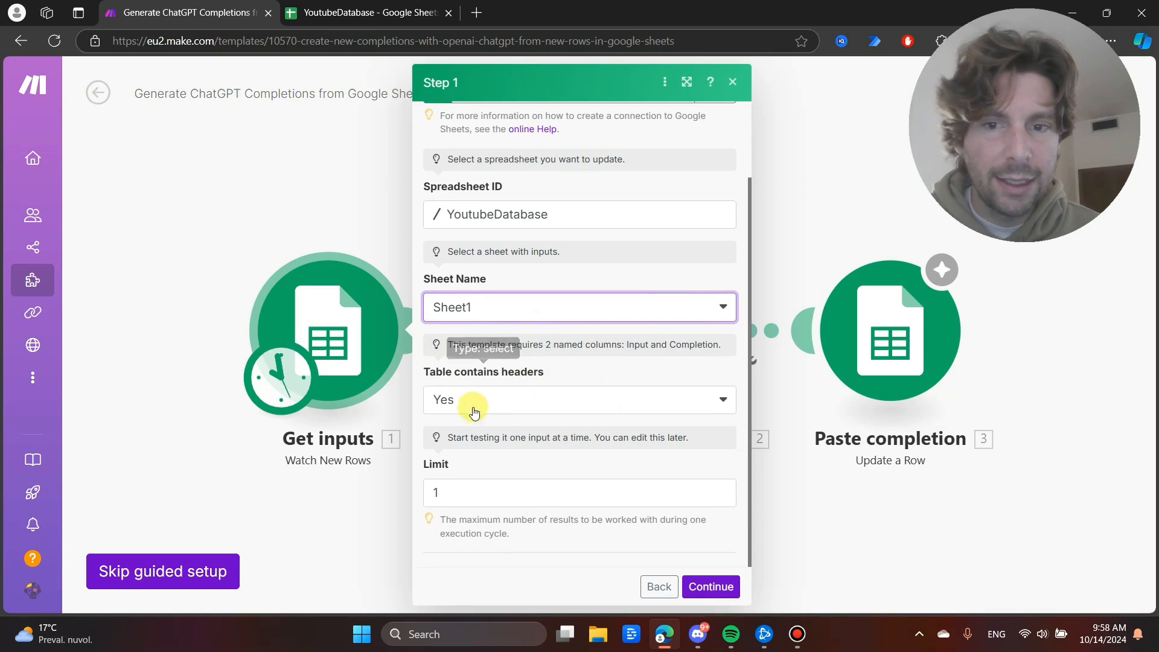
# - Set the Get inputs row limit to 5 and continue to the ChatGPT completion setup
pyautogui.click(466, 489)
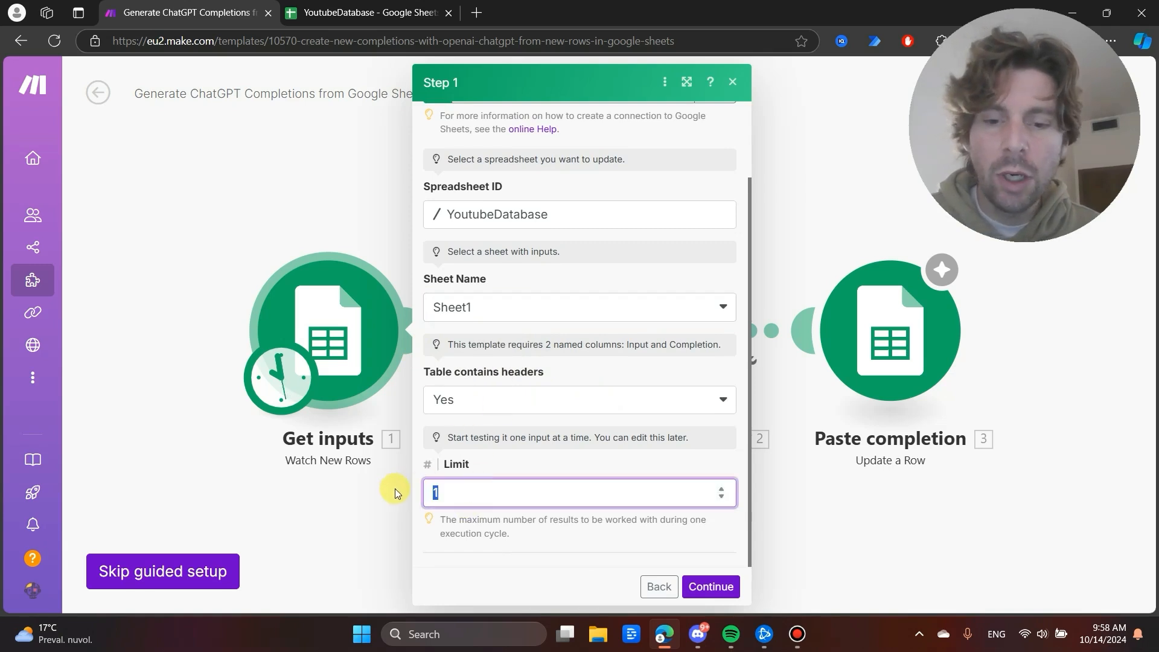
pyautogui.write('5')
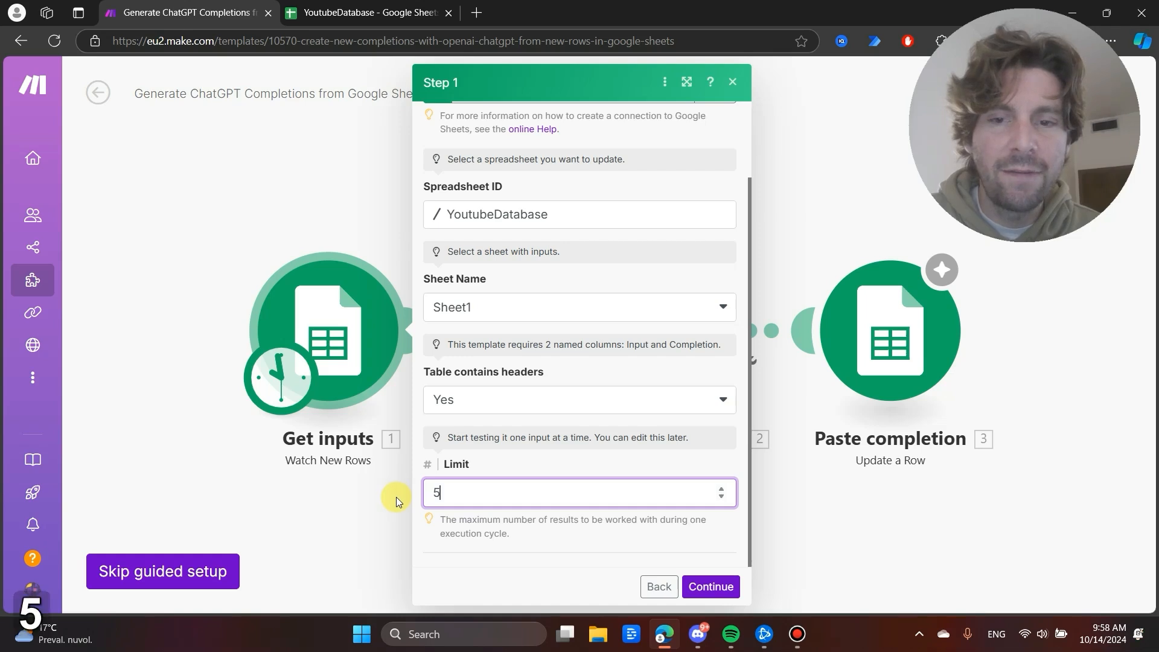
pyautogui.press('Return')
pyautogui.press('Return')
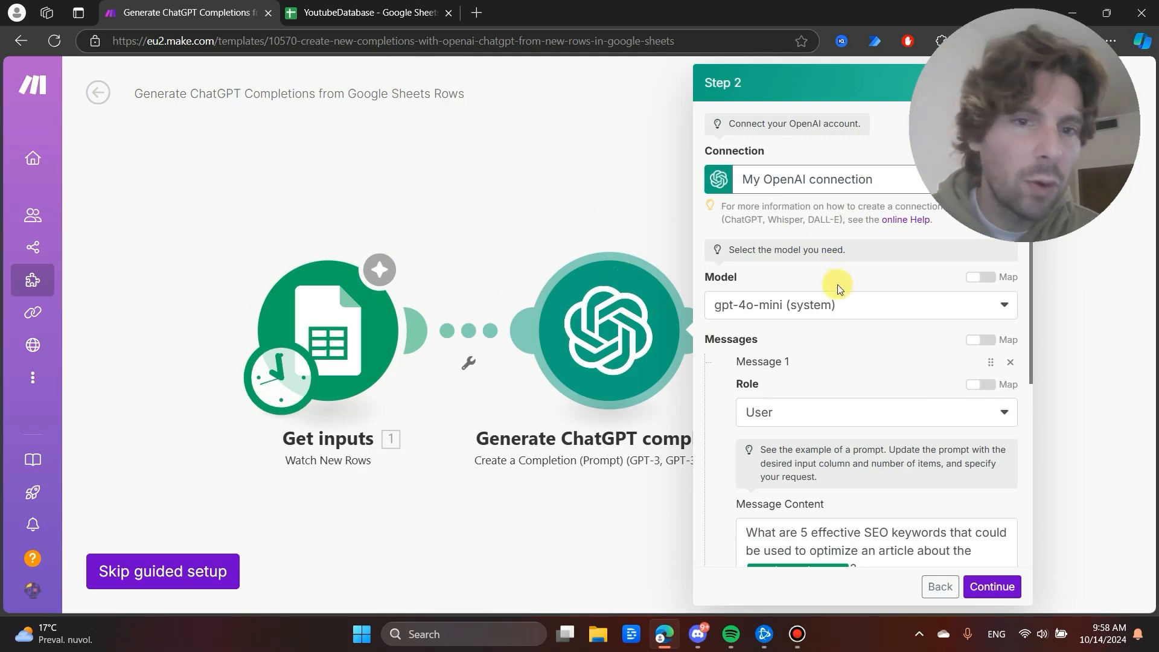
# - Look through the available OpenAI models and the role options for Message 1
pyautogui.click(854, 313)
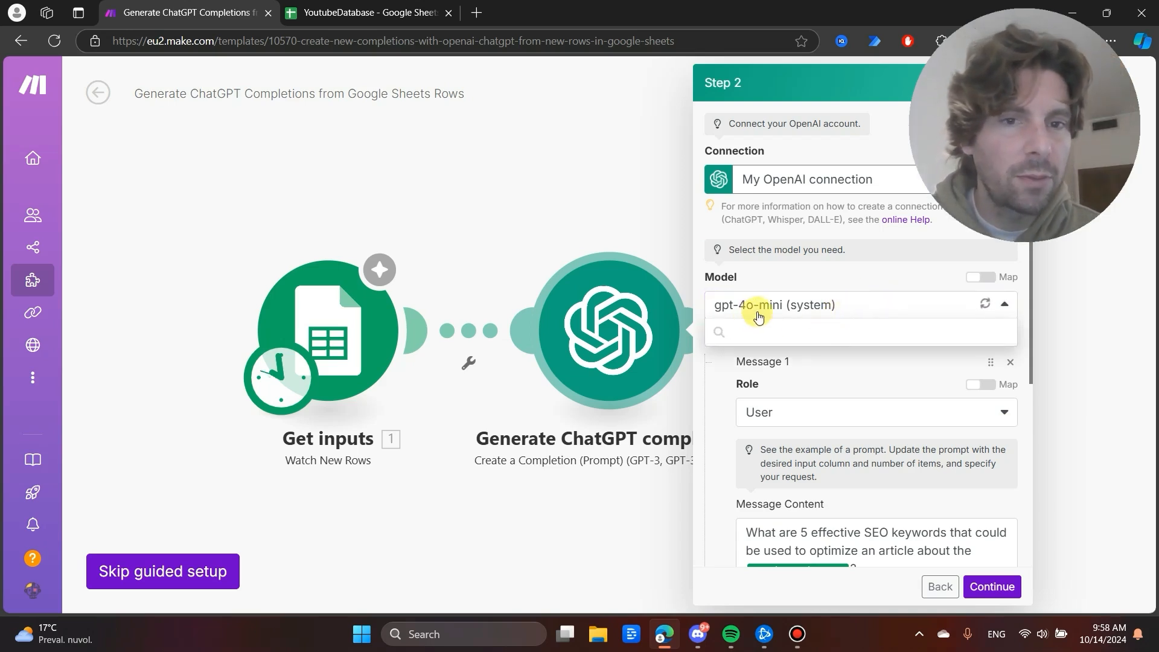
pyautogui.scroll(-5, 895, 440)
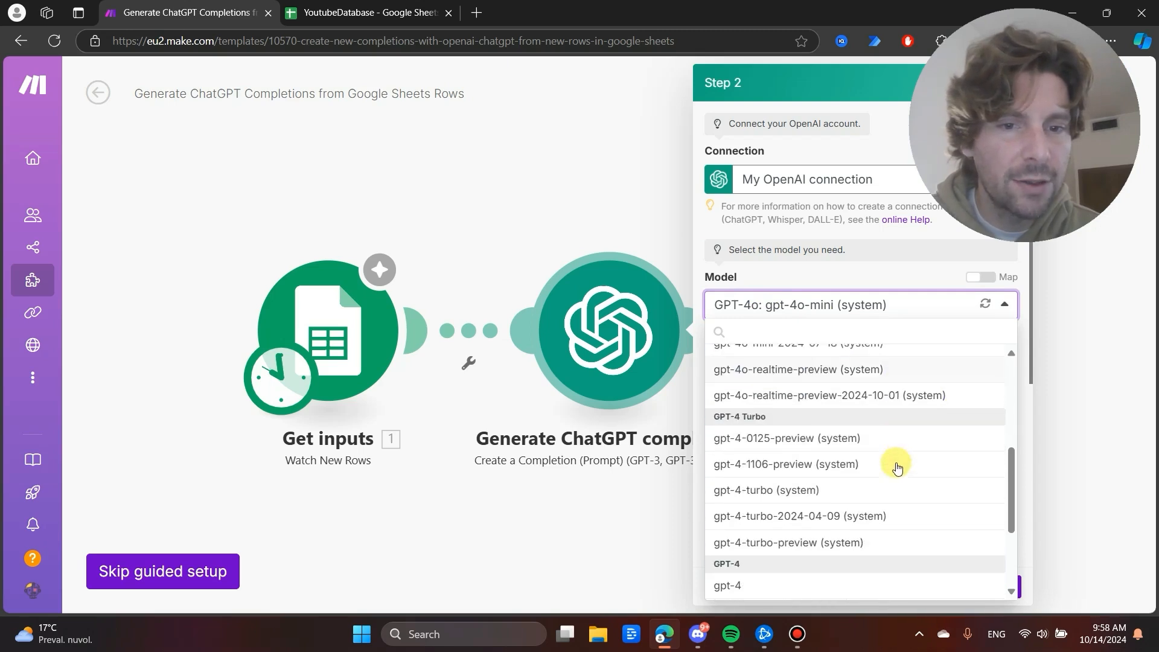
pyautogui.scroll(-1, 897, 468)
pyautogui.scroll(-2, 863, 513)
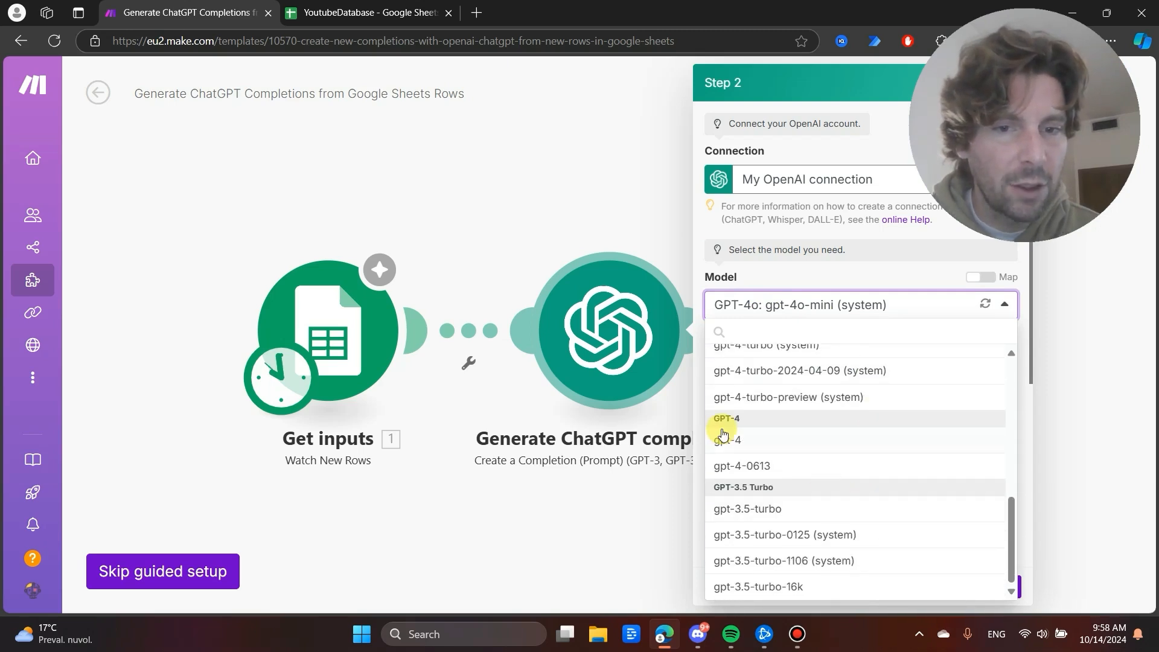
pyautogui.scroll(-2, 803, 392)
pyautogui.click(878, 343)
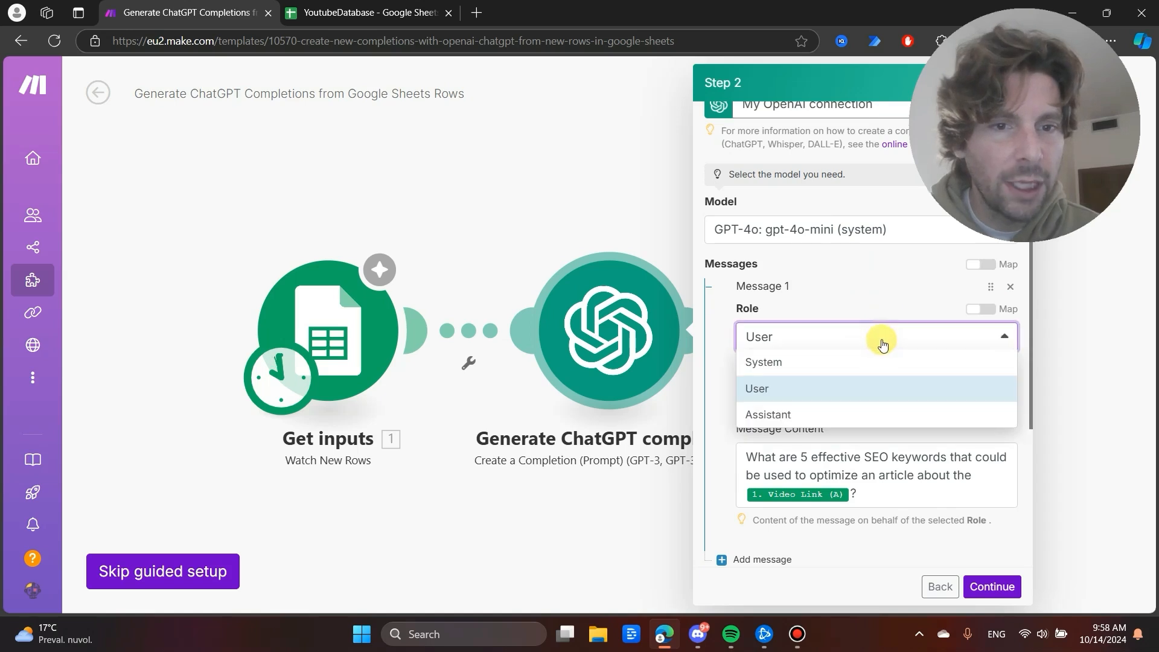
pyautogui.click(856, 287)
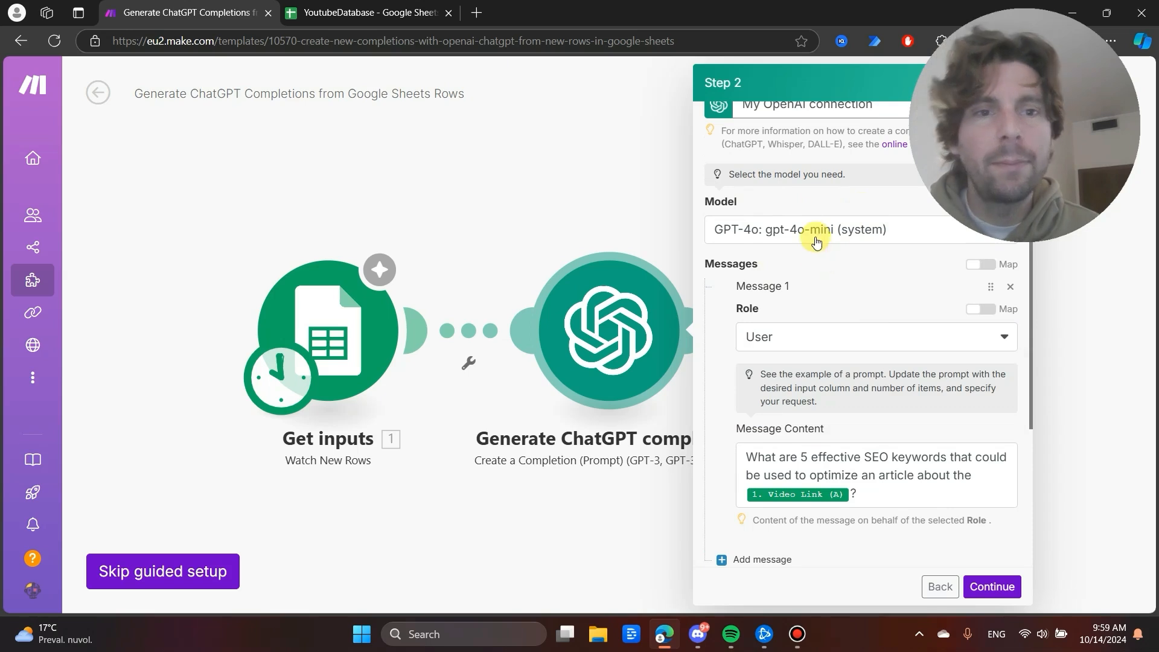
# - Replace Message 1's sample prompt text with "Write me a linkedin post based on the title of my video and the description. Here is the title:"
pyautogui.scroll(-2, 824, 275)
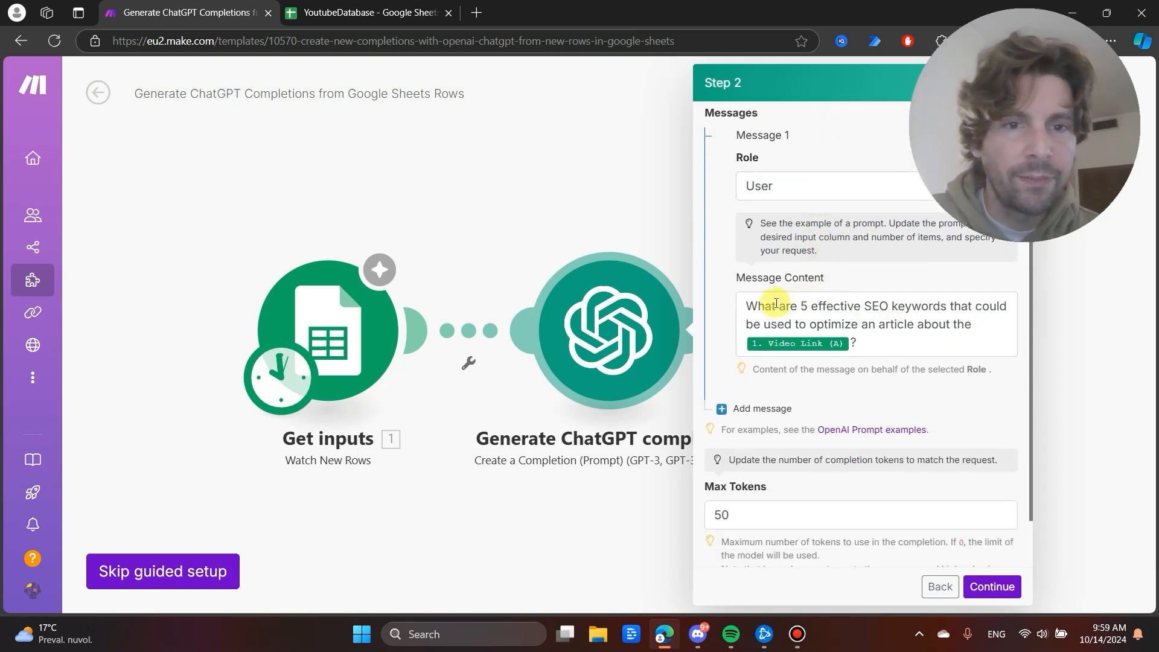
pyautogui.moveTo(750, 301); pyautogui.dragTo(998, 336)
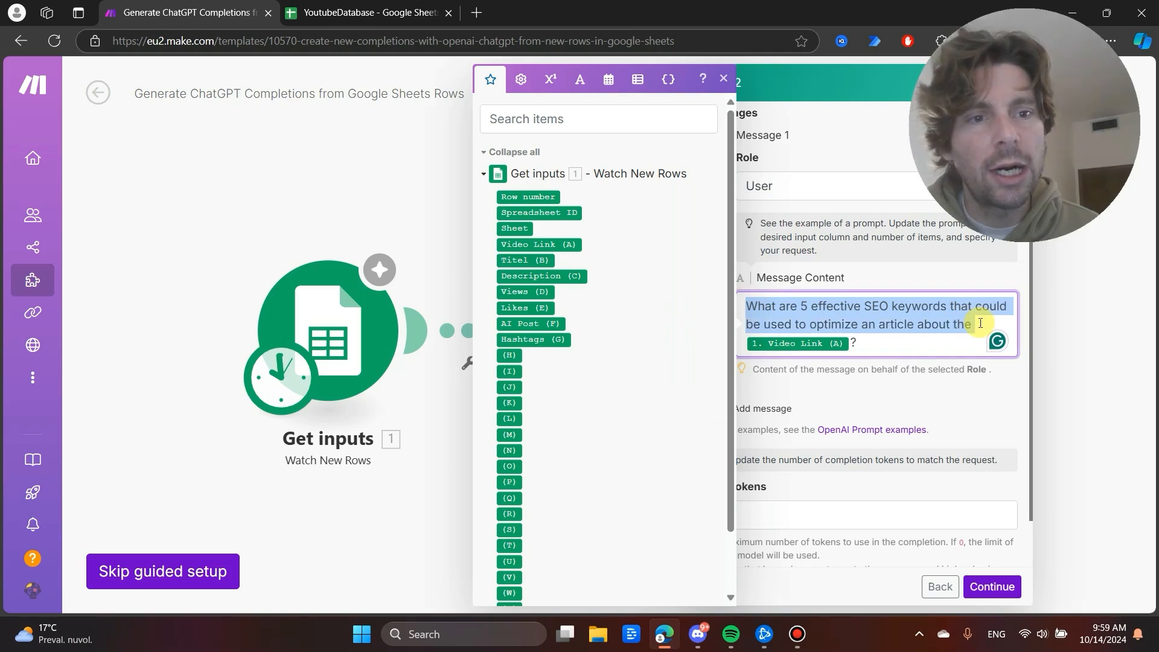
pyautogui.write('Write me a link')
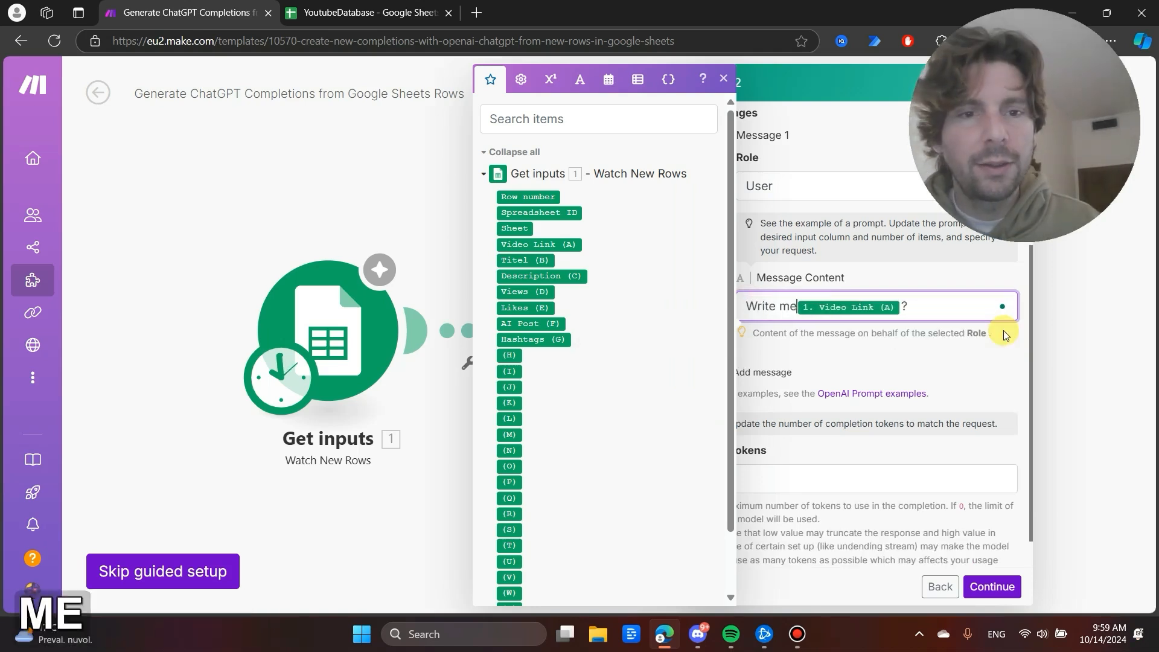
pyautogui.write('edin post bas')
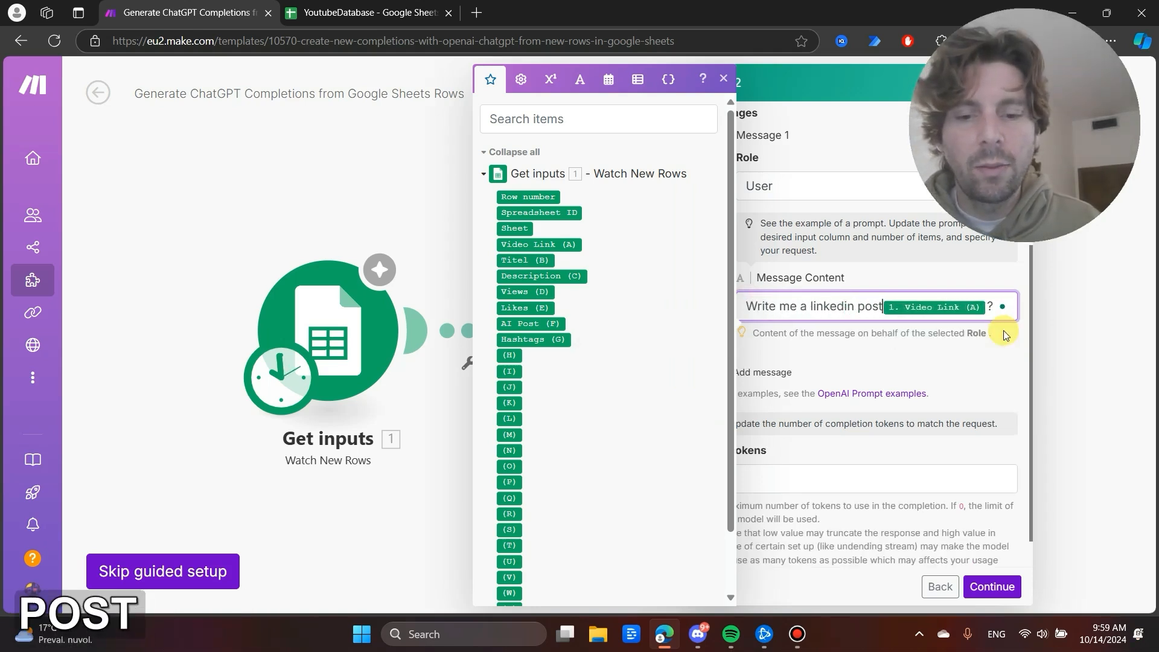
pyautogui.write('ed on the title')
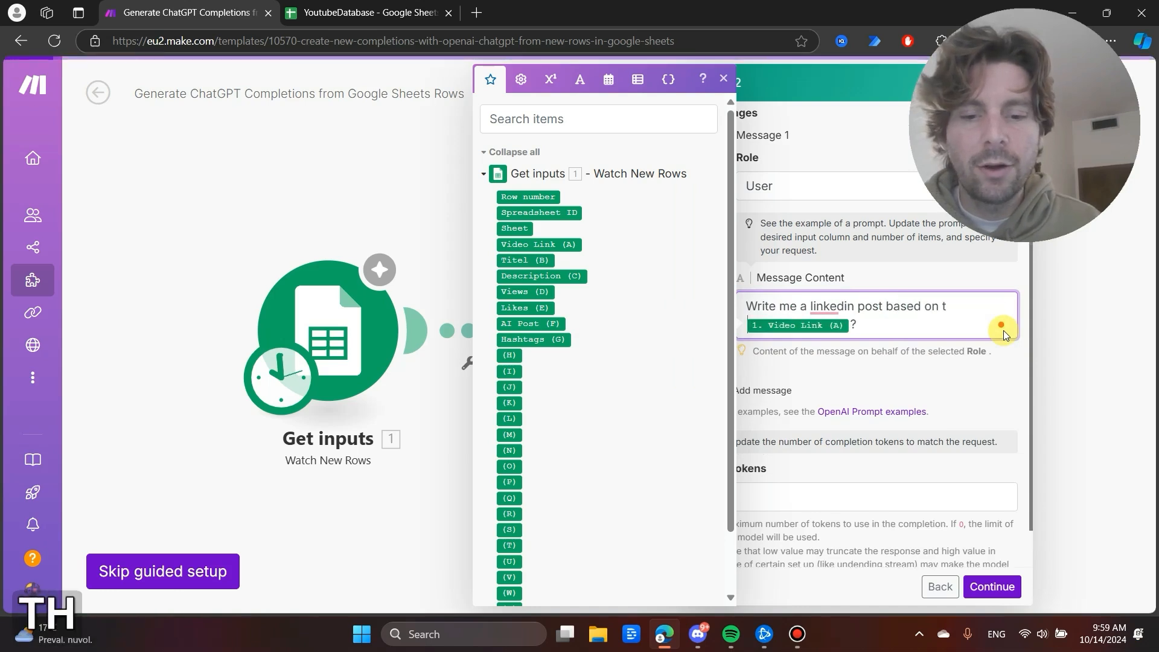
pyautogui.write(' of my vid')
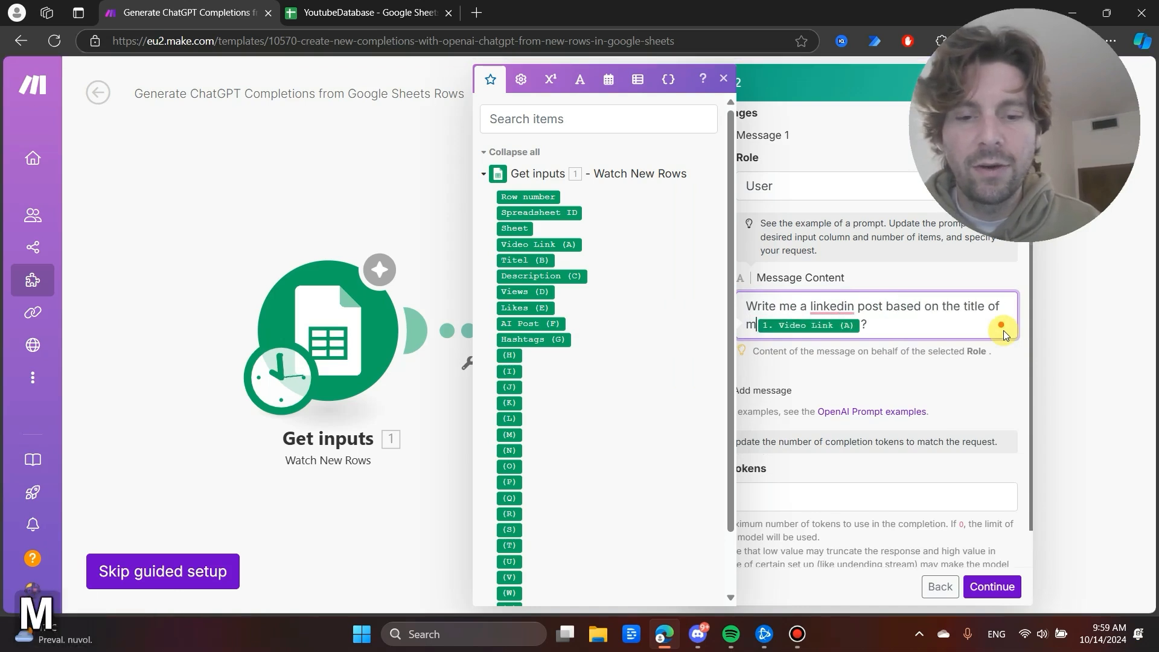
pyautogui.write('eo and the de')
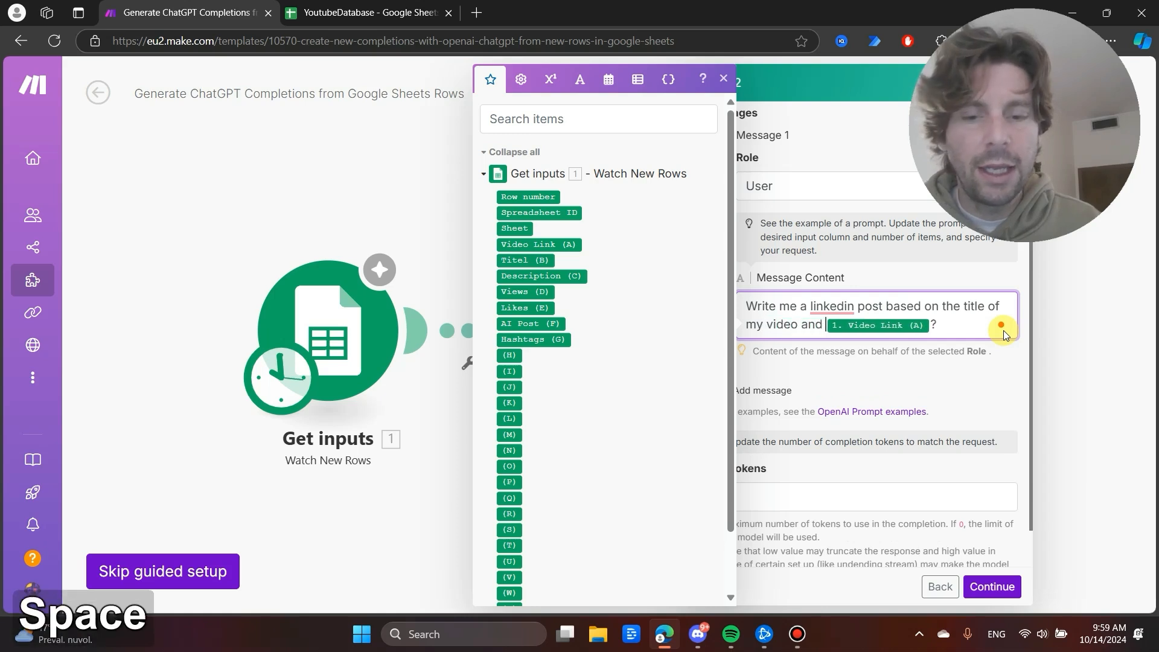
pyautogui.write('scription. Here is ')
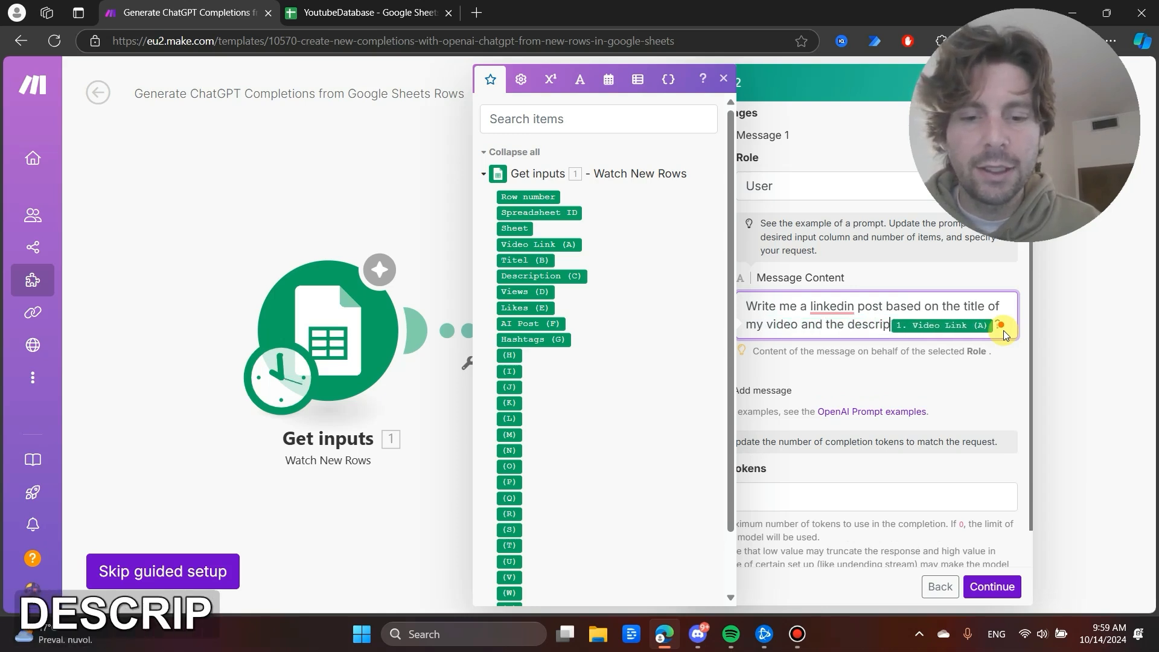
pyautogui.write('the title:')
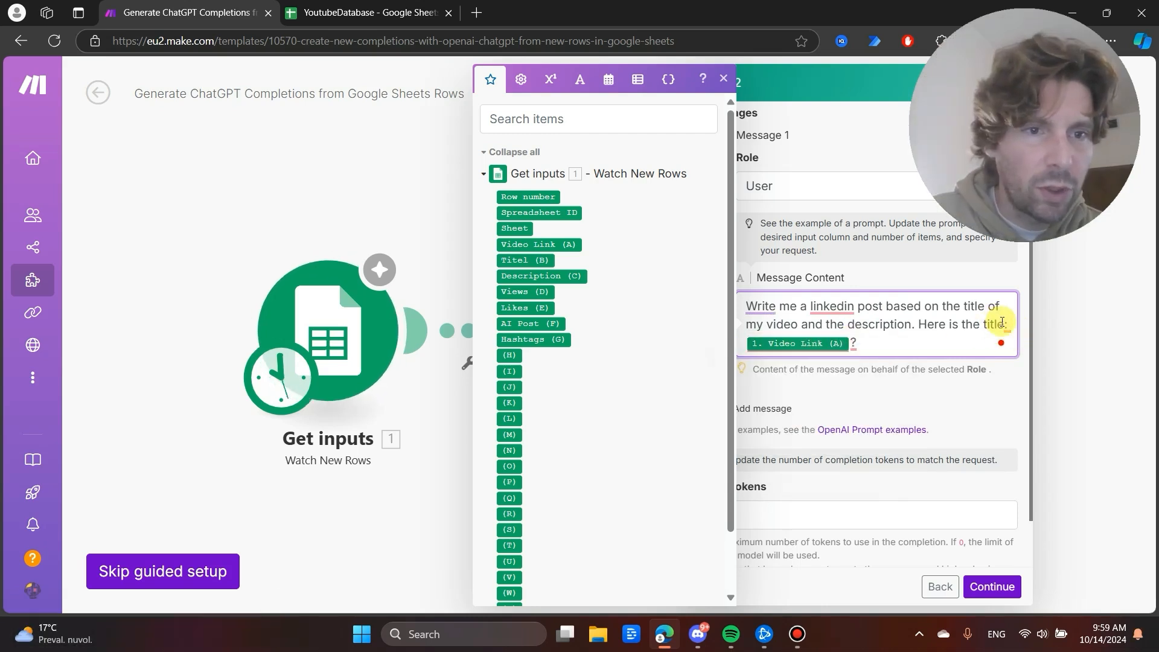
# - Insert the Titel (B) field after the title text, followed by "here is the description:" and the Description (C) field
pyautogui.click(1007, 325)
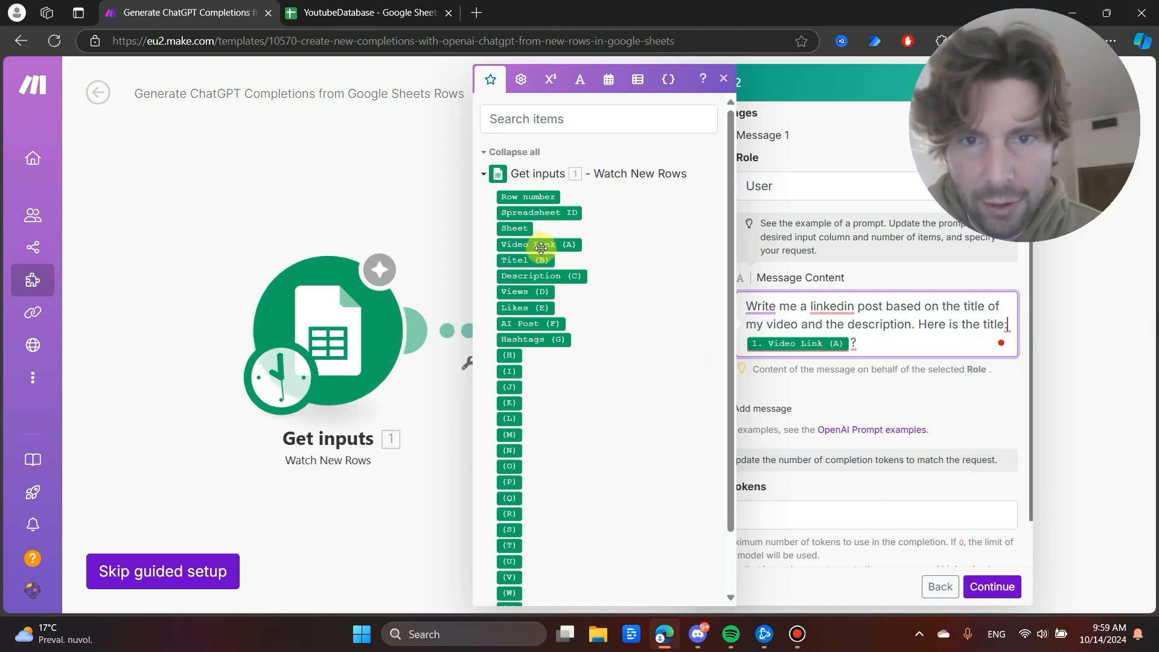
pyautogui.moveTo(520, 260); pyautogui.dragTo(1009, 332)
pyautogui.moveTo(1009, 332); pyautogui.dragTo(1007, 329)
pyautogui.write('here is the descripton')
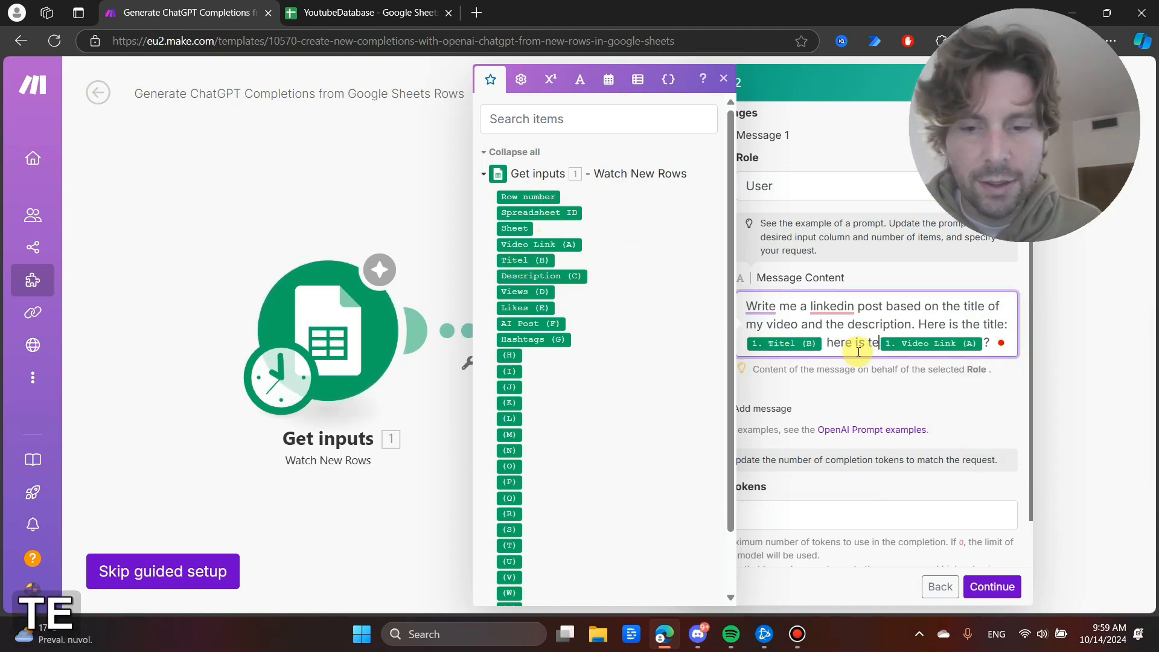
# - Add "and here is the video link" with the Video Link (A) field to the prompt, and correct "linkedin" to "LinkedIn"
pyautogui.write('here i')
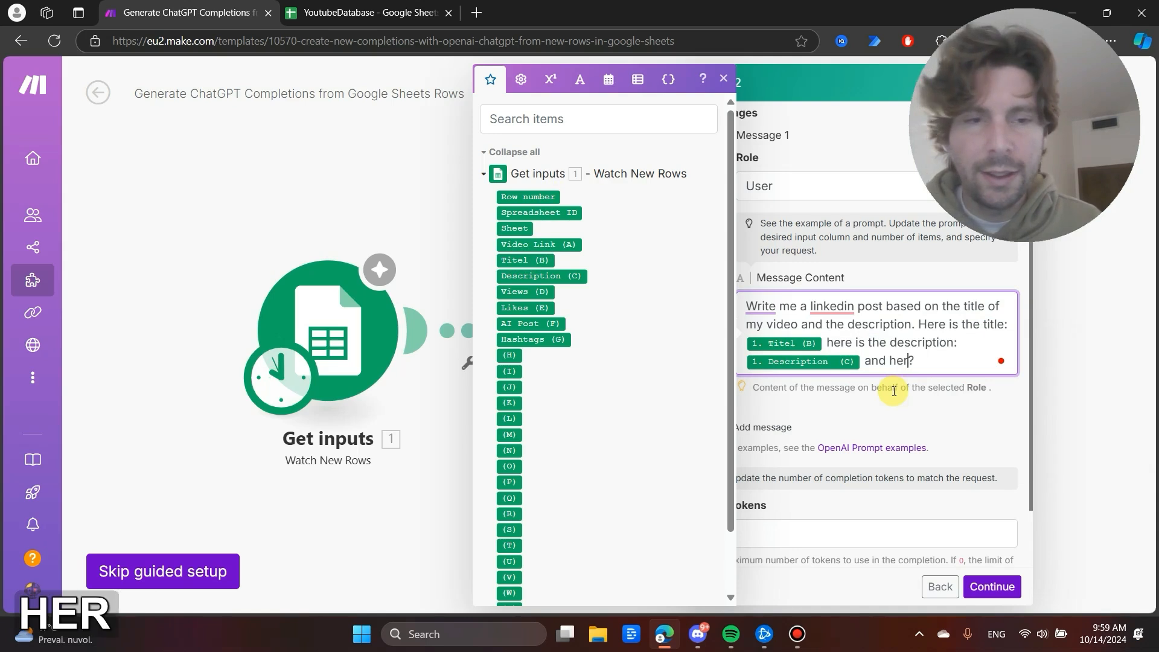
pyautogui.write('s the video l')
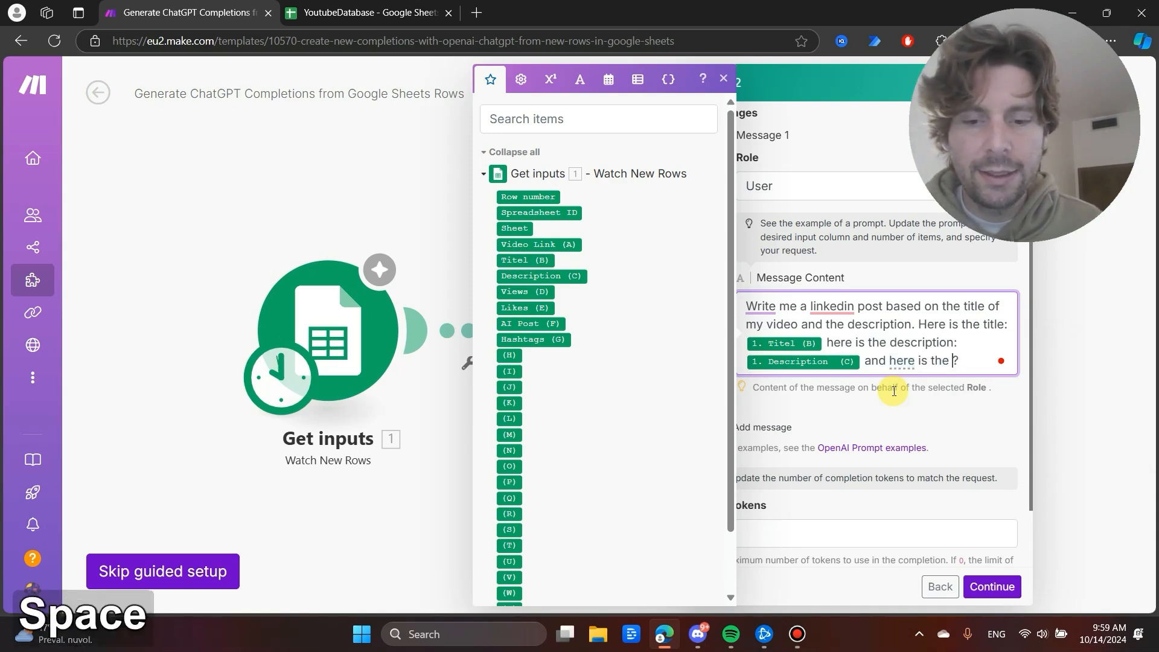
pyautogui.write('ink')
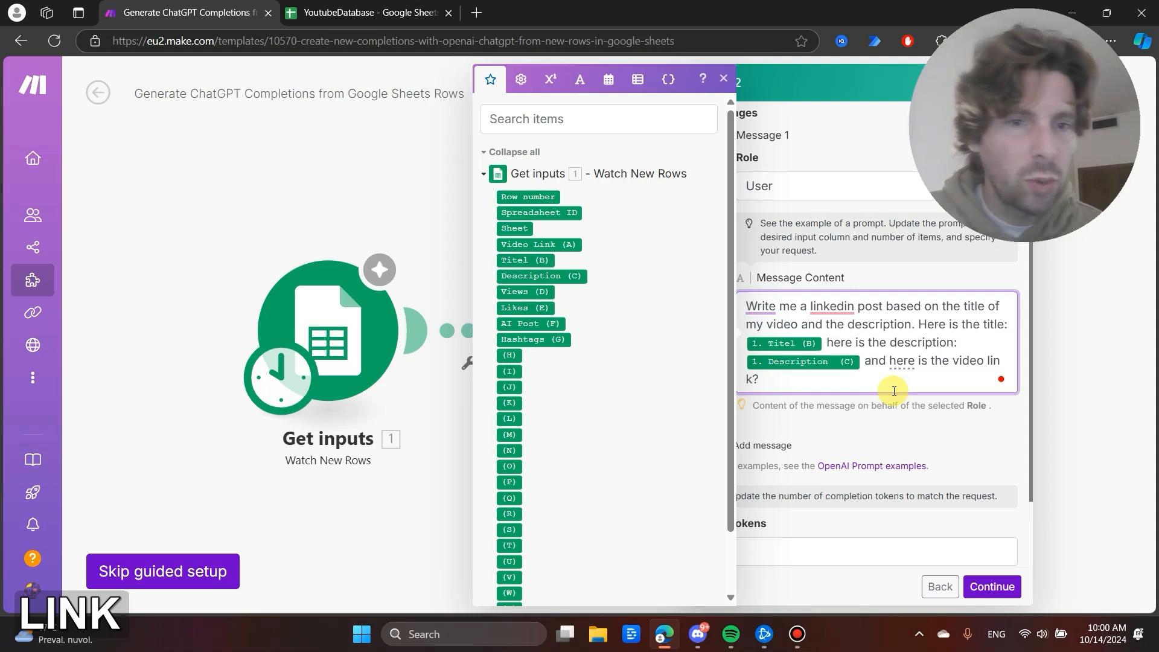
pyautogui.click(536, 244)
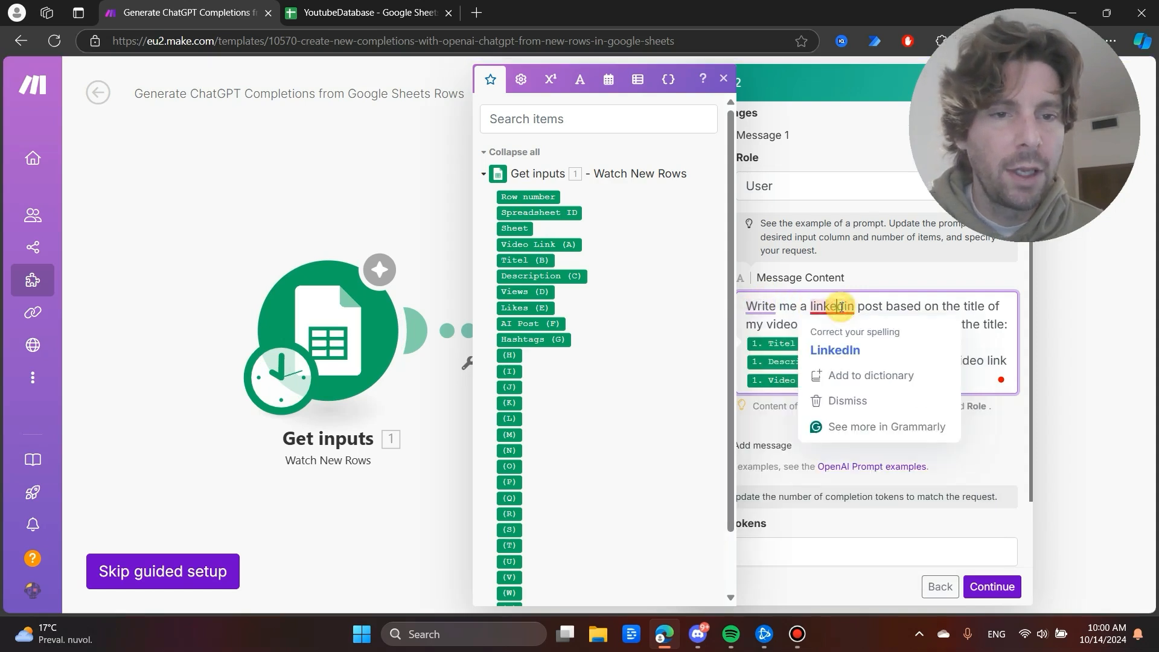
pyautogui.click(835, 350)
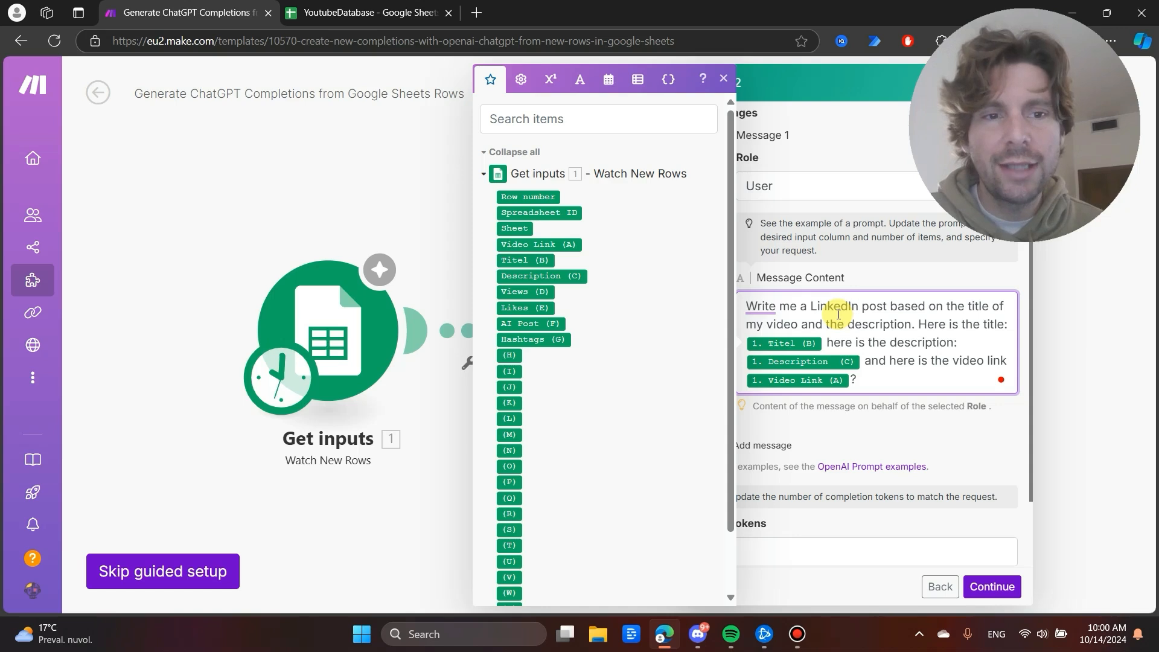
pyautogui.click(894, 322)
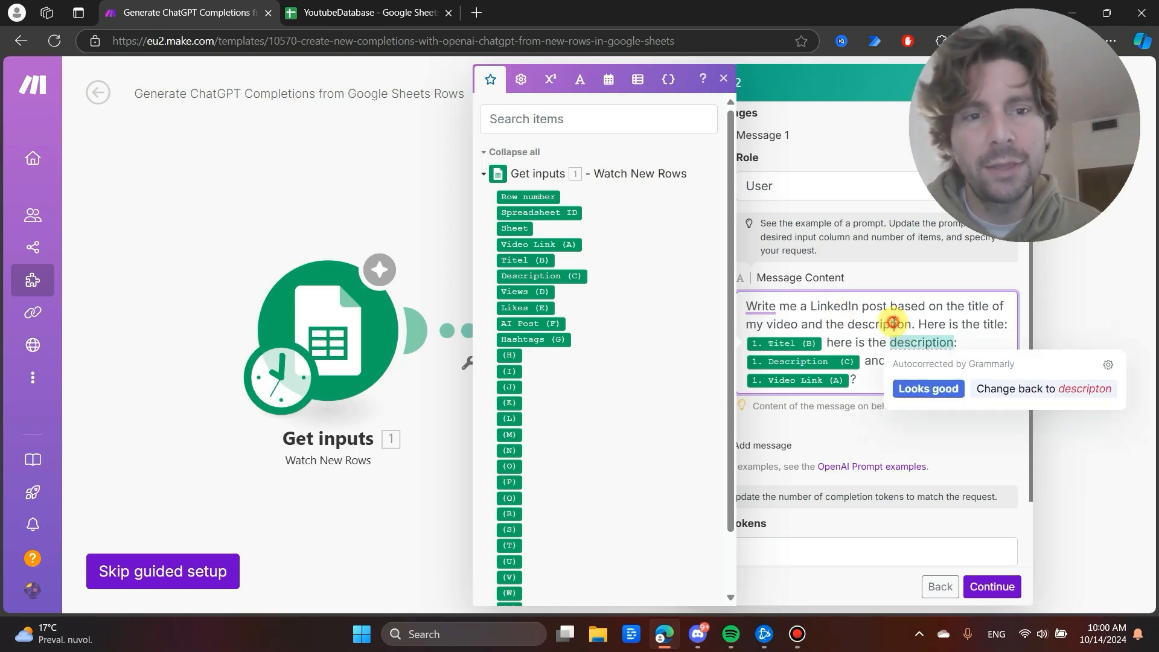
# - Set the ChatGPT completion's Max Tokens to 1500 and continue to the Paste completion setup
pyautogui.scroll(-1, 842, 324)
pyautogui.scroll(-1, 842, 324)
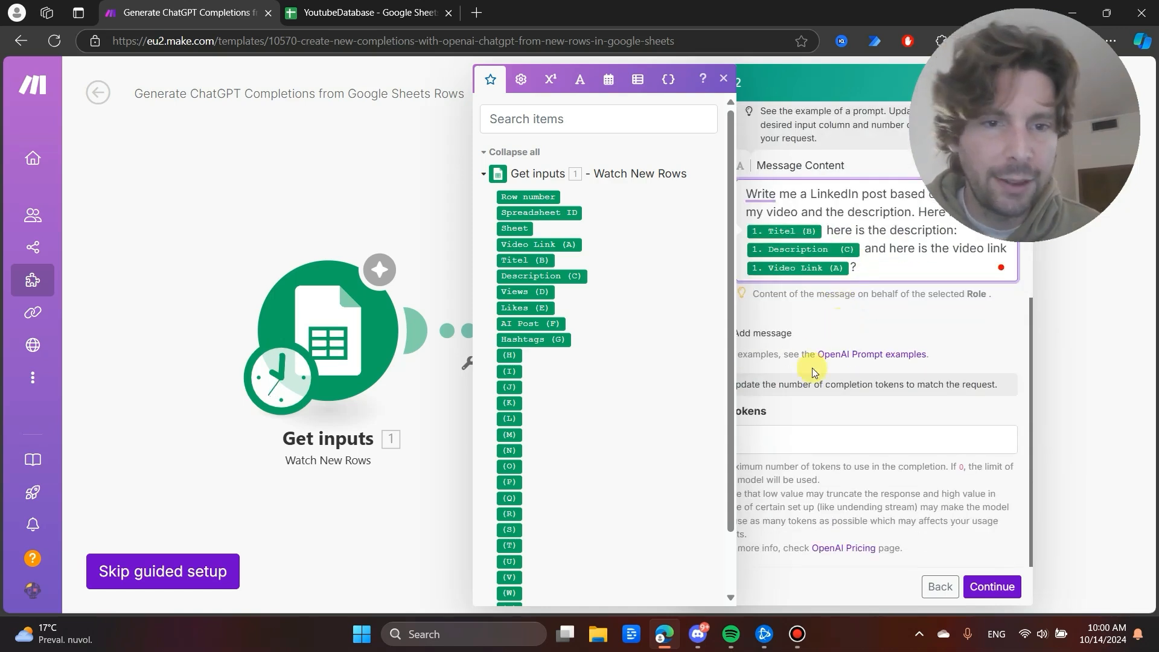
pyautogui.click(723, 78)
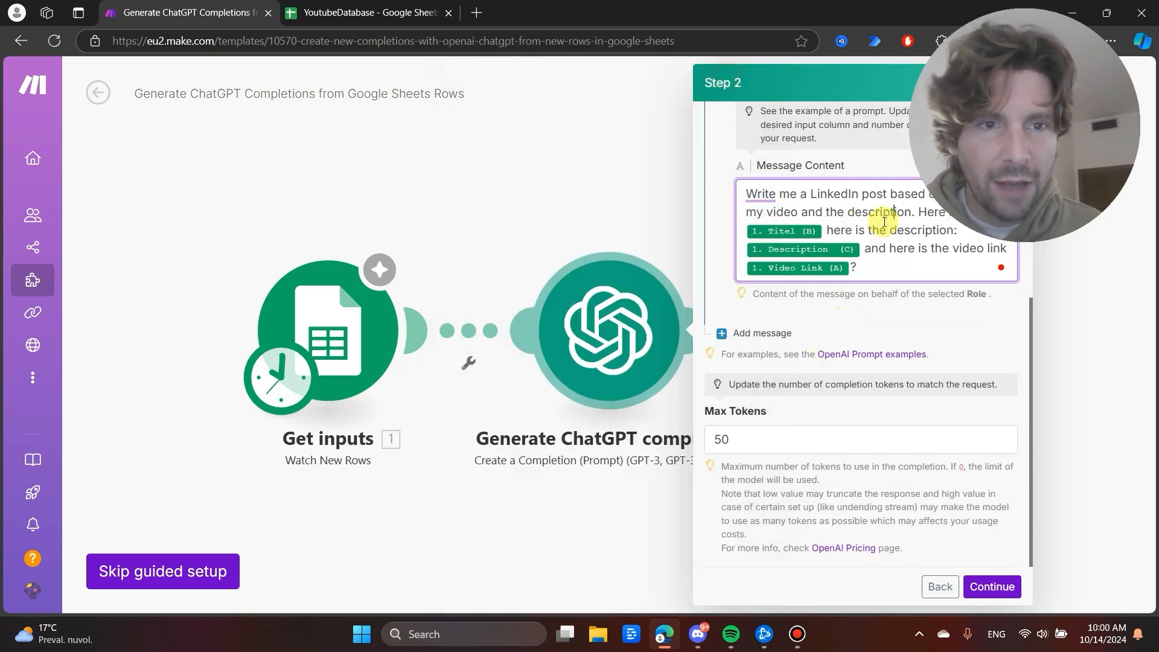
pyautogui.click(717, 441)
pyautogui.write('1500')
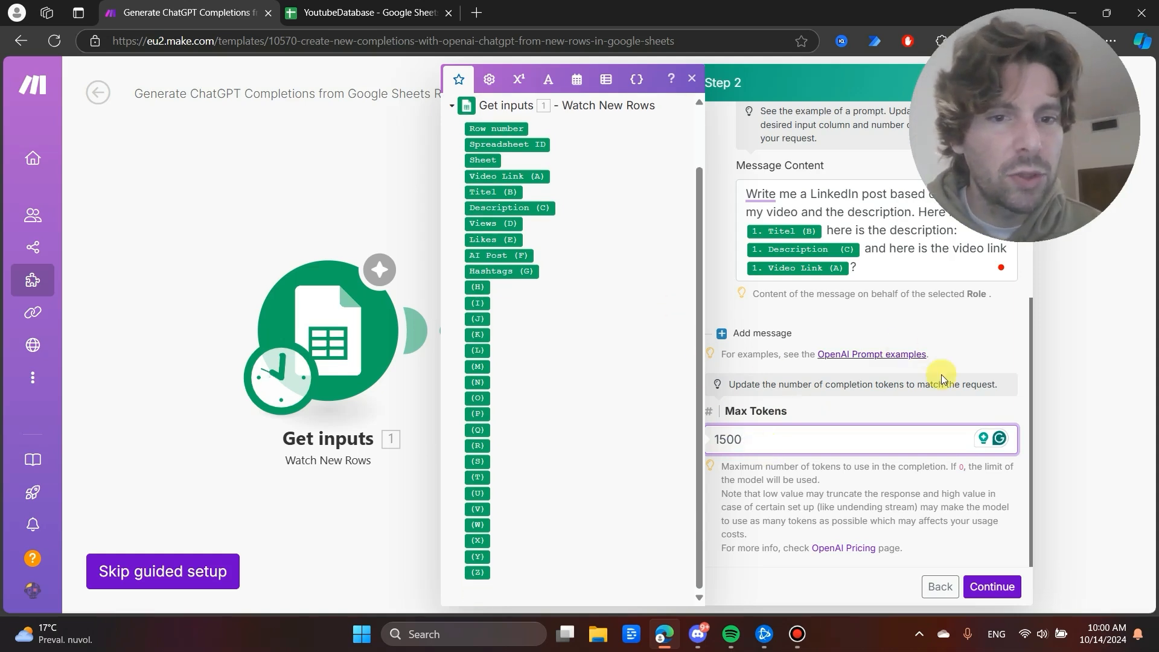
pyautogui.click(991, 586)
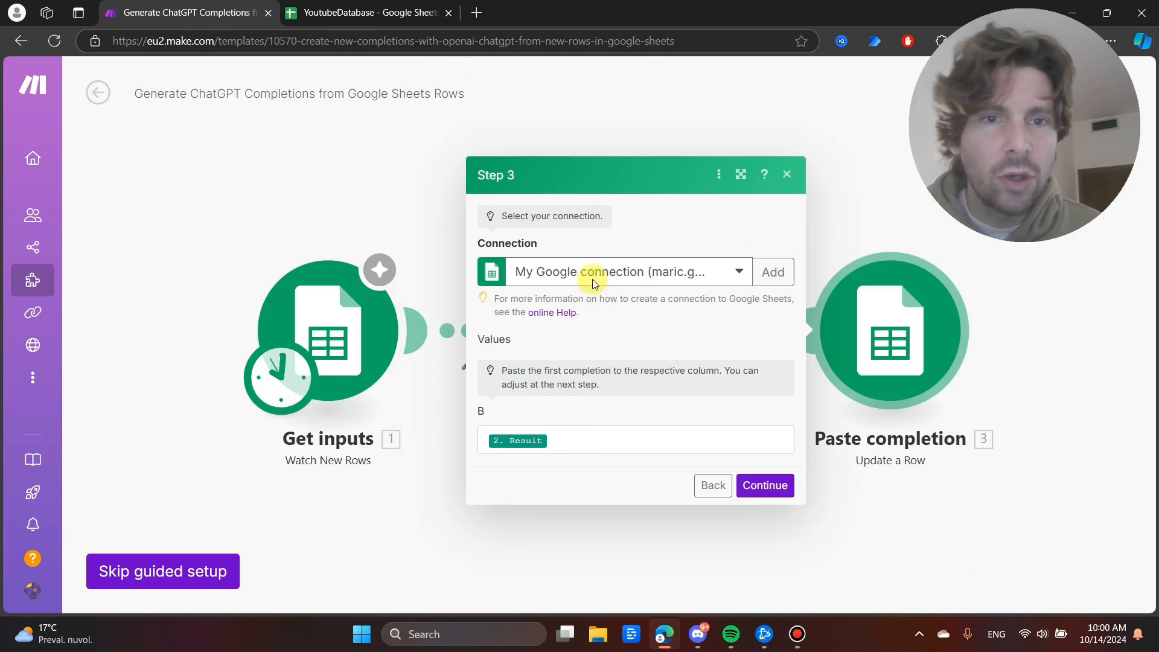
# - Try to clear the Result mapping from column B in the Paste completion setup, and continue to the scenario editor
pyautogui.click(575, 437)
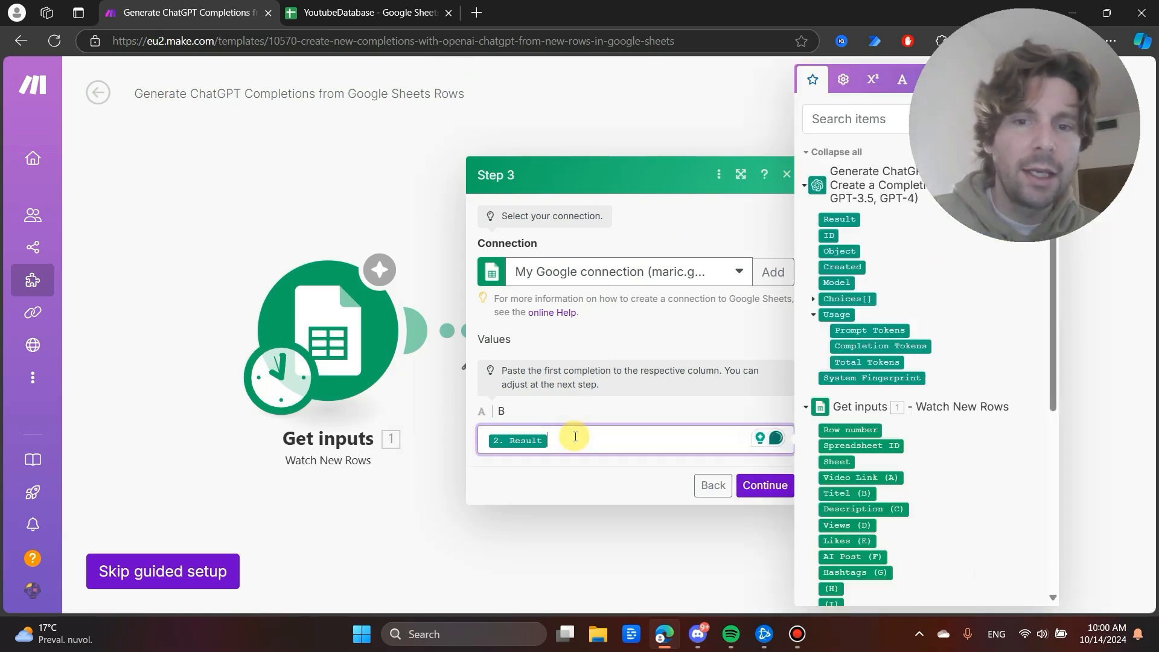
pyautogui.click(581, 404)
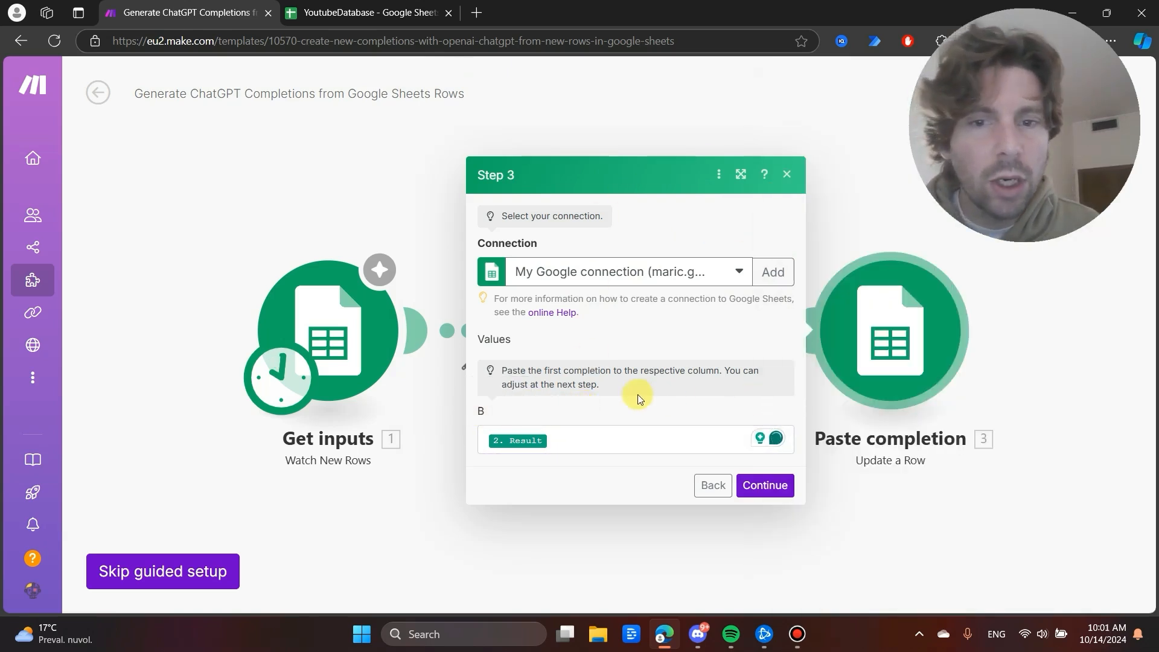
pyautogui.click(566, 436)
pyautogui.press('BackSpace')
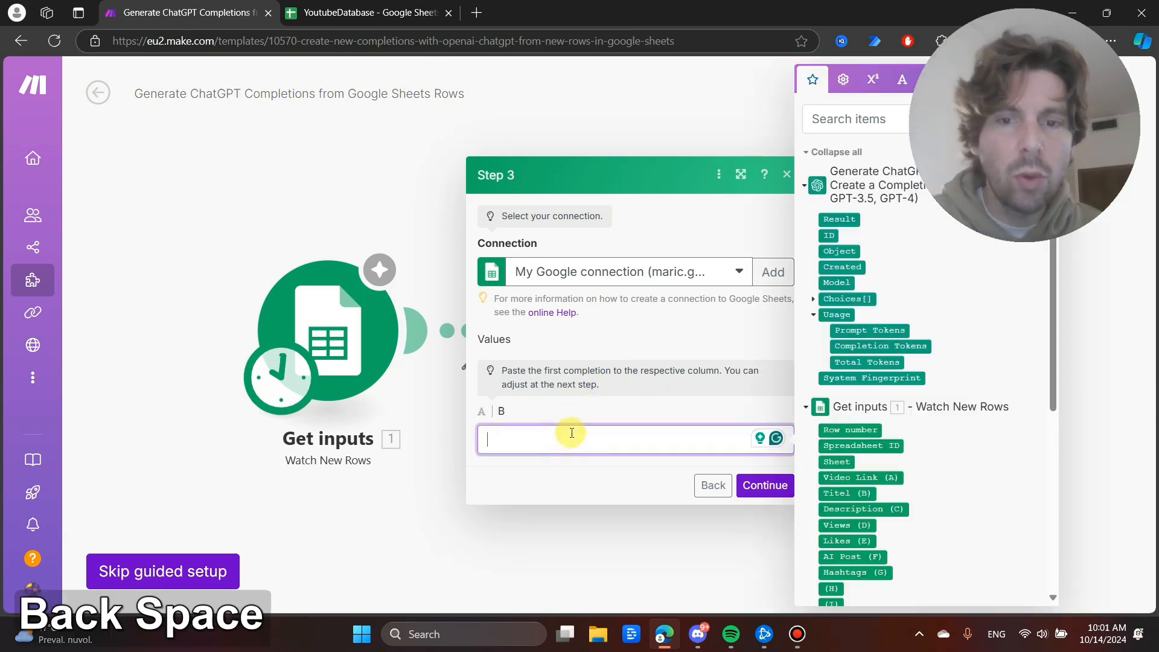
pyautogui.click(694, 341)
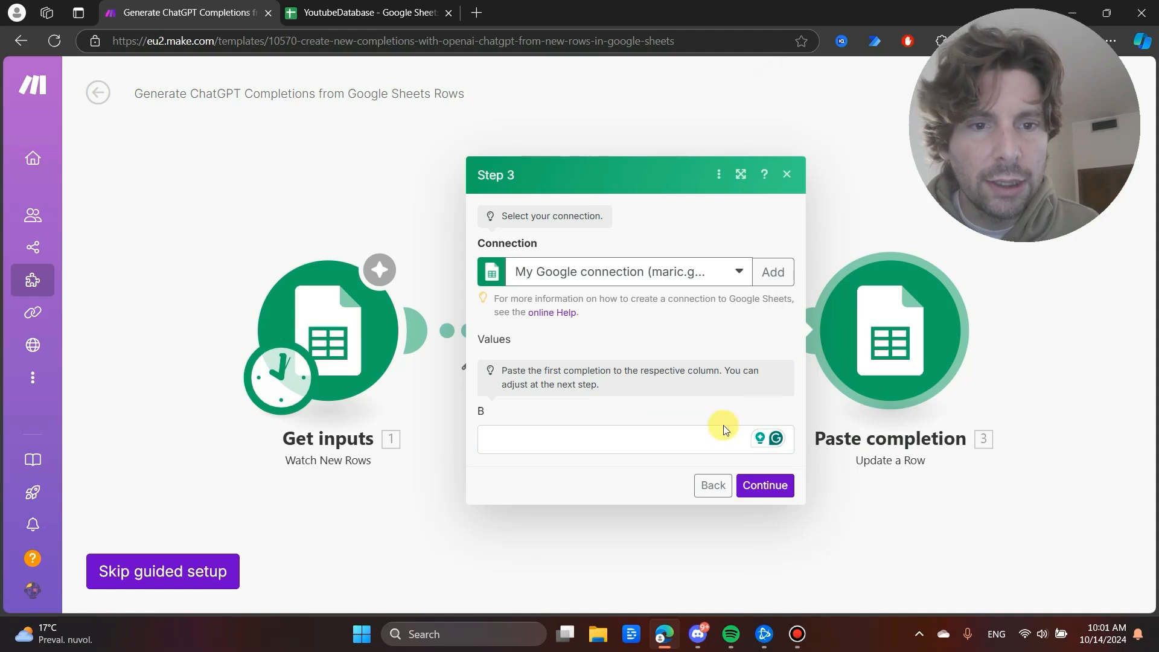
pyautogui.click(708, 438)
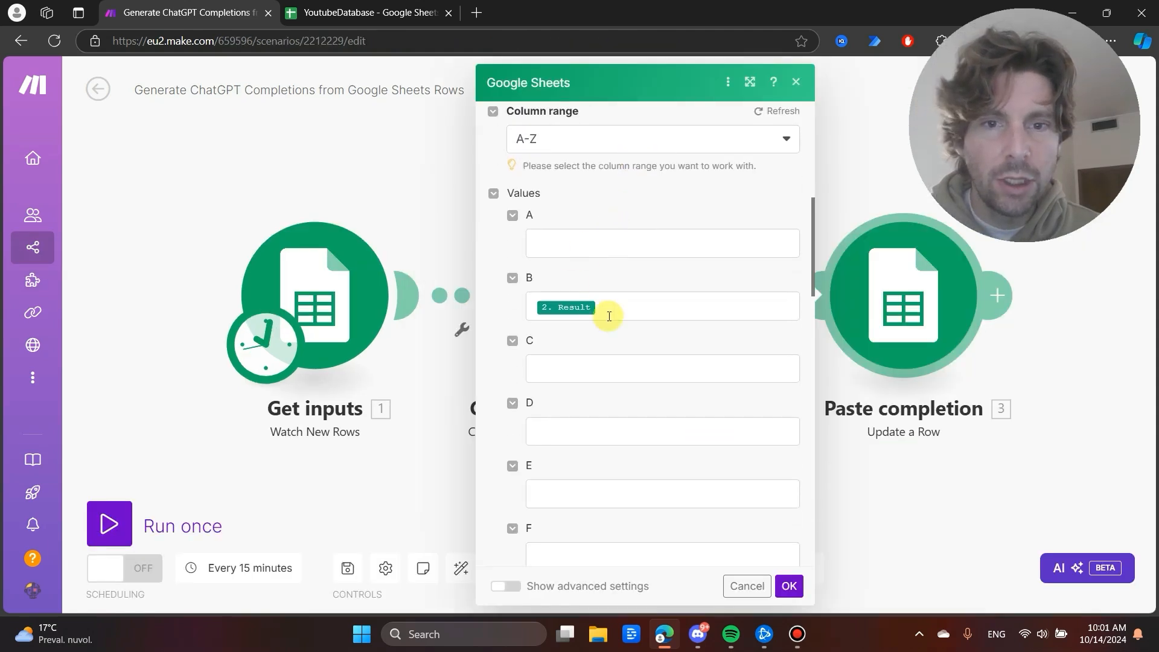
# - Remove Result from column B of the Paste completion module, map it to column F instead, and save the module
pyautogui.press('BackSpace')
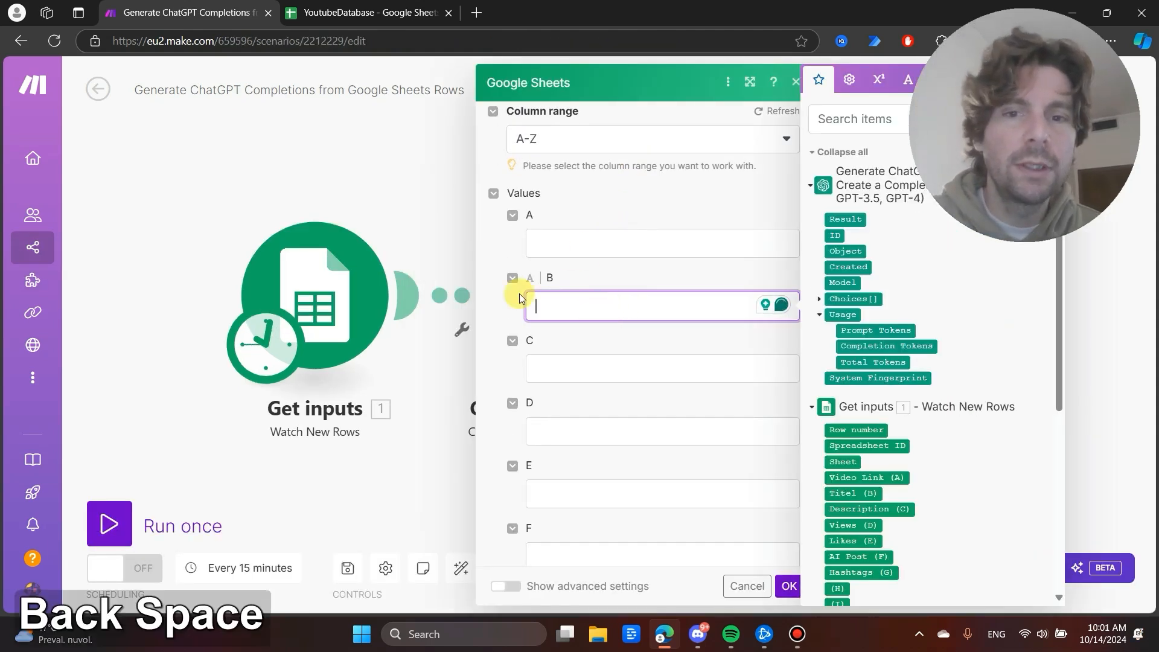
pyautogui.scroll(-4, 585, 337)
pyautogui.click(571, 334)
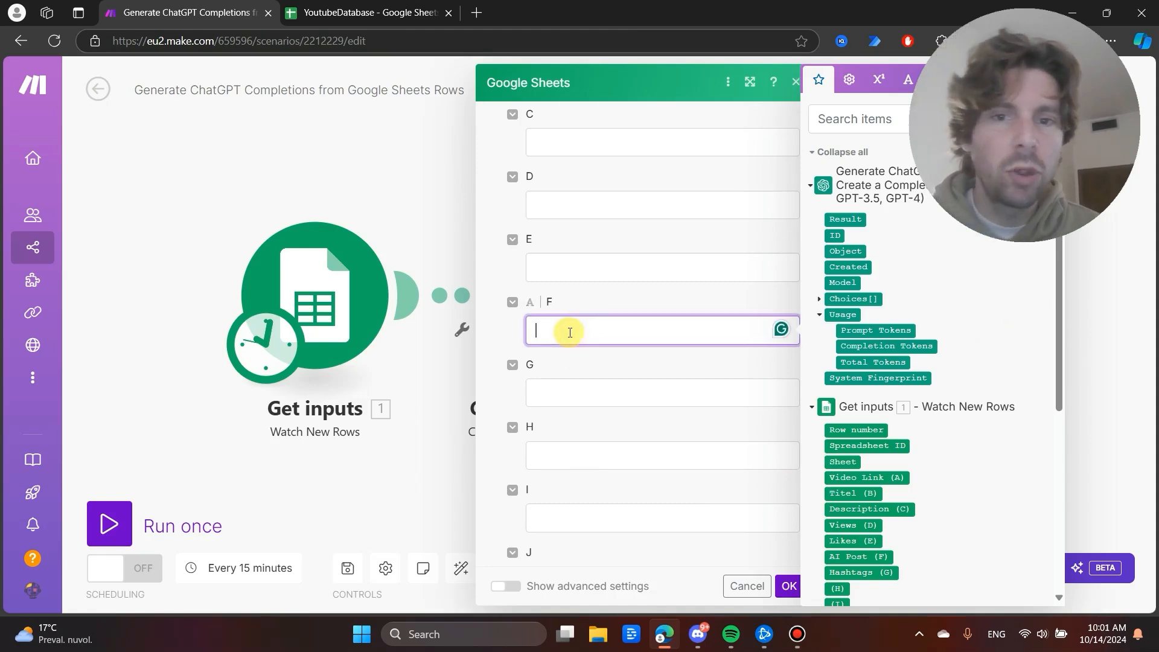
pyautogui.click(843, 220)
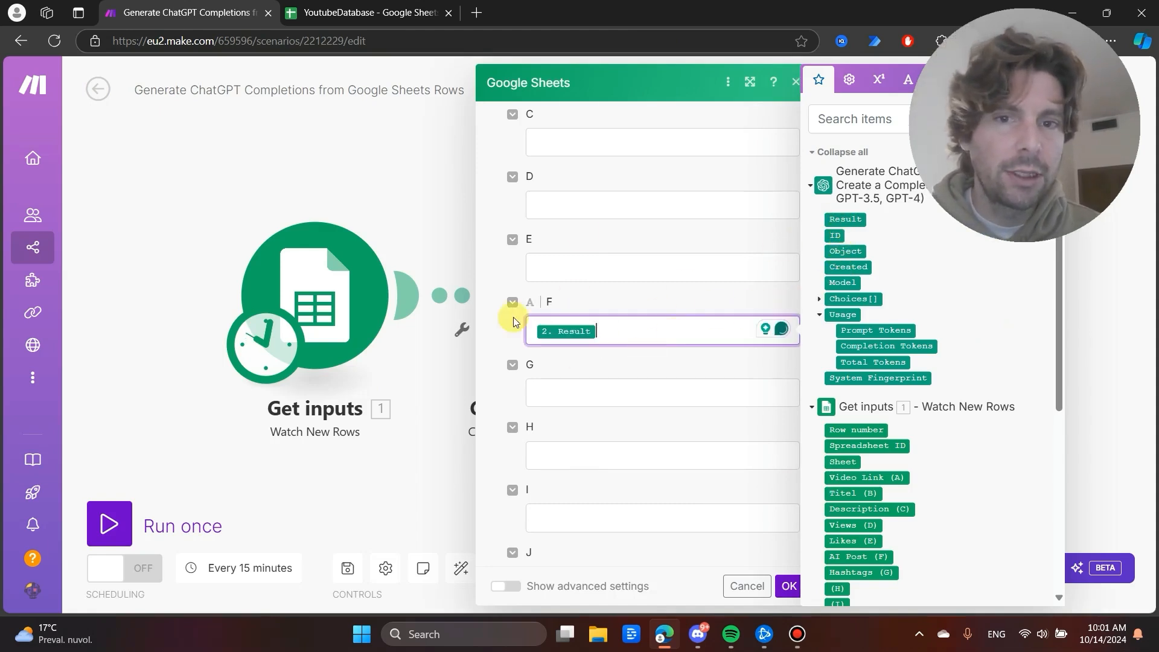
pyautogui.scroll(4, 560, 293)
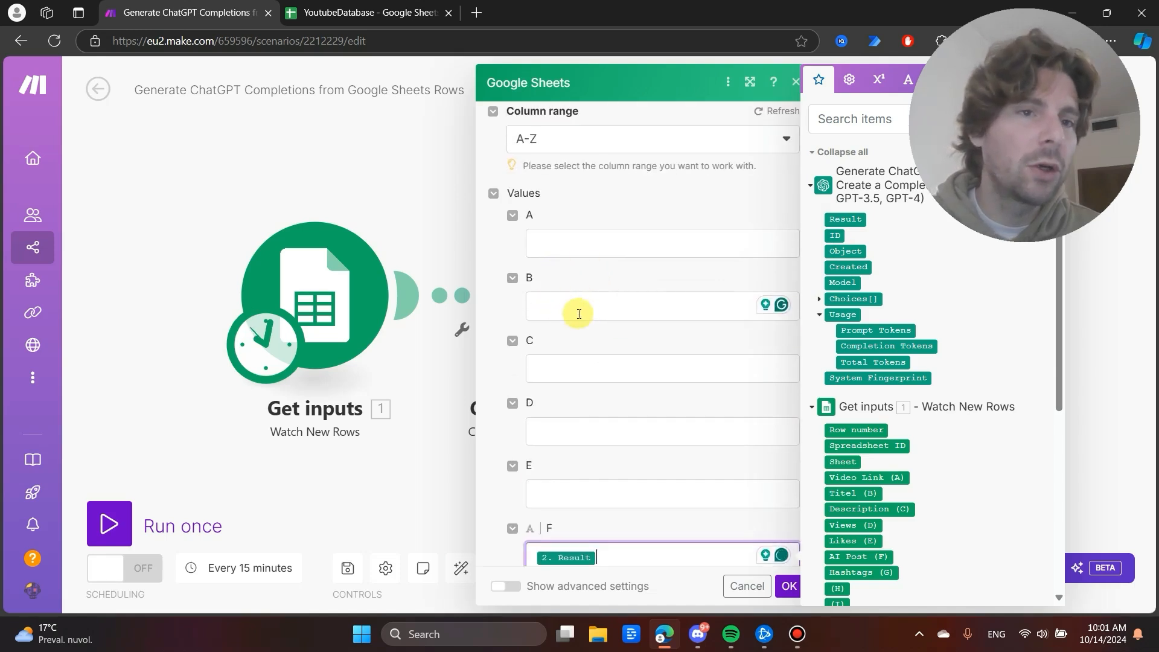
pyautogui.click(656, 189)
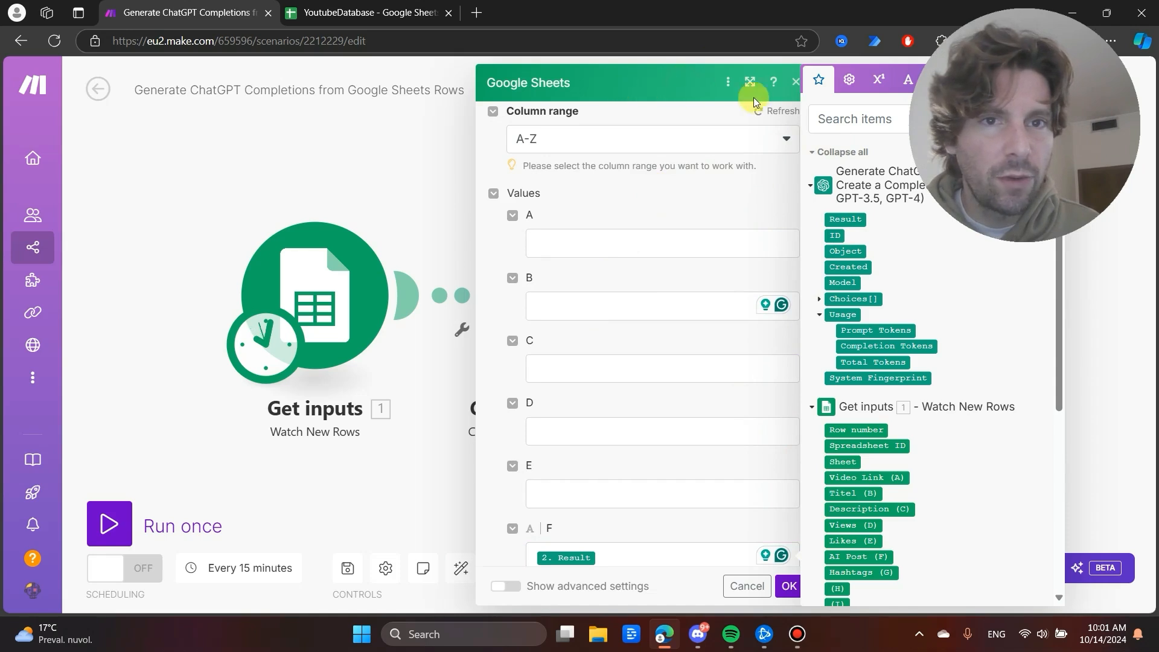
pyautogui.click(789, 585)
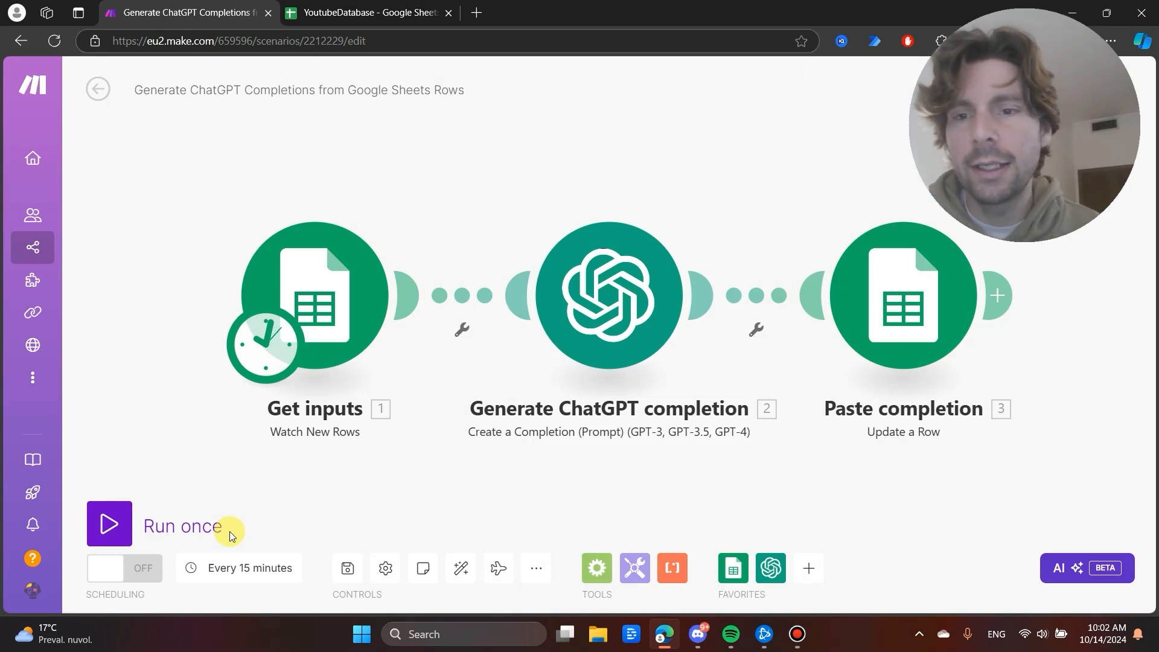
# - Set the scenario's schedule to run On demand and save the schedule setting
pyautogui.click(251, 353)
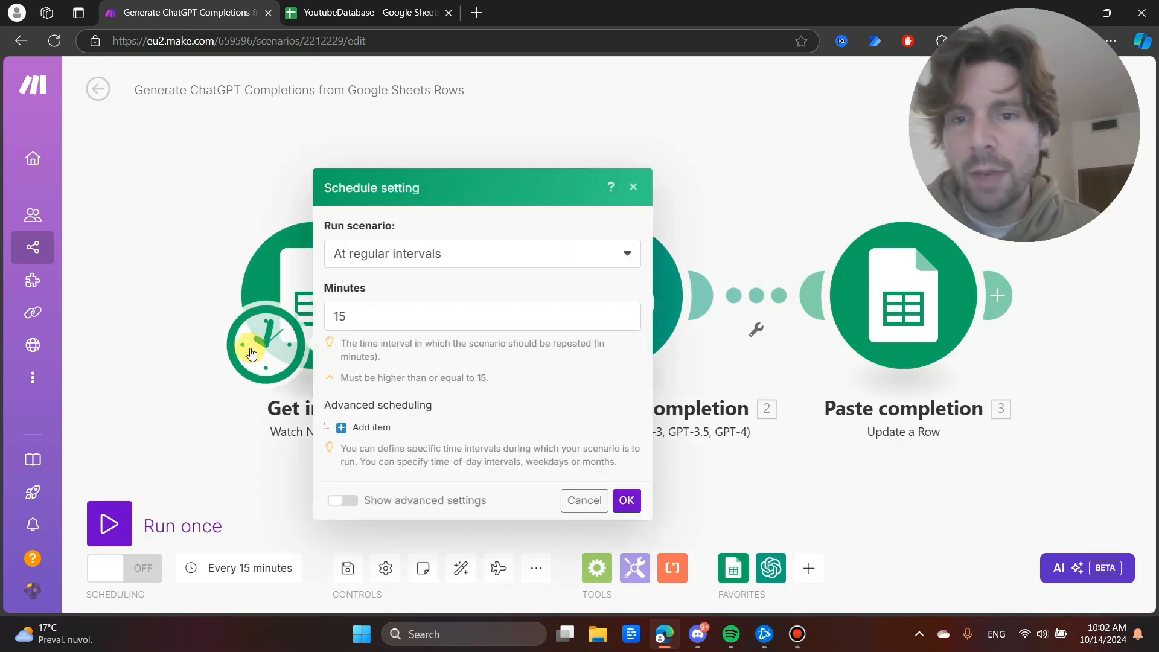
pyautogui.click(462, 252)
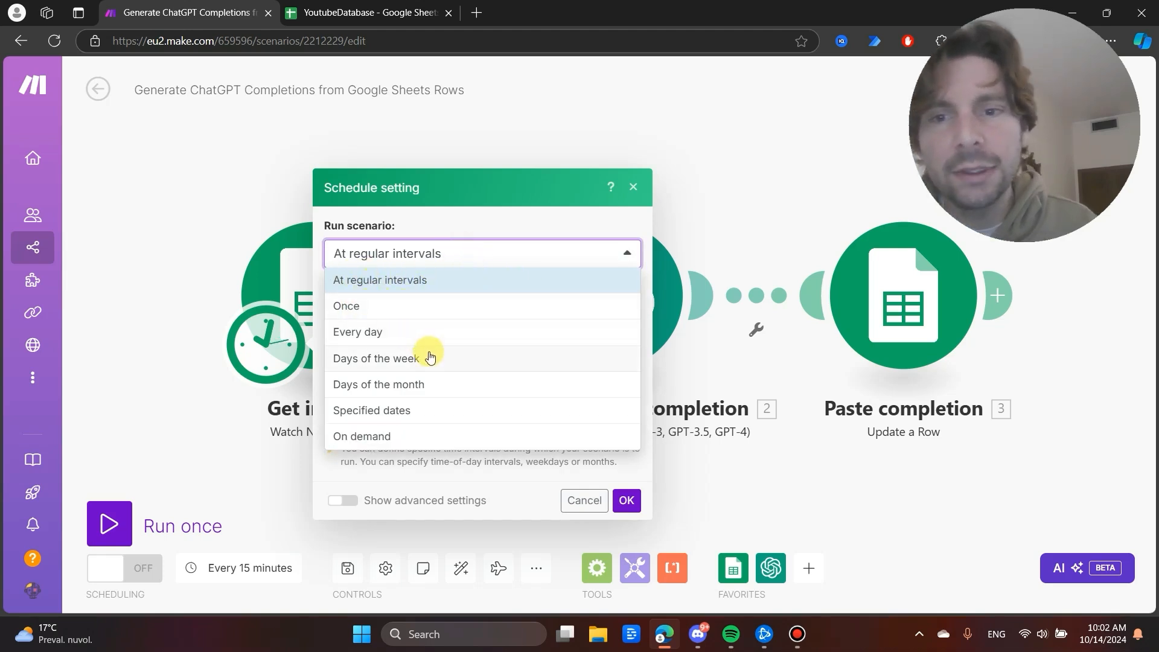
pyautogui.click(399, 436)
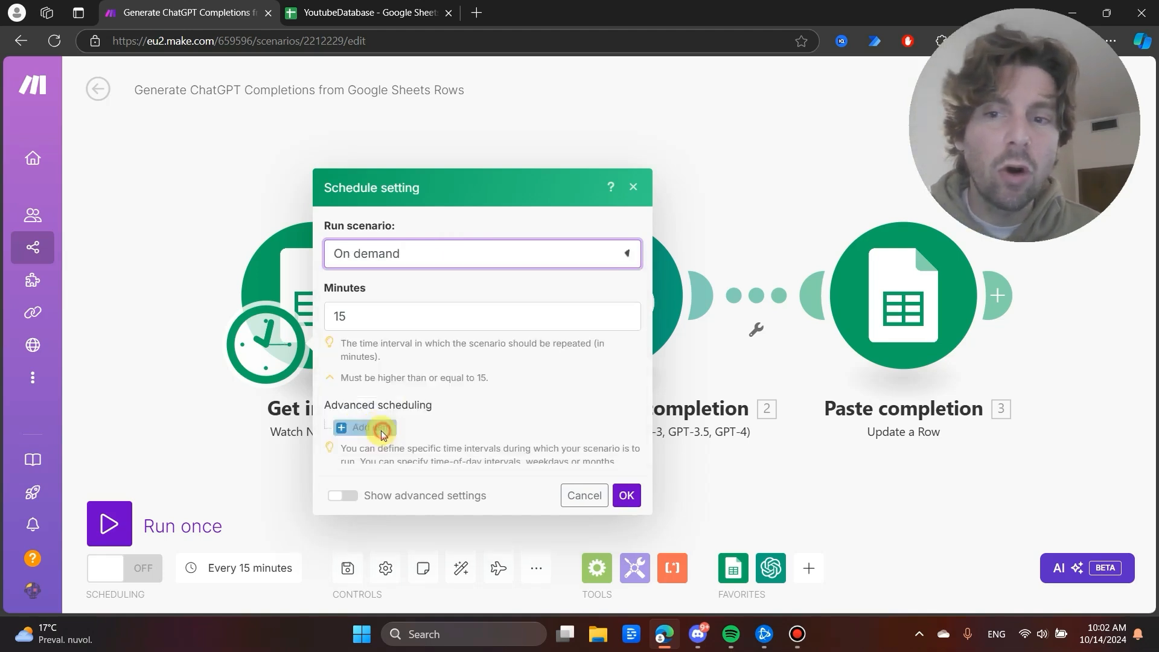
pyautogui.click(625, 399)
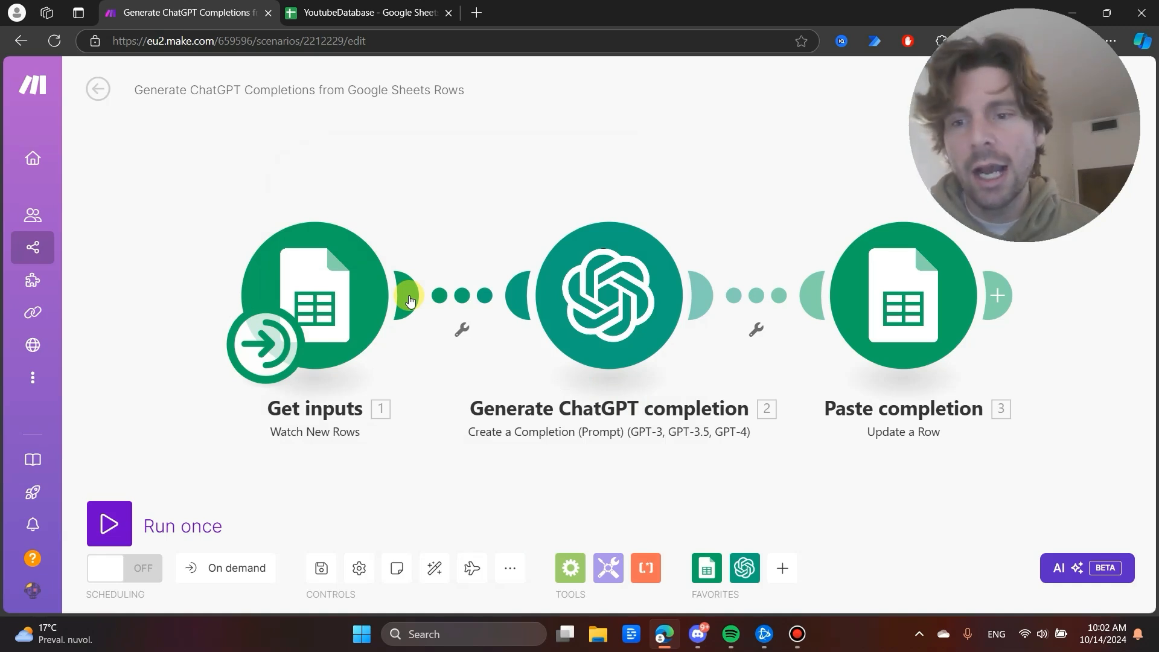
# - Run the scenario once, check the YoutubeDatabase sheet meanwhile, and return to the Make editor to follow the run
pyautogui.click(108, 523)
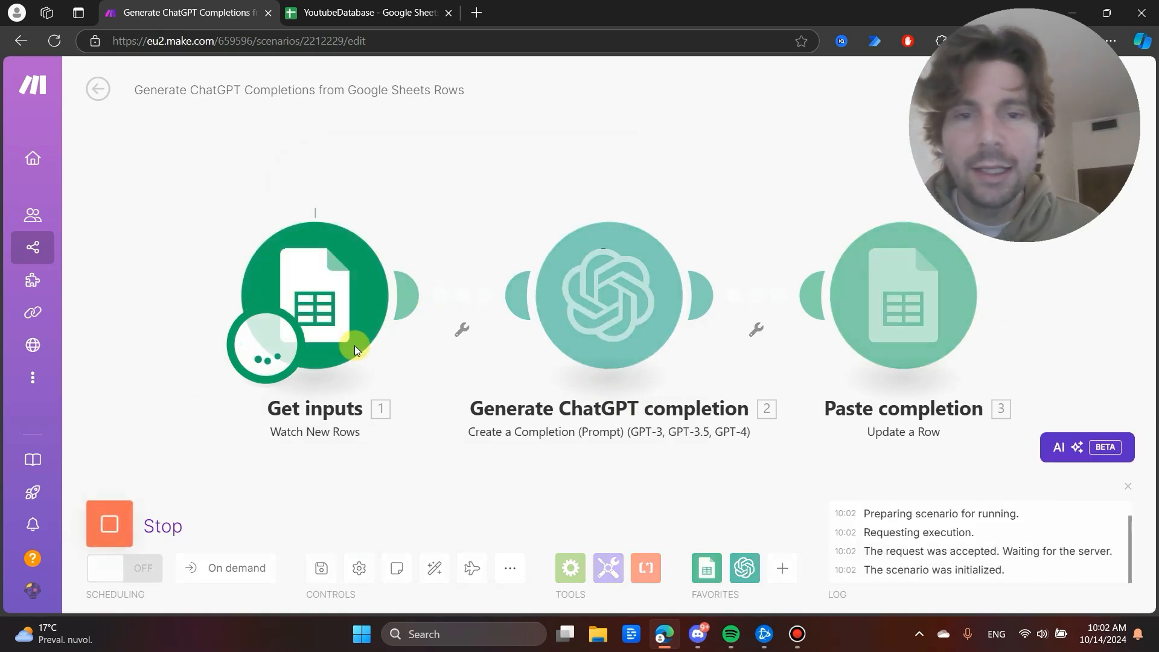
pyautogui.click(397, 12)
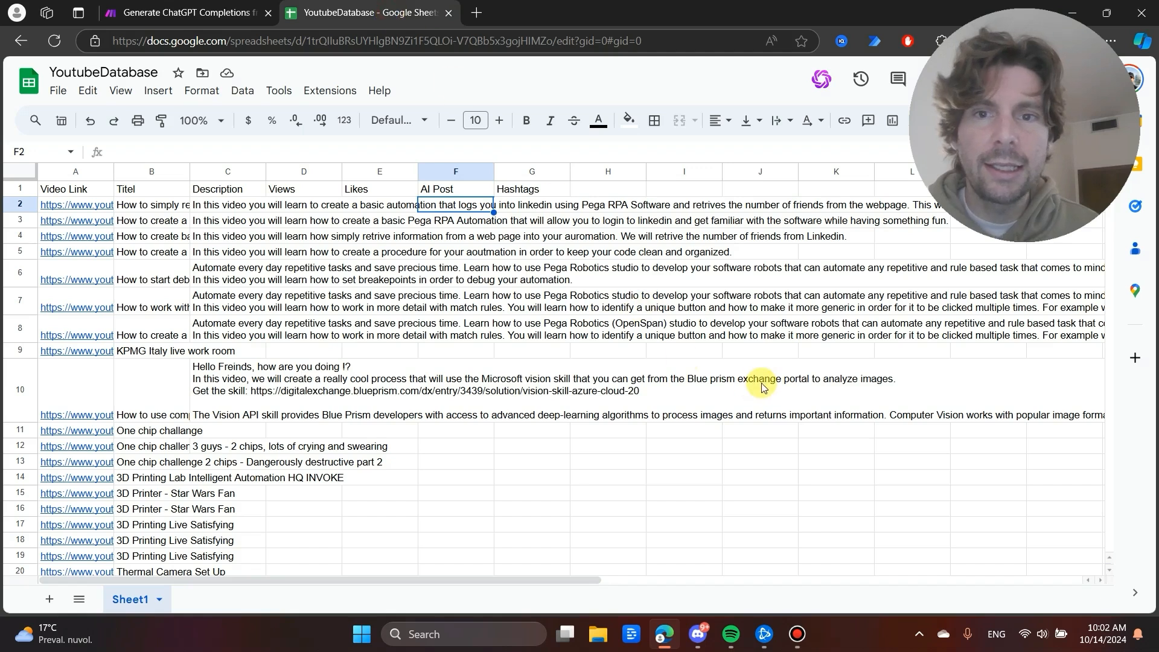
pyautogui.click(196, 9)
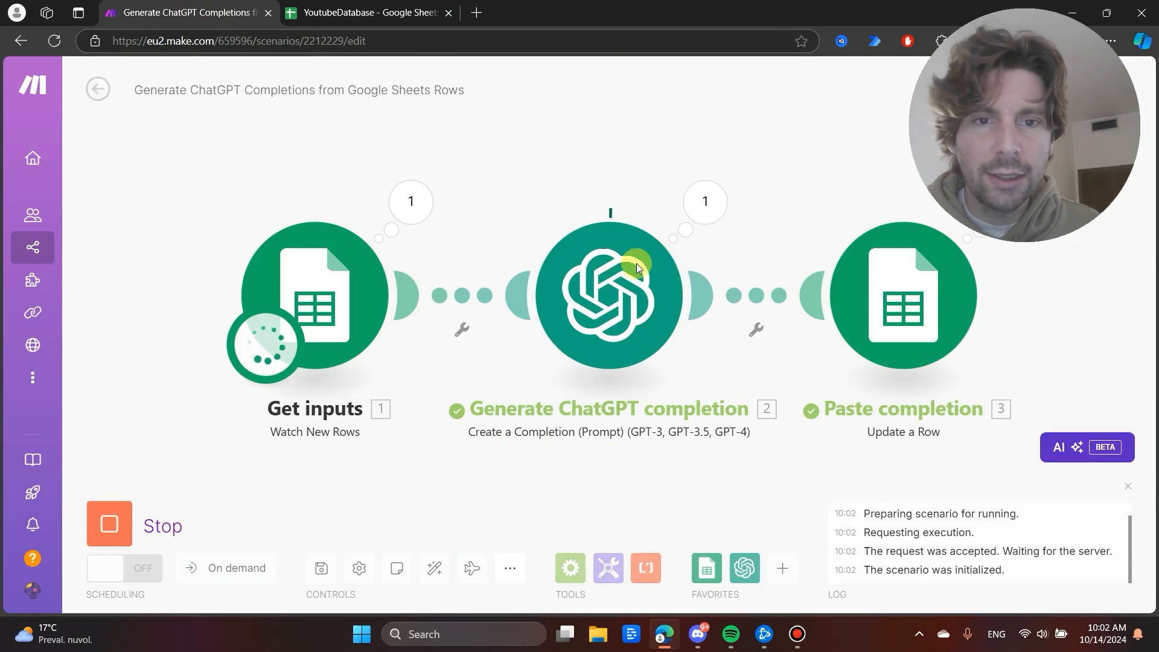
# - Switch to the YoutubeDatabase sheet and review the generated posts in the AI Post column against their video titles and descriptions
pyautogui.click(380, 12)
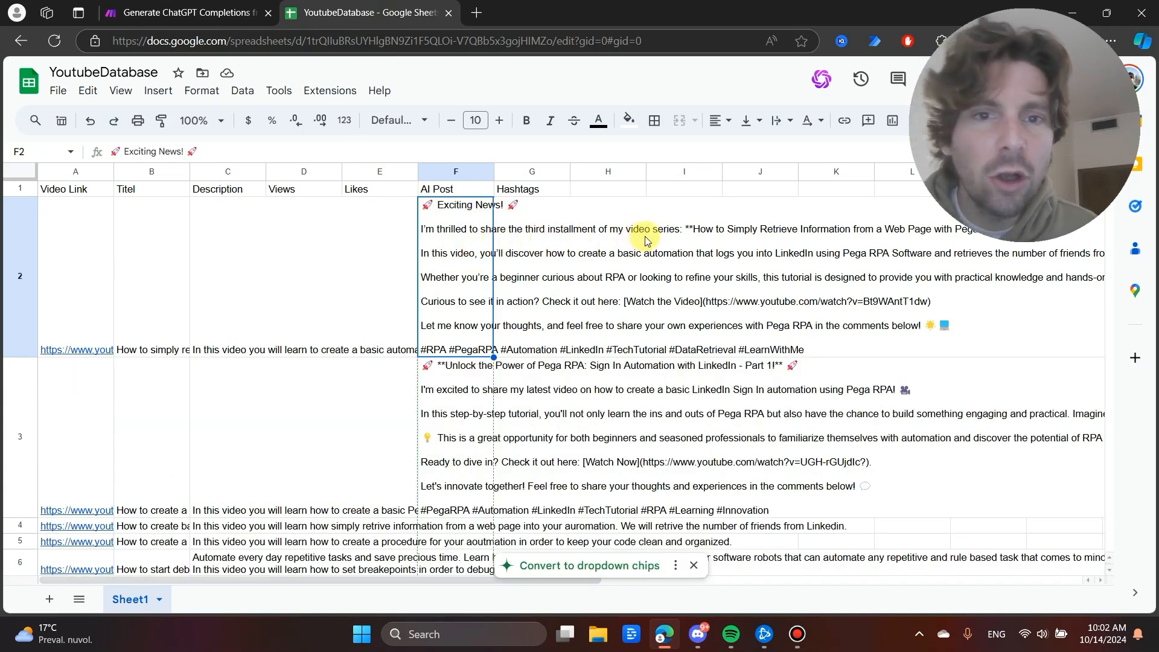
pyautogui.click(450, 386)
pyautogui.scroll(-1, 455, 350)
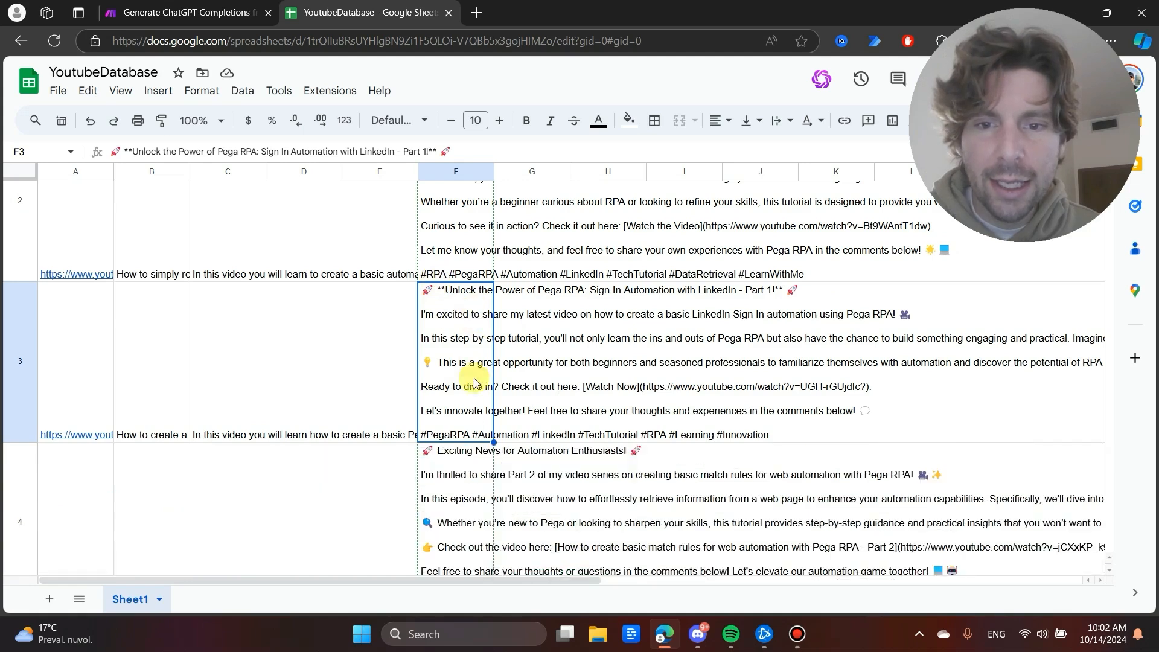
pyautogui.click(464, 475)
pyautogui.scroll(-1, 450, 342)
pyautogui.scroll(2, 449, 341)
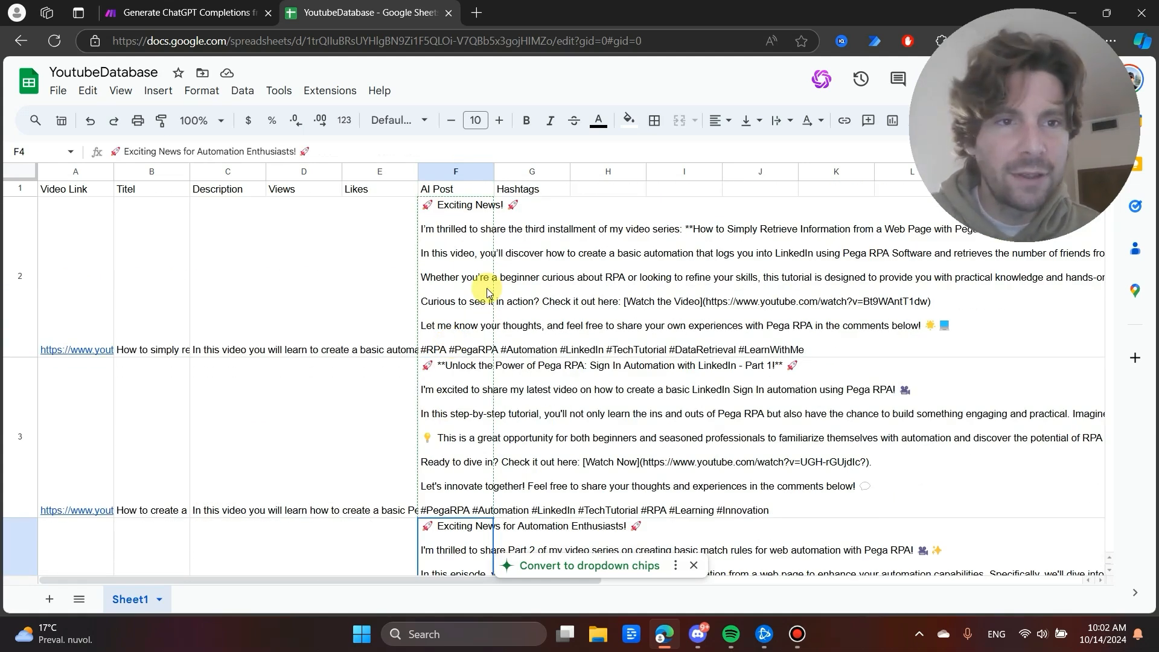
pyautogui.click(148, 235)
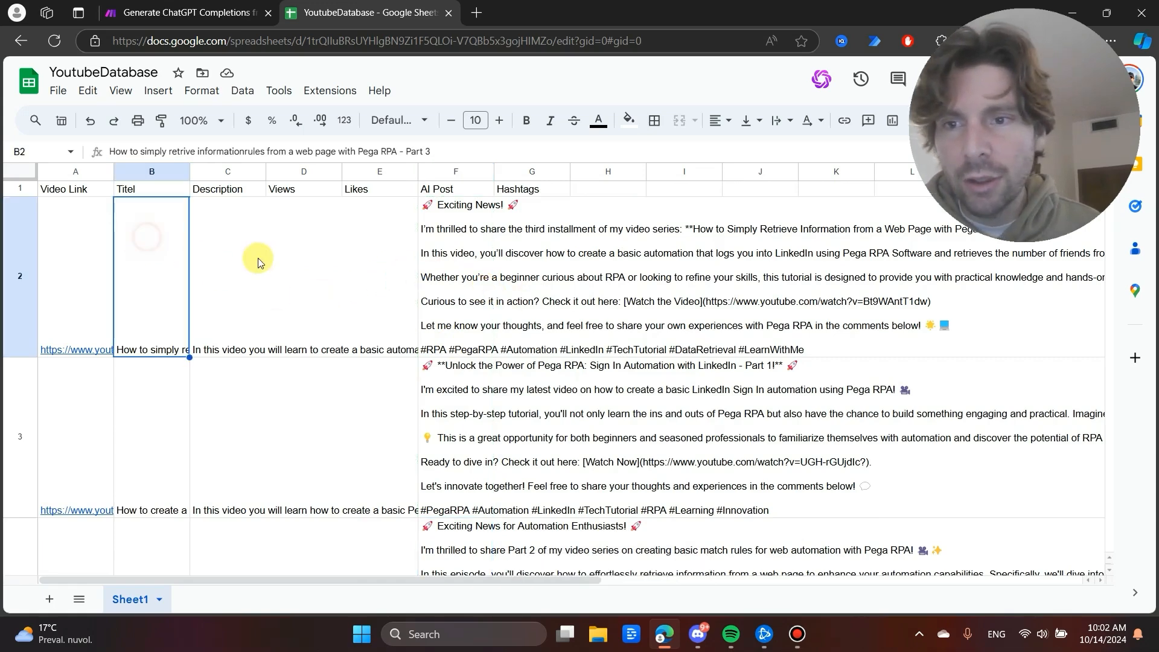
pyautogui.click(279, 260)
pyautogui.scroll(-1, 313, 261)
pyautogui.scroll(-4, 568, 299)
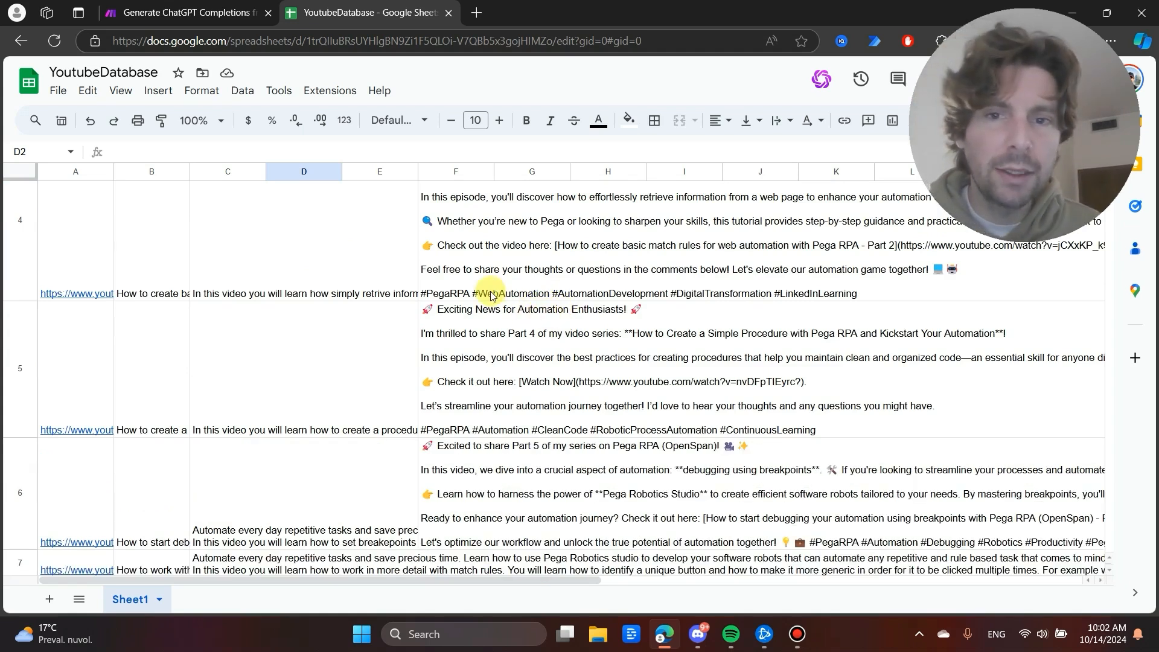
pyautogui.scroll(-1, 492, 362)
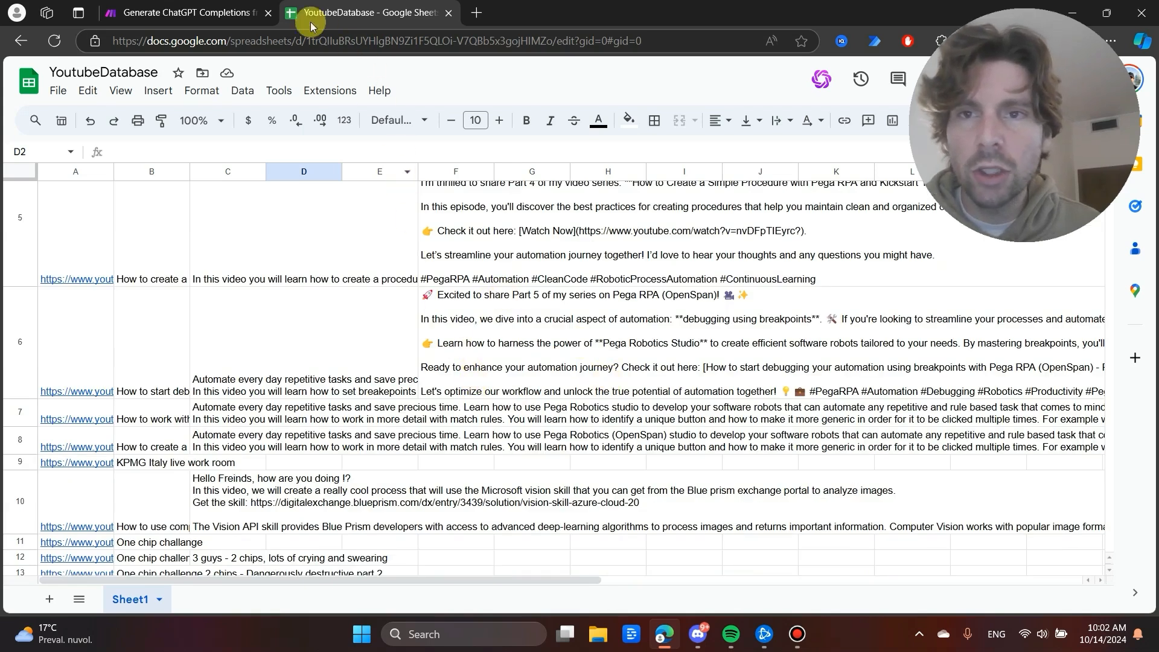
# - Return to Make and look over the public templates, the list of all scenarios, and the organization dashboard
pyautogui.click(190, 17)
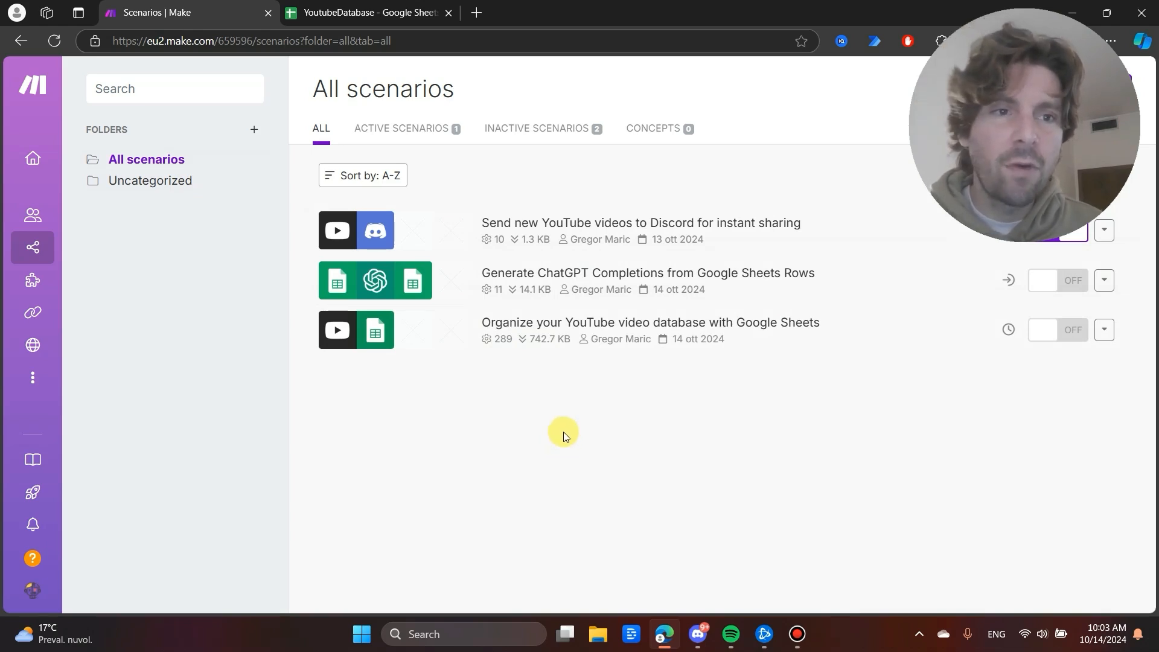
pyautogui.moveTo(88, 281)
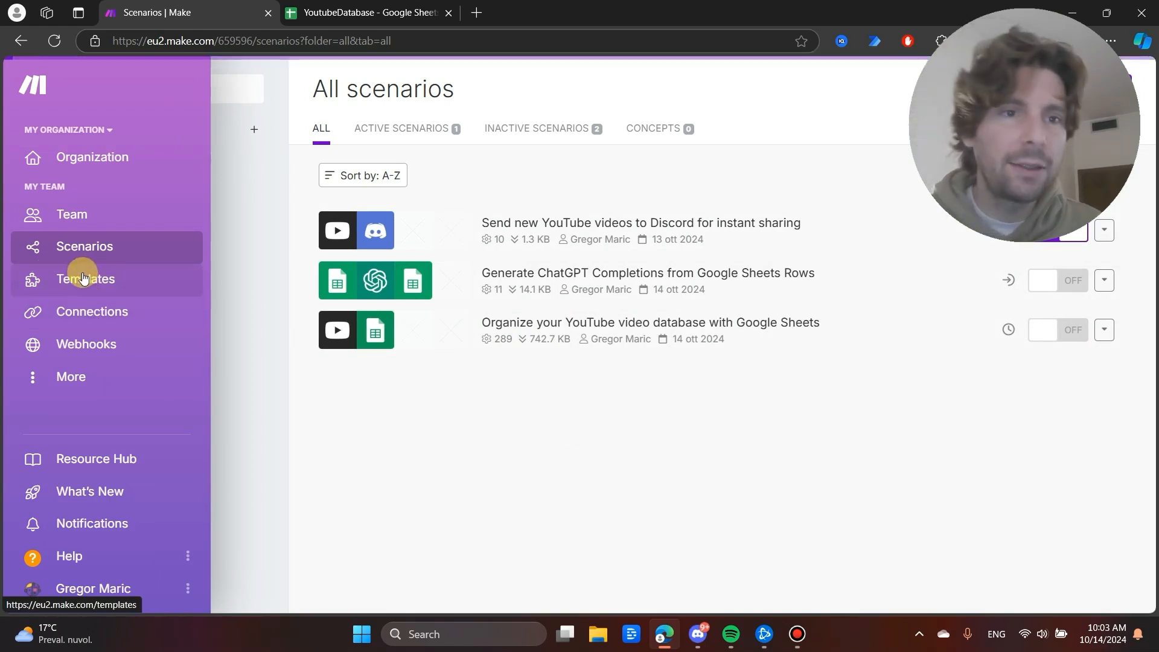
pyautogui.click(83, 278)
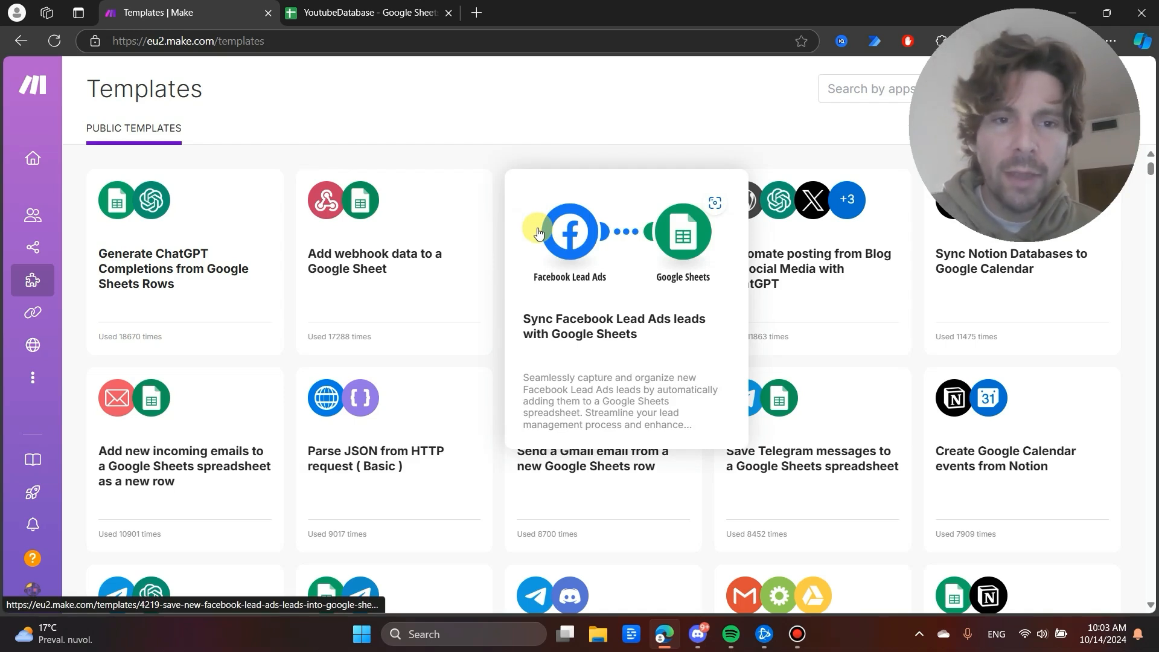
pyautogui.click(51, 243)
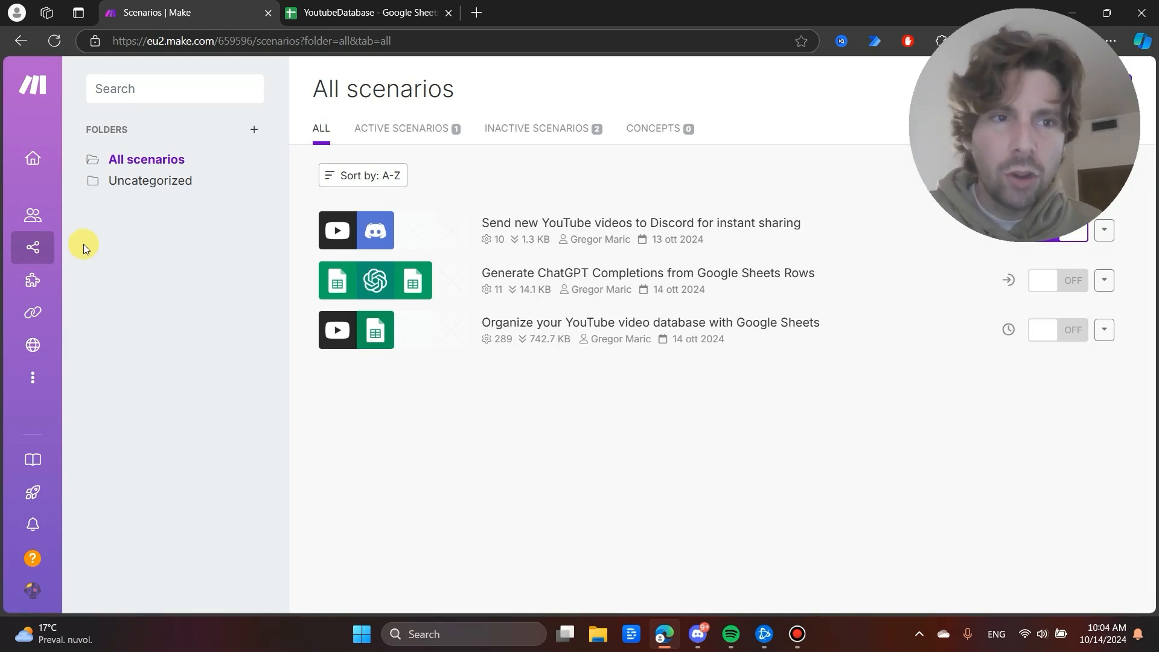
pyautogui.click(35, 158)
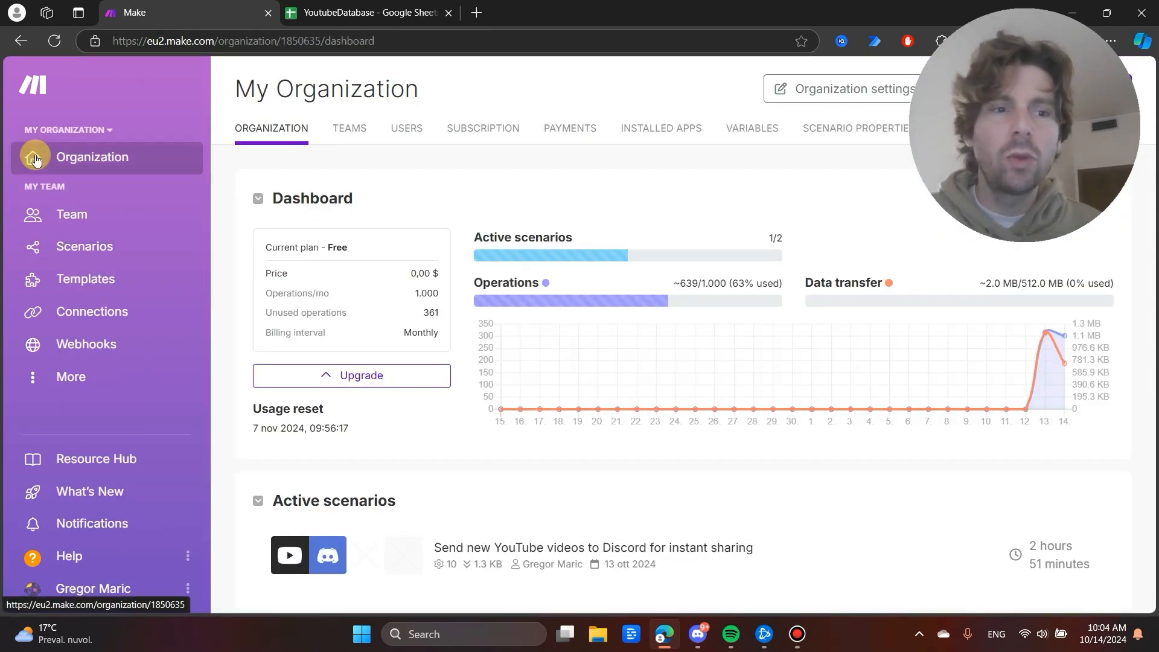